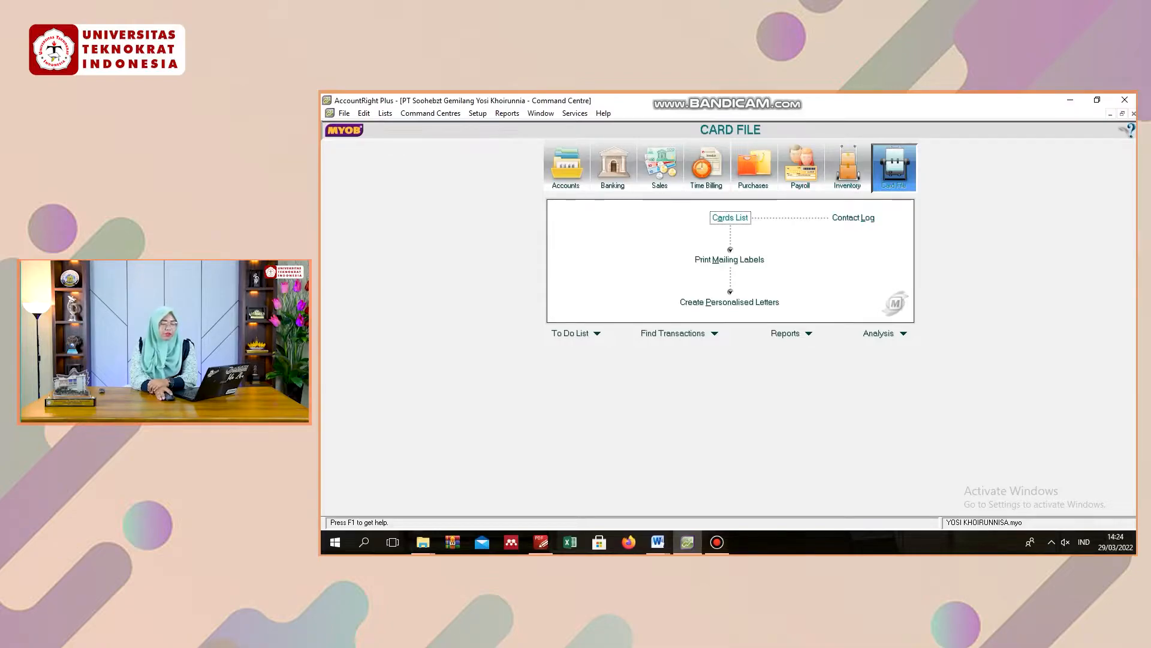
- Open the cards list and review the all-cards, customer and supplier listings, ending on the customer cards
click(730, 217)
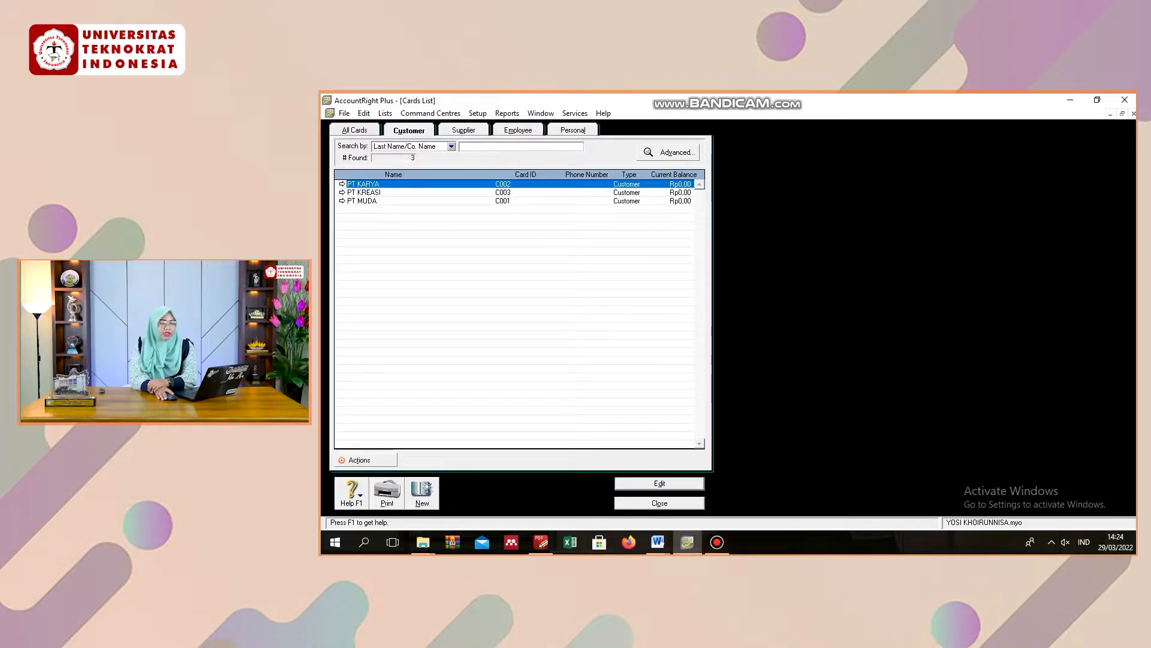
click(354, 130)
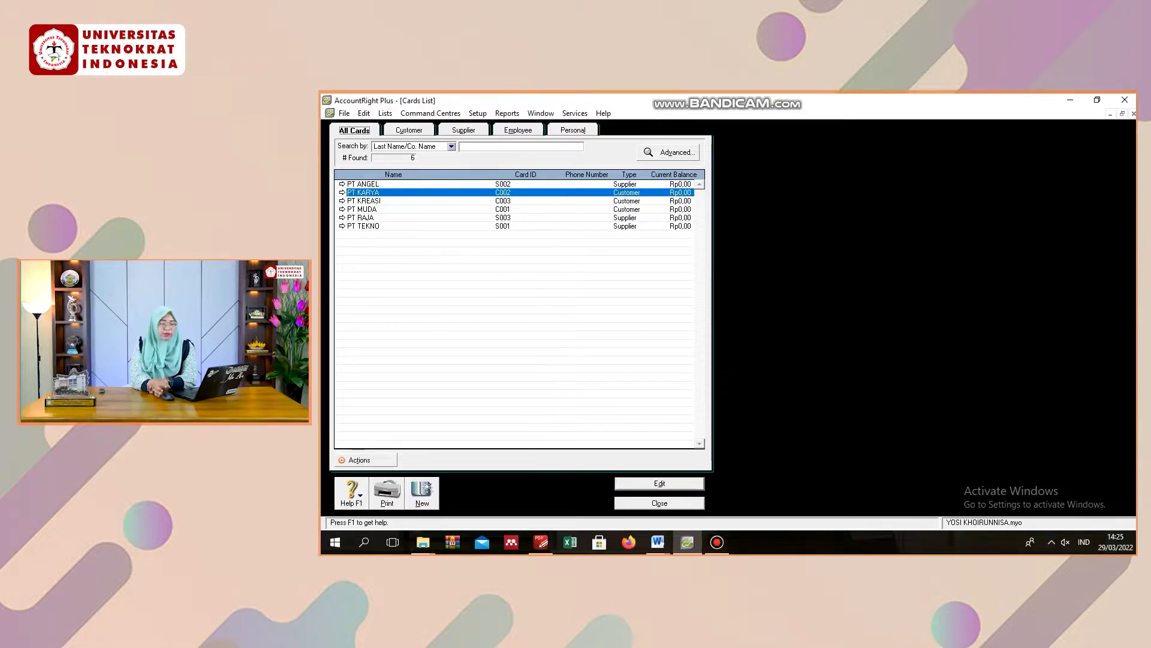
key(ctrl+Tab)
key(ctrl+Tab)
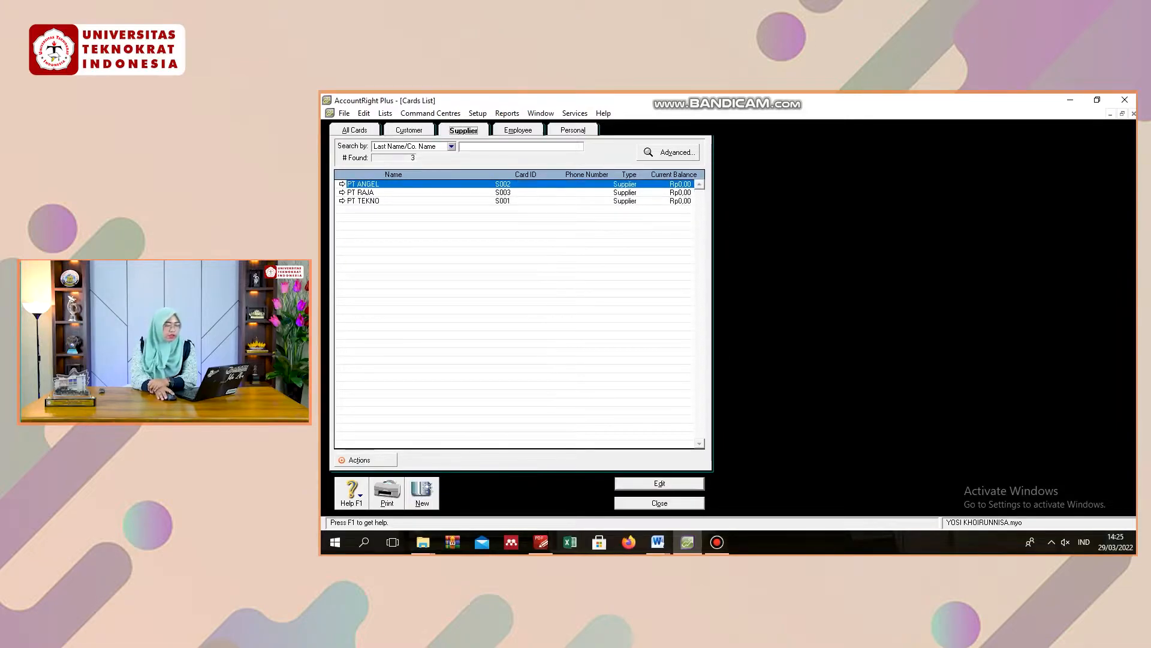
key(ctrl+shift+Tab)
key(ctrl+Tab)
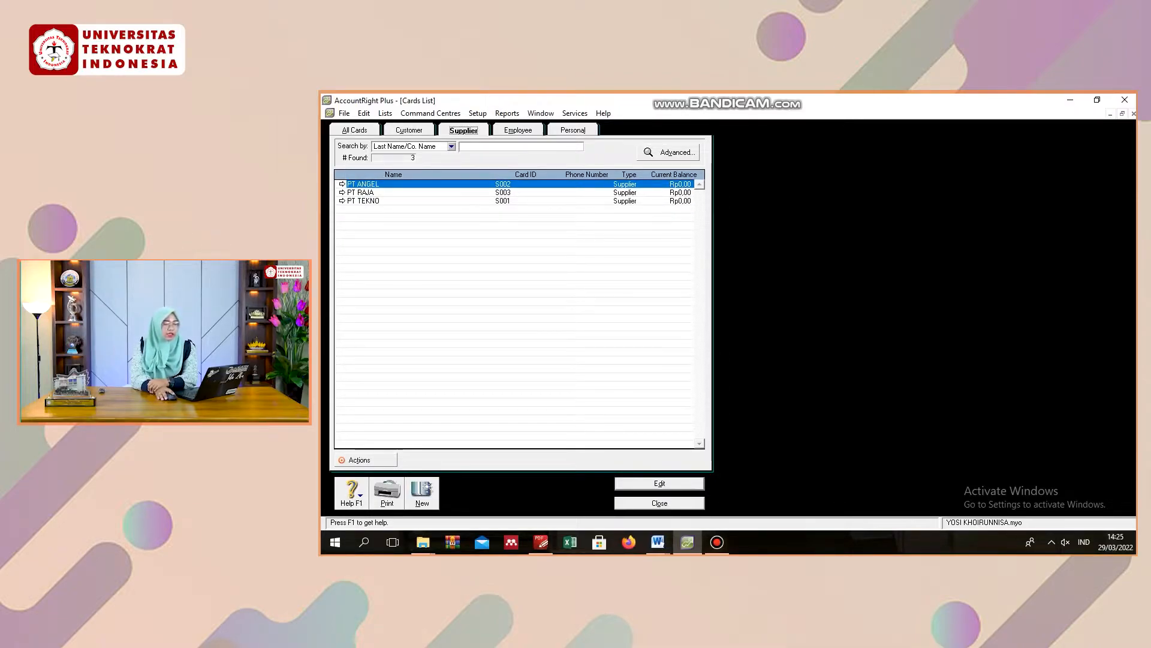
key(ctrl+shift+Tab)
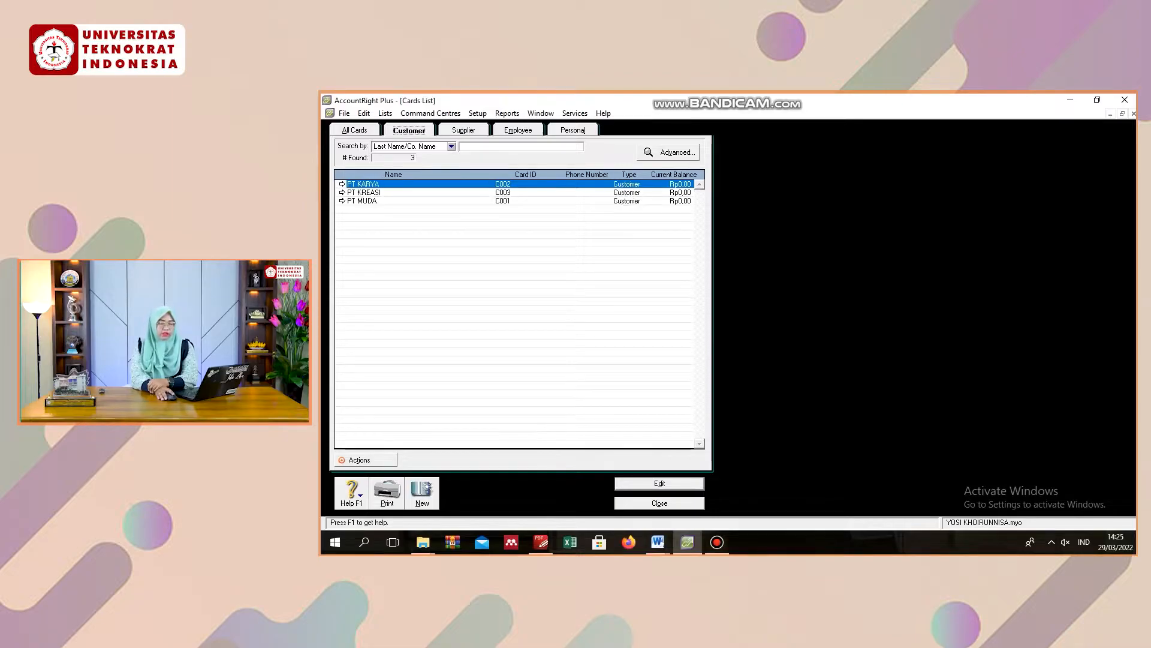
- Switch to the SOAL QUIS document in Word to examine the customer and vendor card table, and return to AccountRight
click(658, 542)
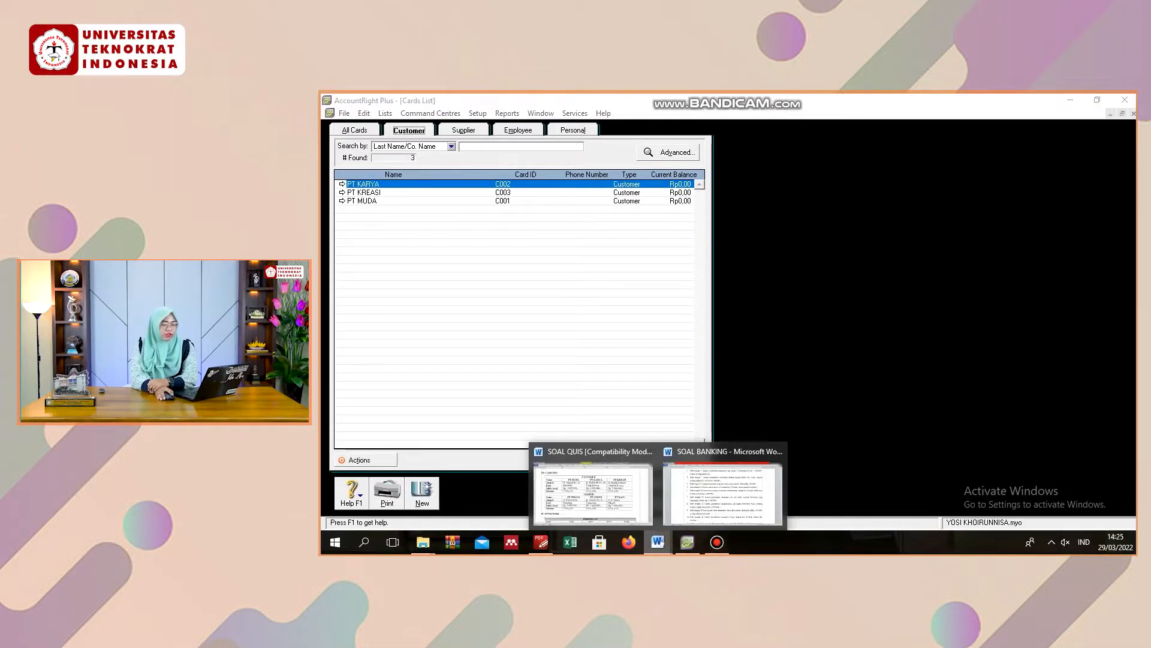
click(594, 488)
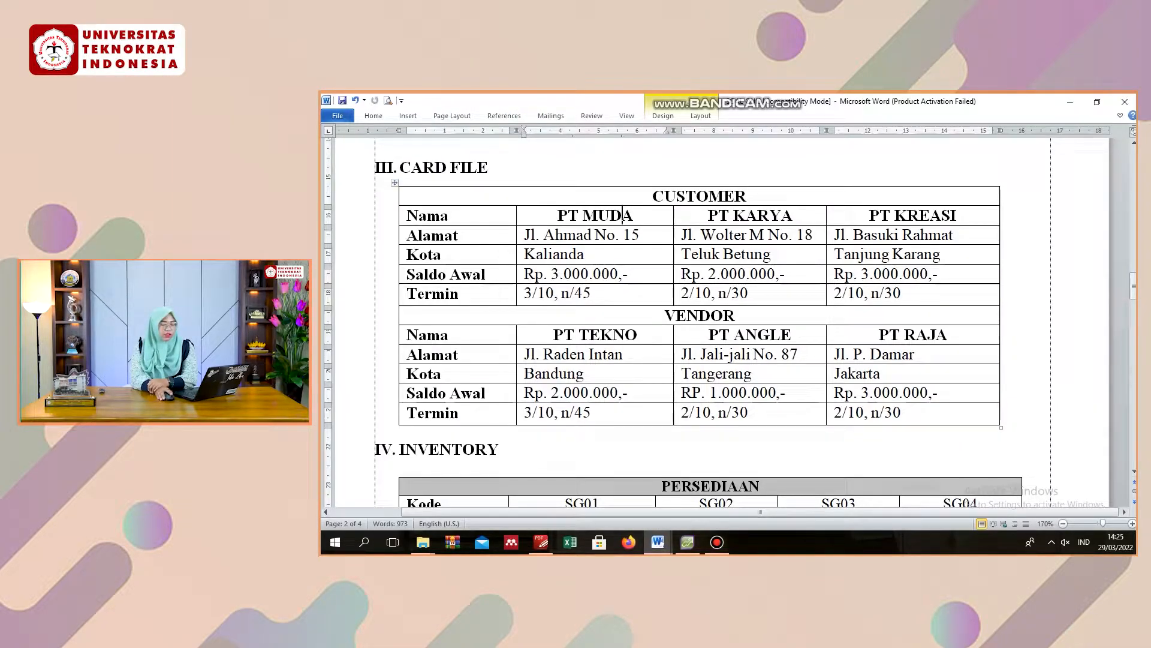
drag(623, 215, 780, 237)
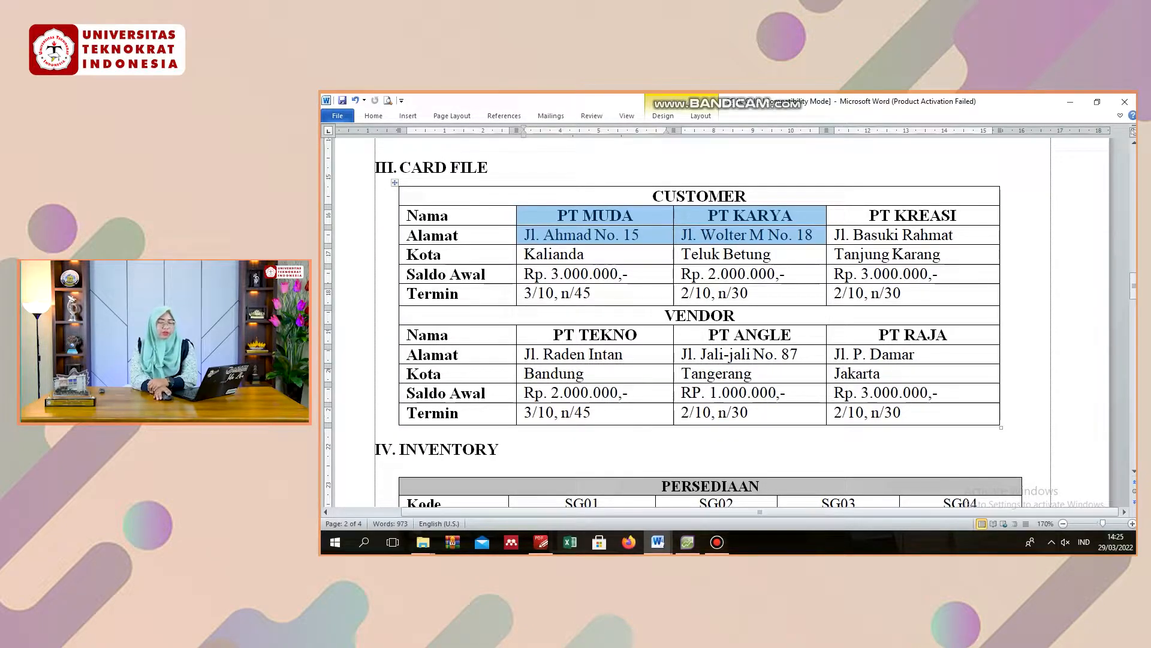
click(657, 542)
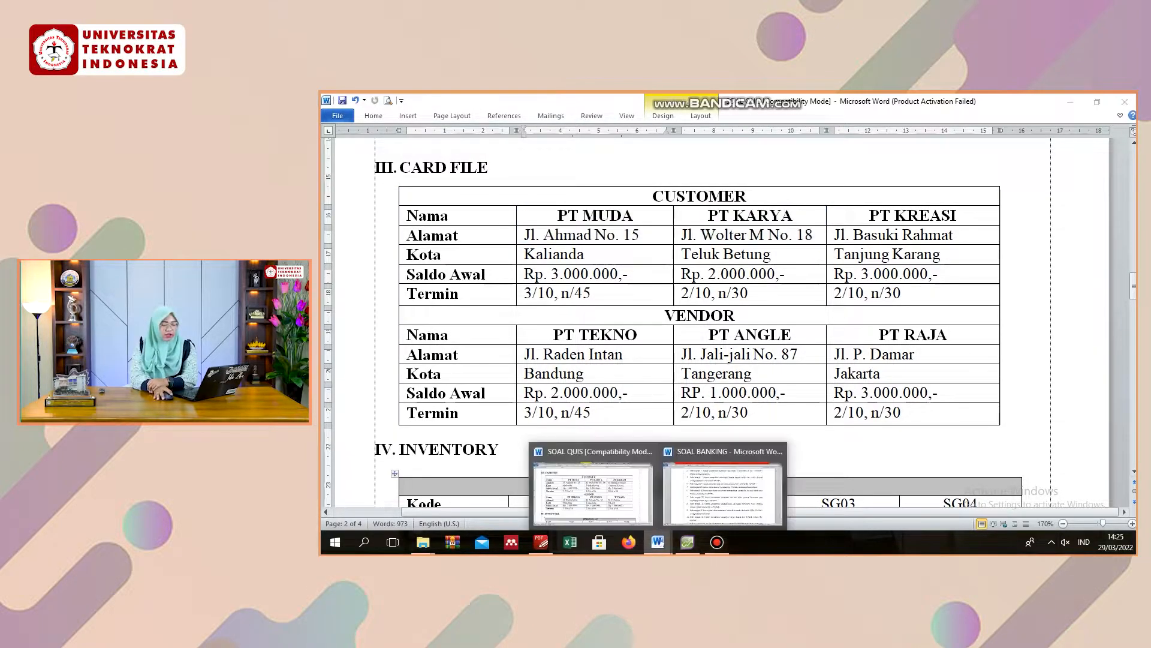
click(688, 542)
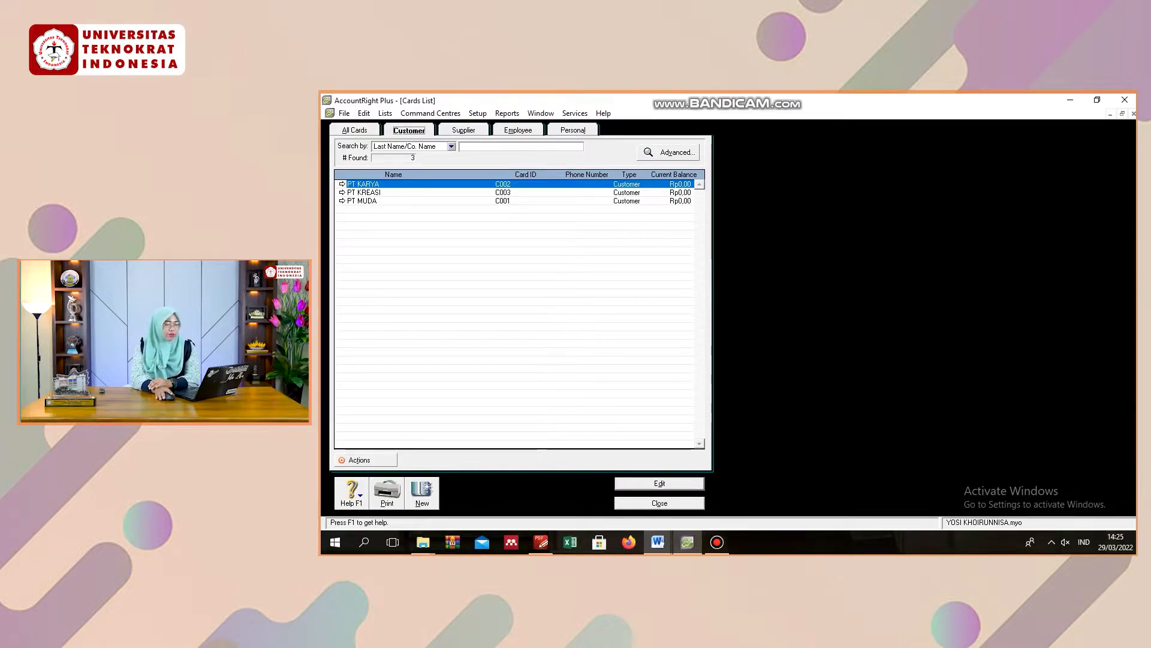
- Open the PT MUDA customer card and keep its card type as Customer
double_click(362, 201)
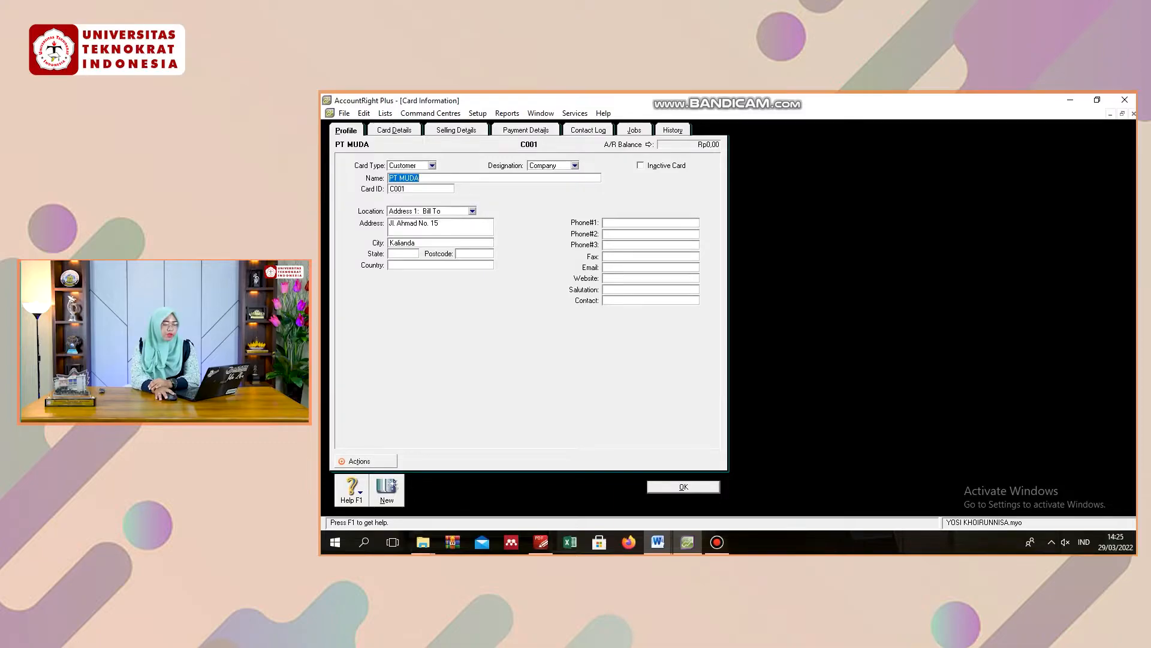
click(420, 178)
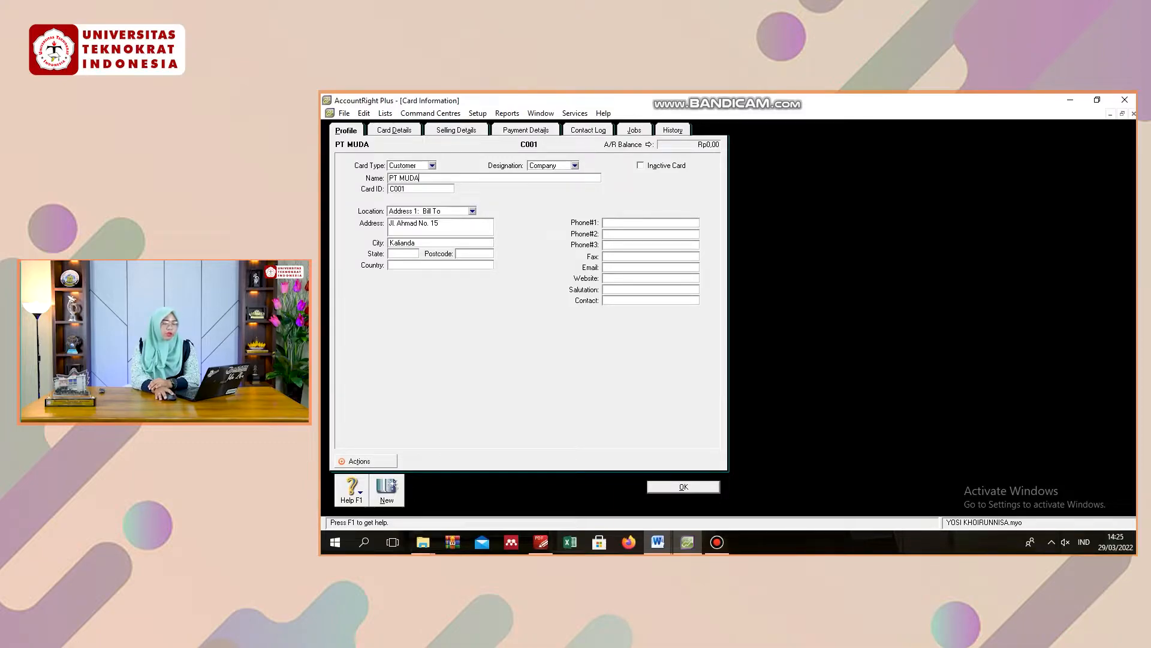
click(431, 166)
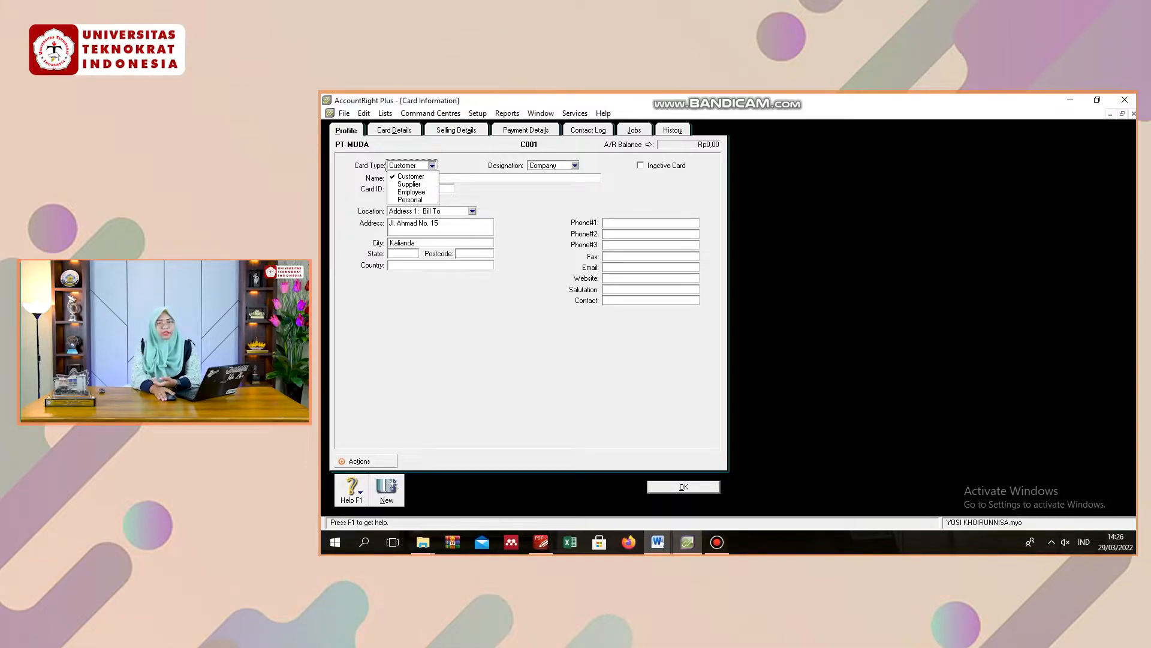
click(412, 176)
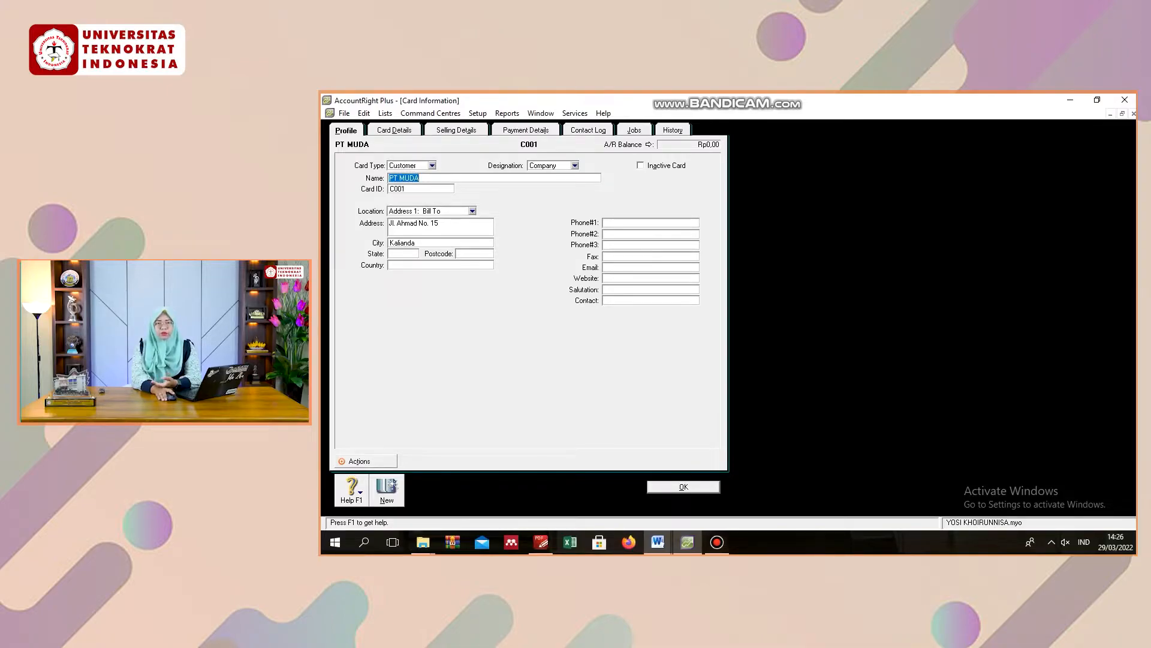
click(413, 177)
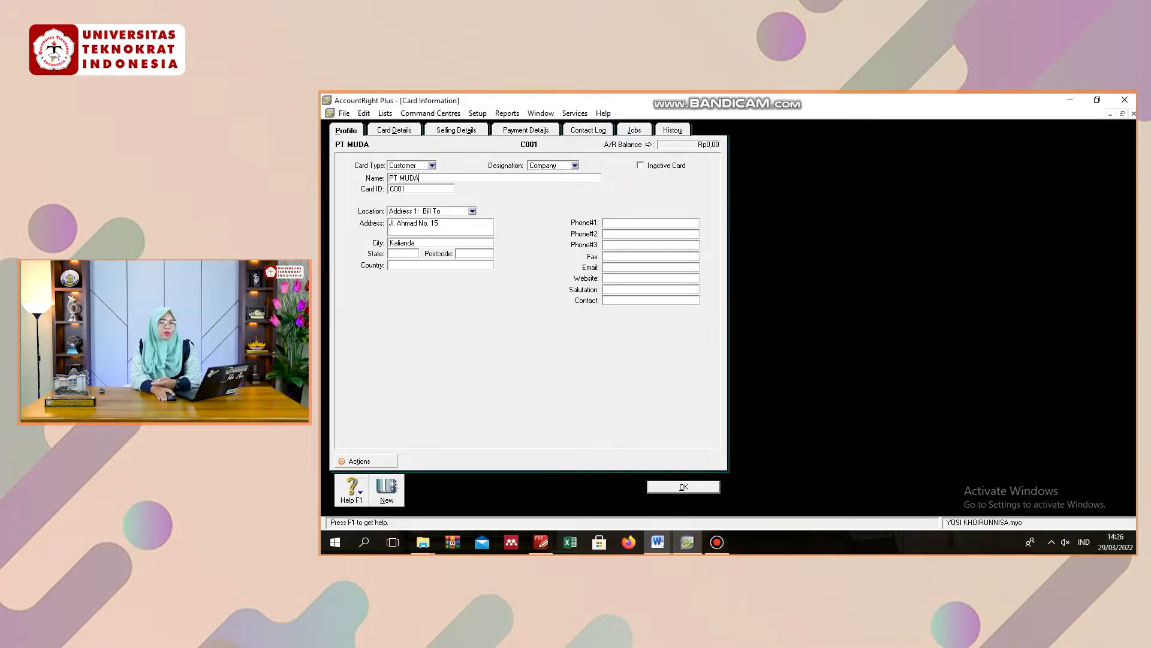
- Check PT MUDA's name and address in the SOAL QUIS document in Word, and return to its card in AccountRight
mouse_move(658, 542)
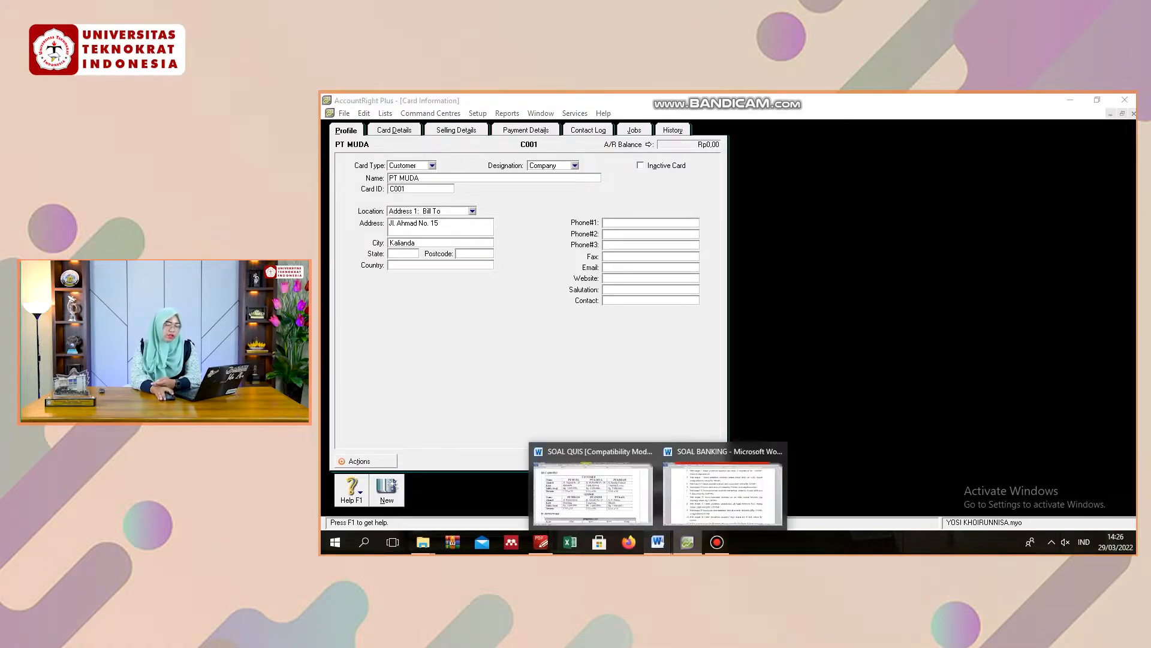
click(594, 486)
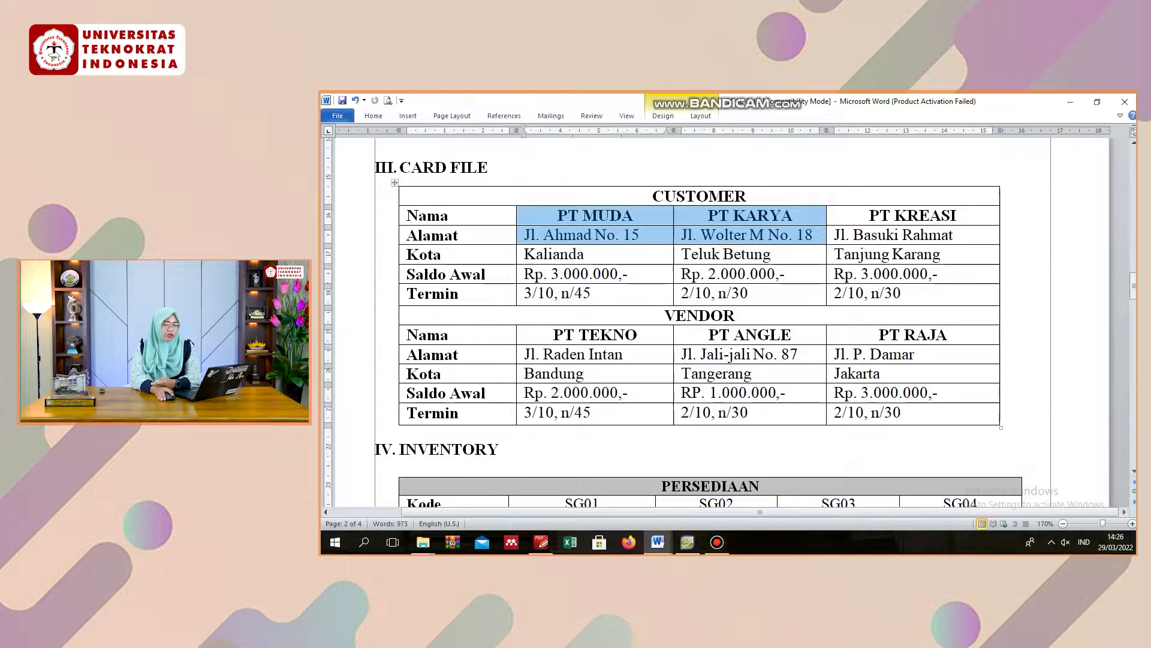
click(616, 235)
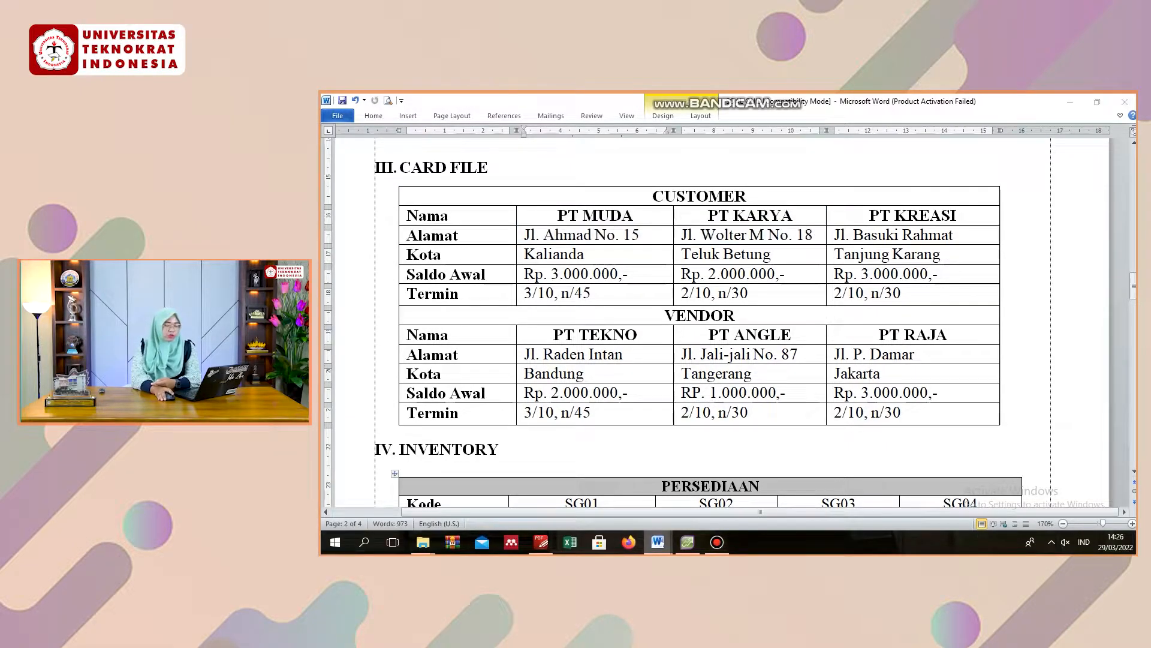
click(687, 542)
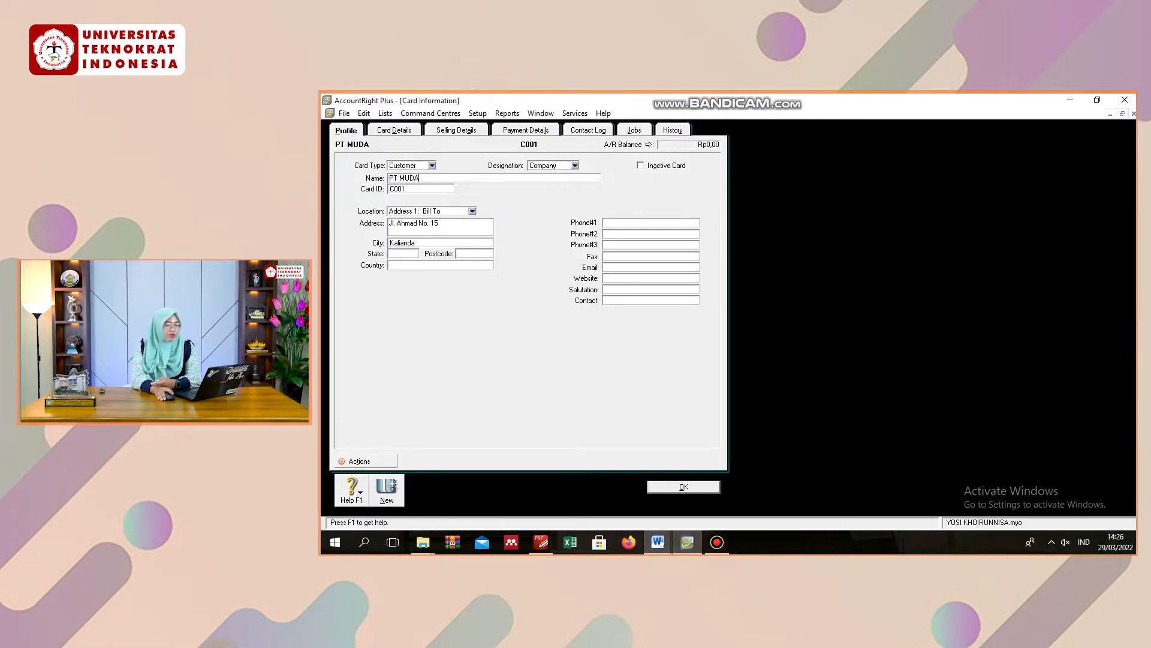
- Examine PT MUDA's card ID and compare it with the customer data in the Word document
key(Tab)
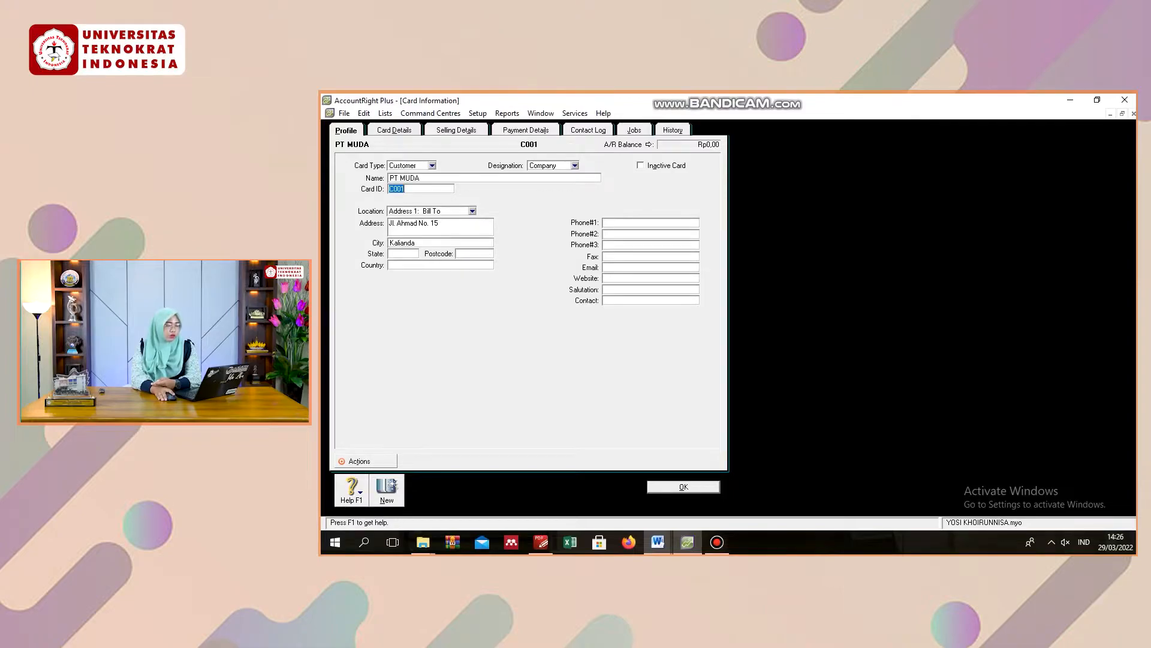
click(406, 189)
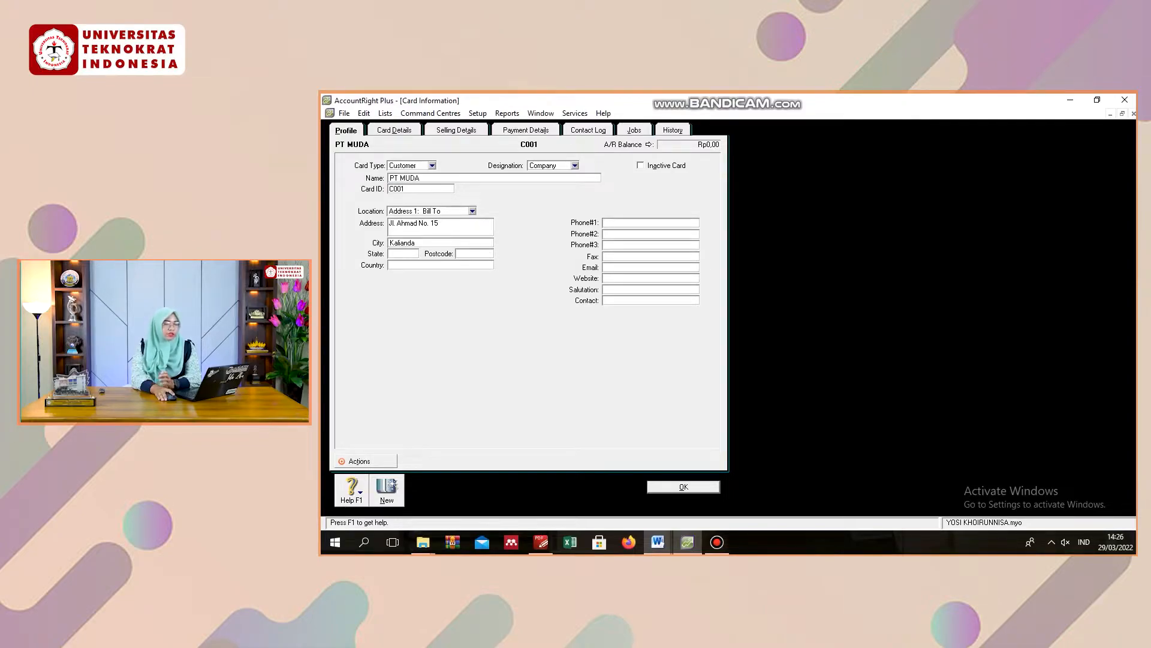
drag(402, 189, 389, 189)
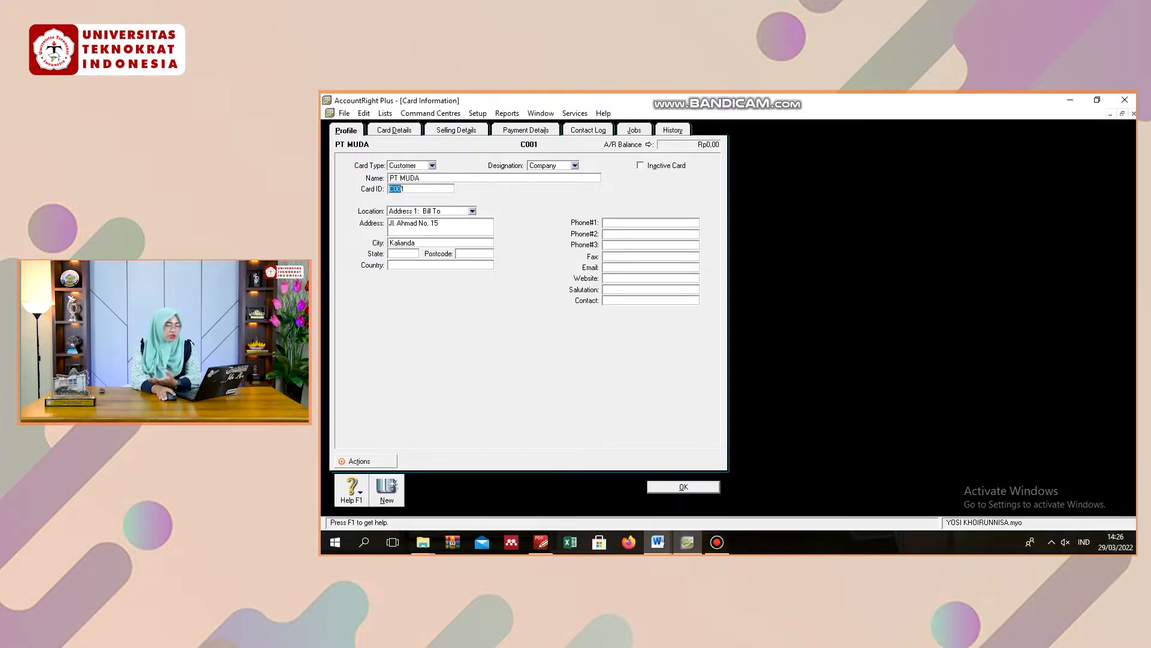
mouse_move(658, 542)
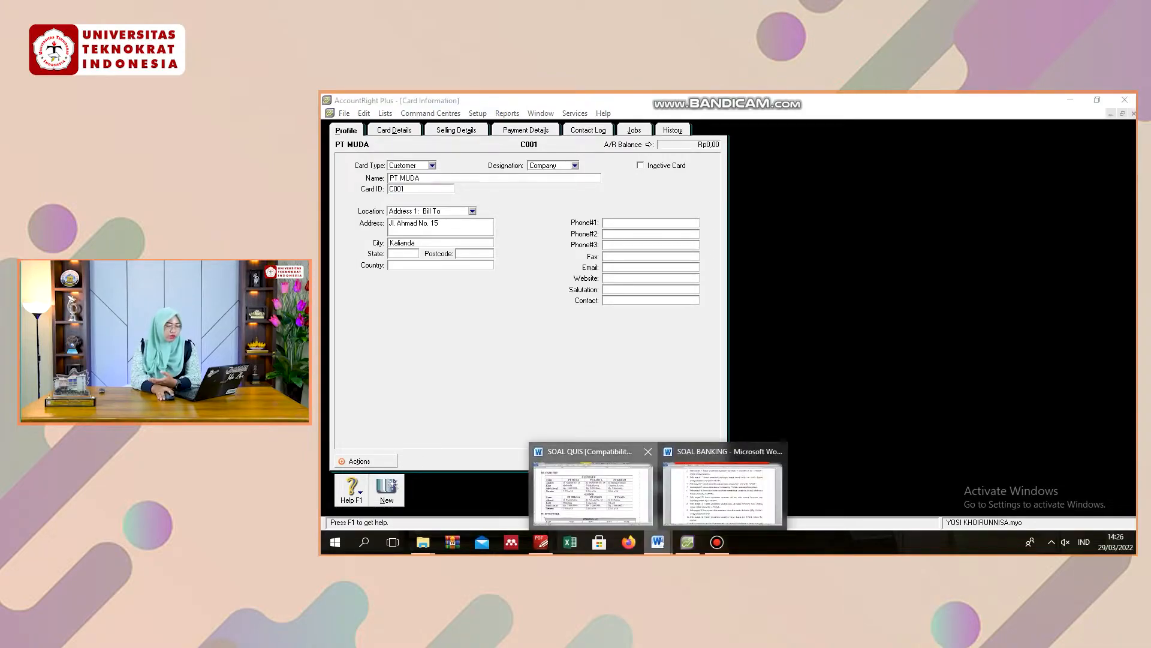
click(593, 489)
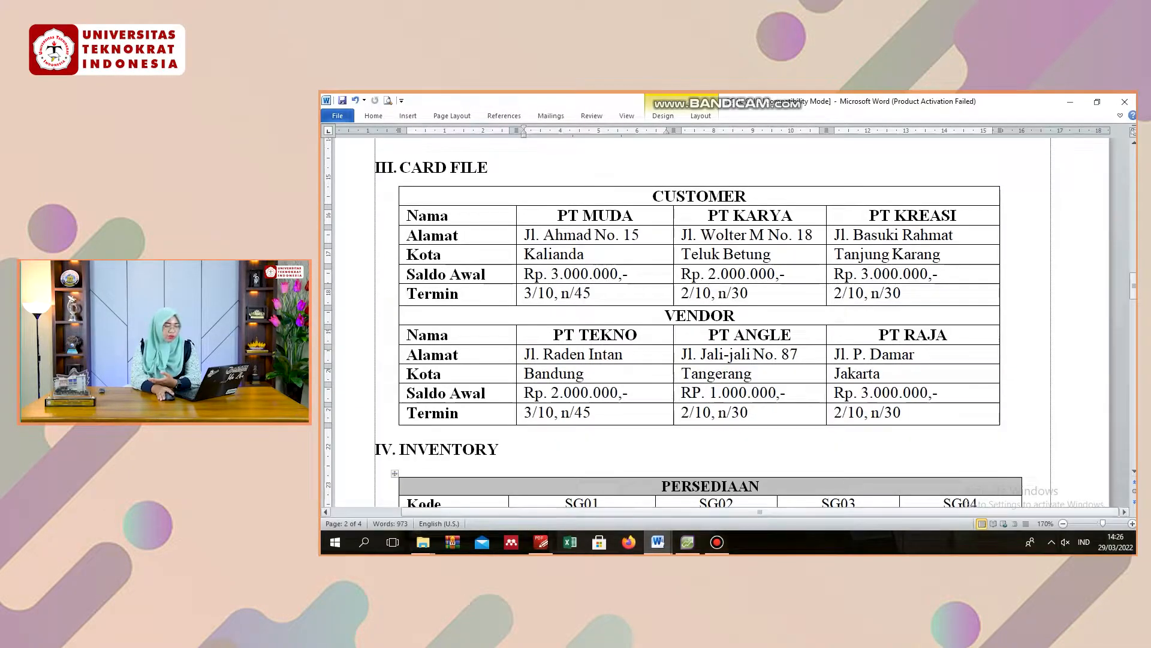
click(687, 542)
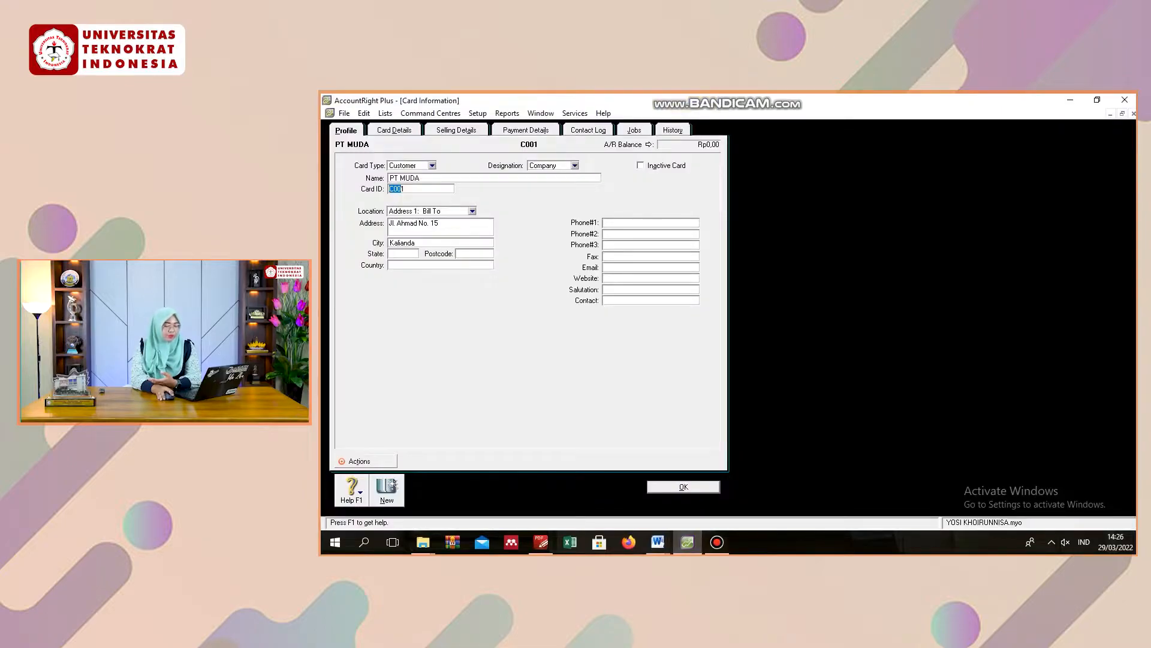
- Set the country on the PT MUDA card to Indonesia
click(403, 189)
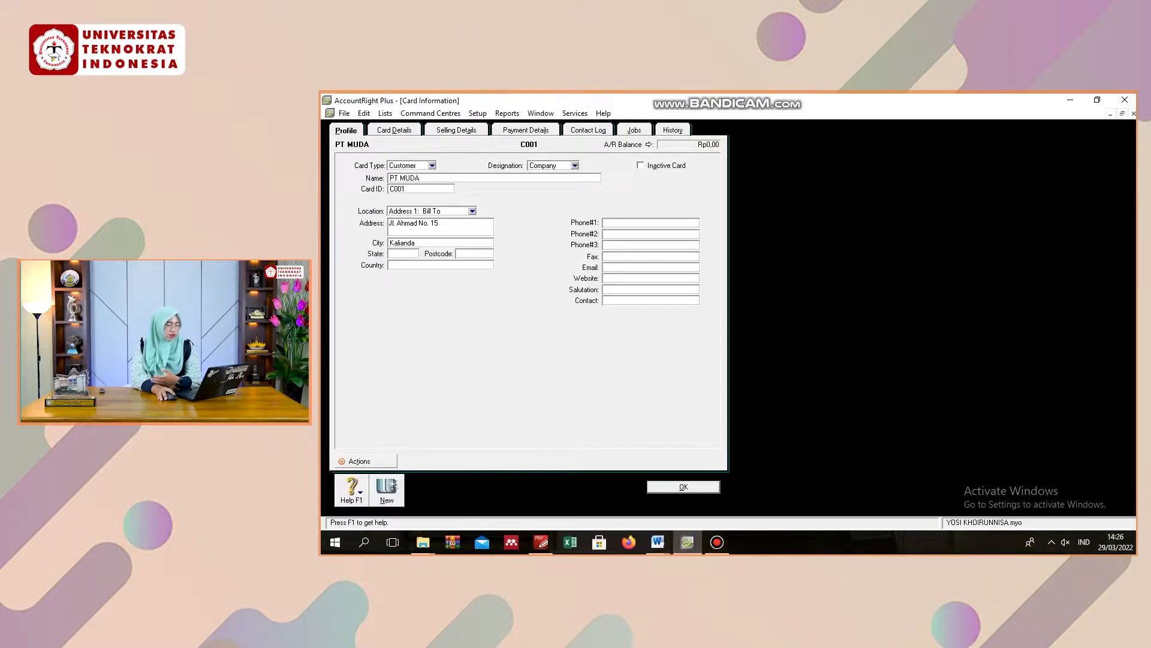
text(Indonesia)
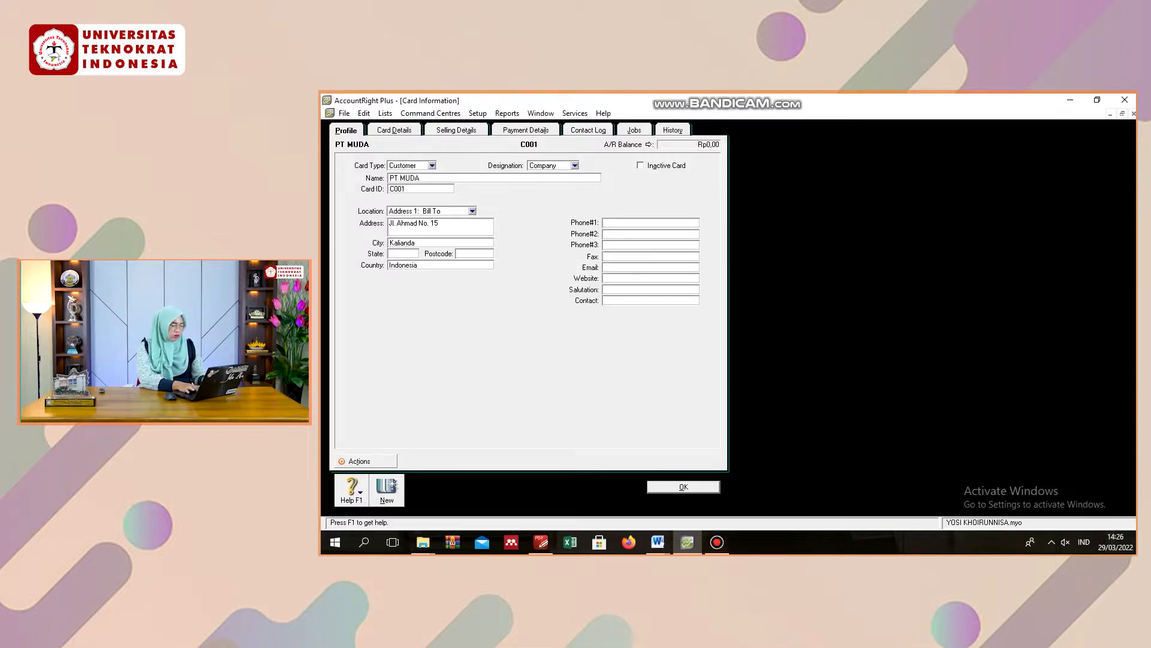
- Check PT MUDA's city and opening balance in the Word customer table, and return to its card in AccountRight
mouse_move(658, 542)
click(593, 483)
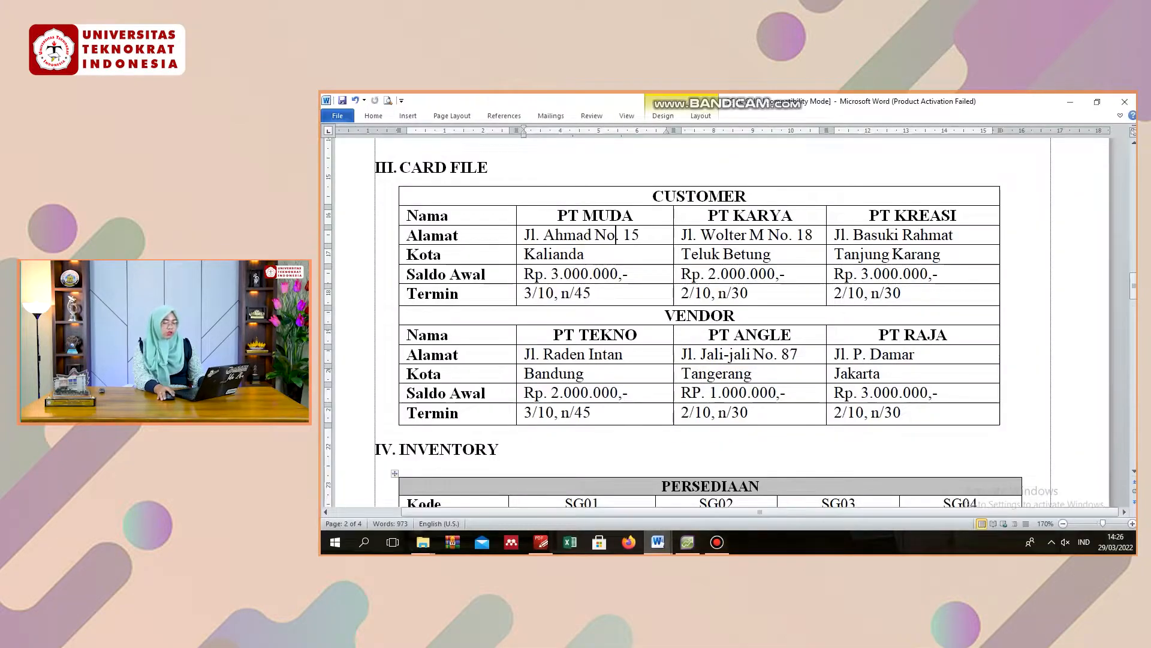
click(549, 255)
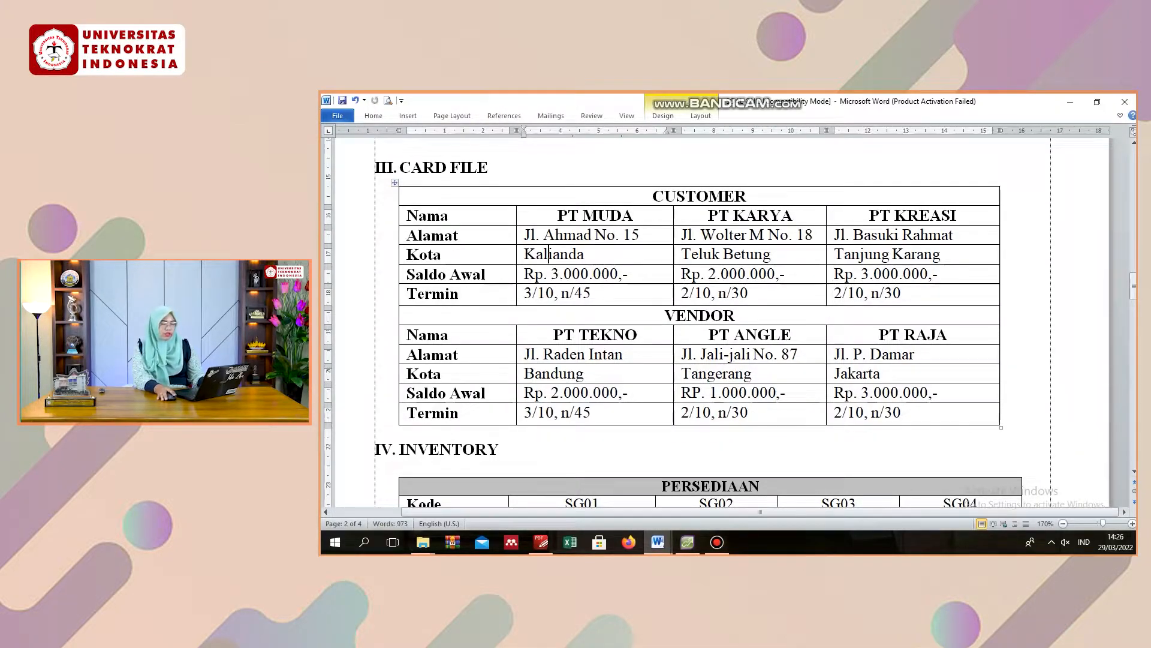
drag(551, 274, 590, 274)
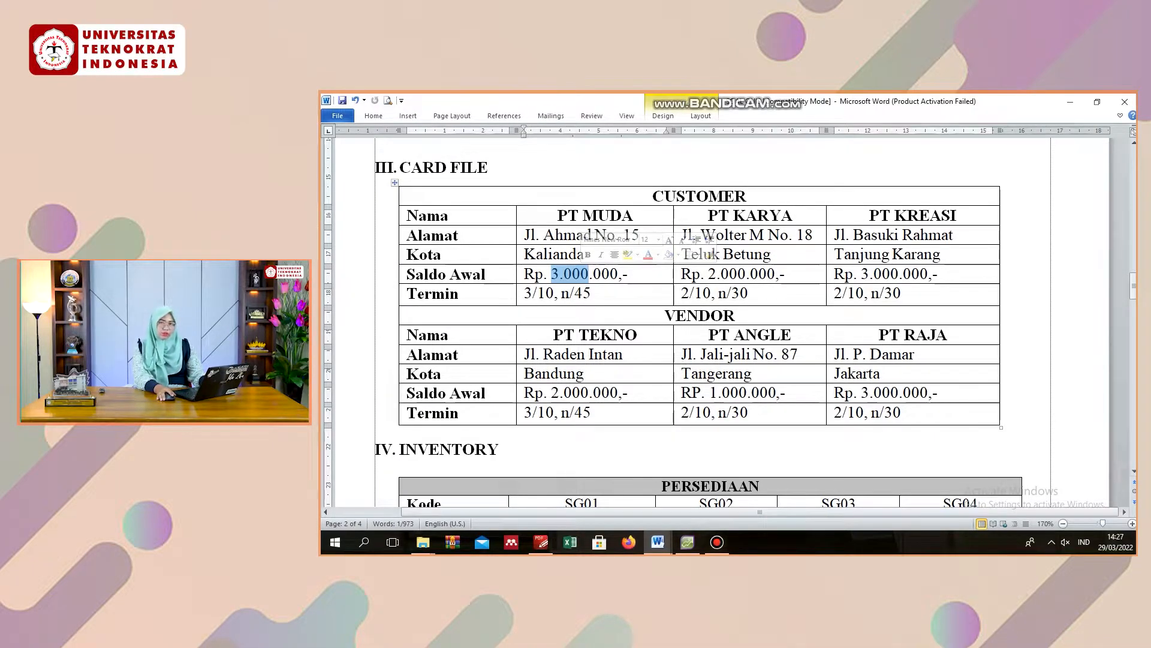
click(657, 541)
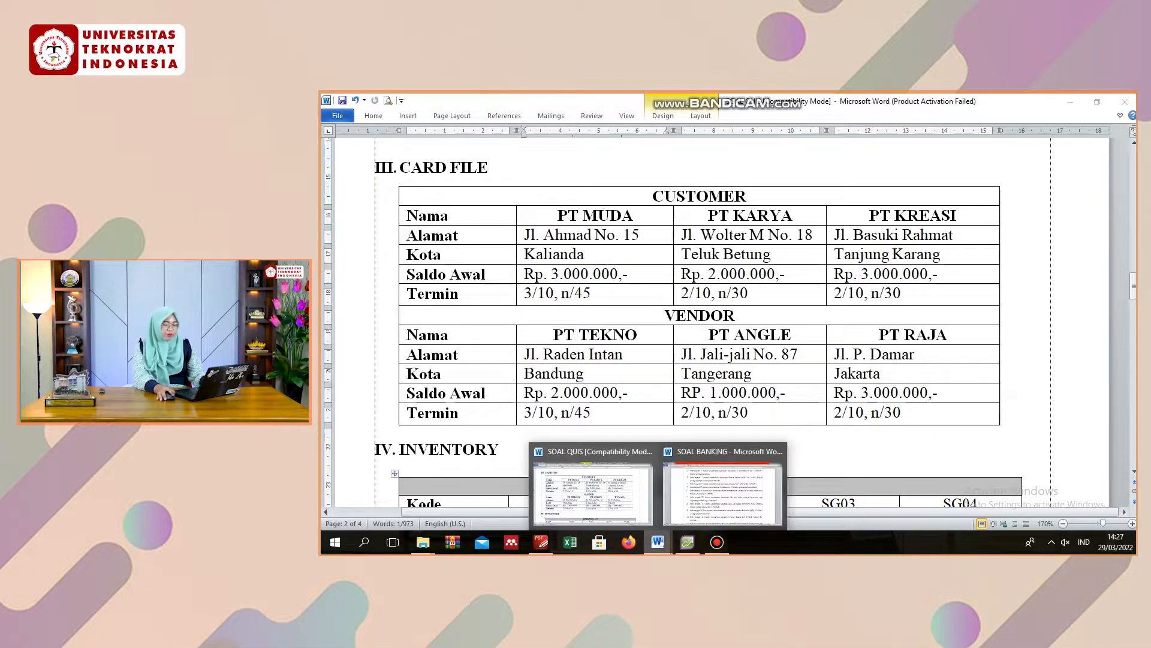
click(687, 542)
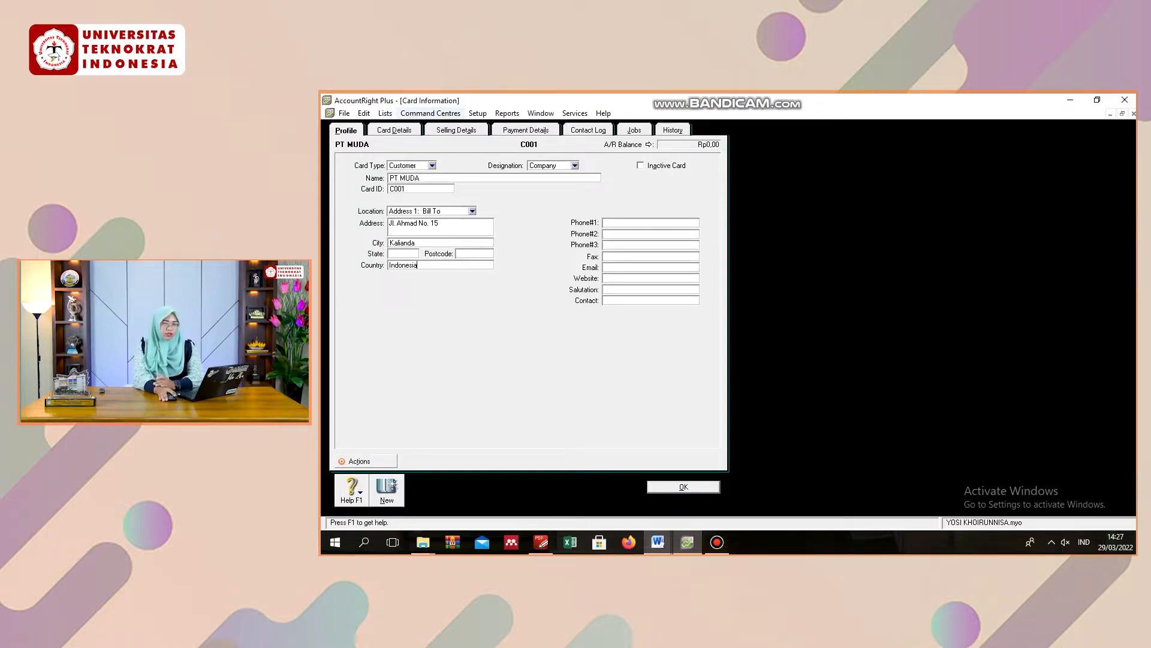
click(477, 114)
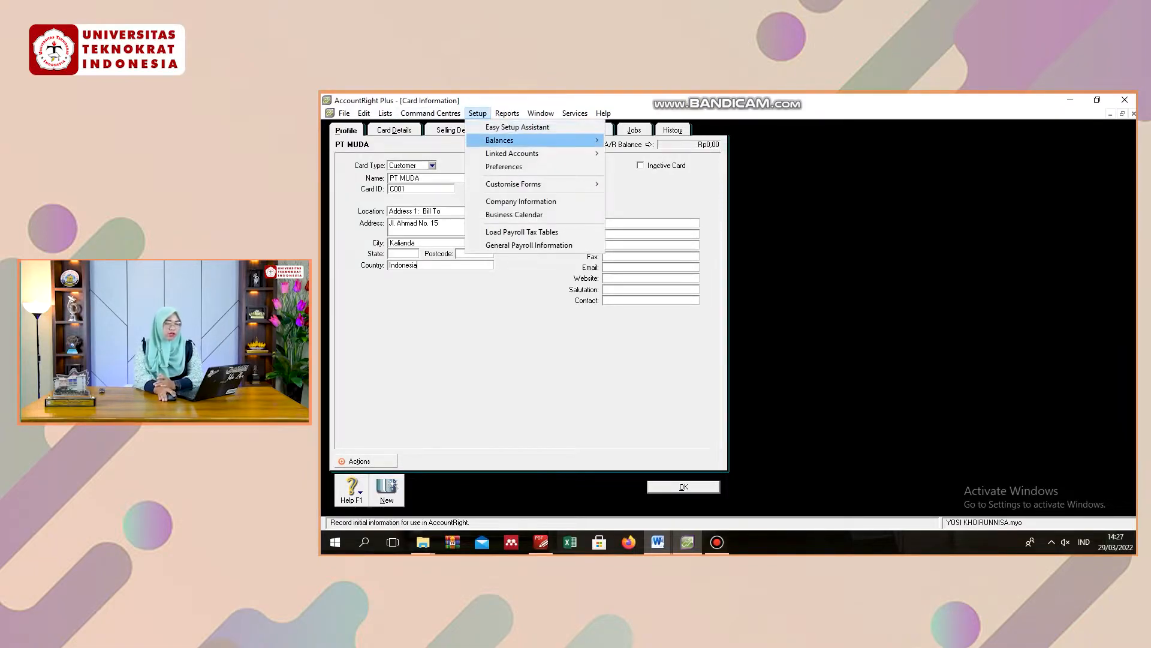
mouse_move(517, 140)
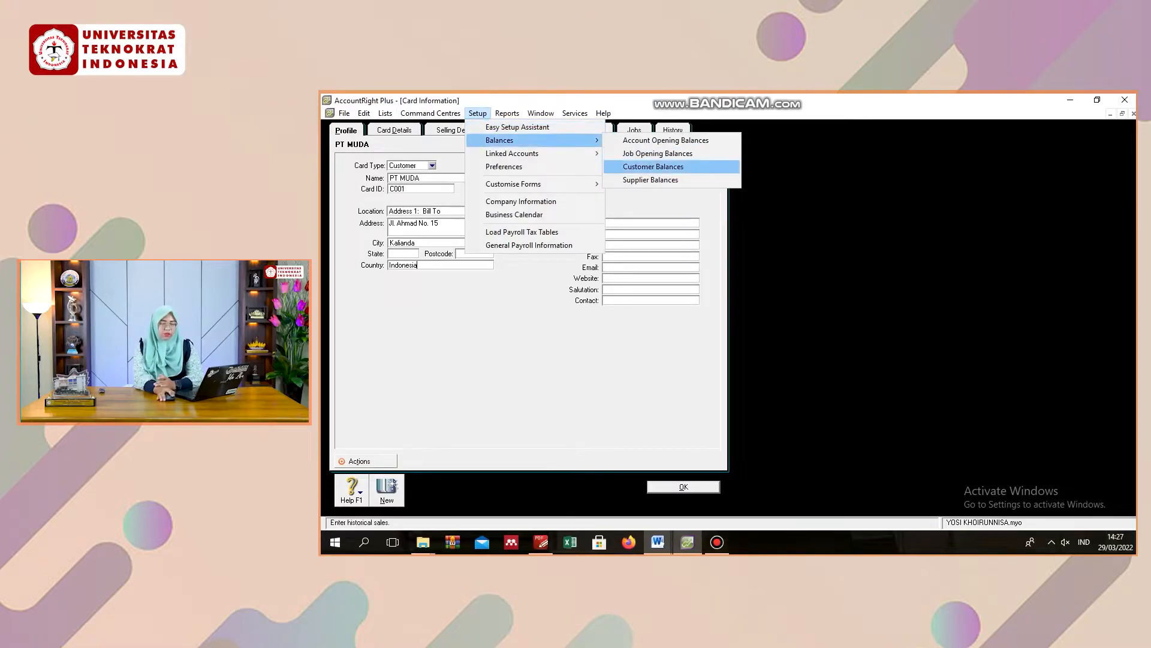
click(651, 180)
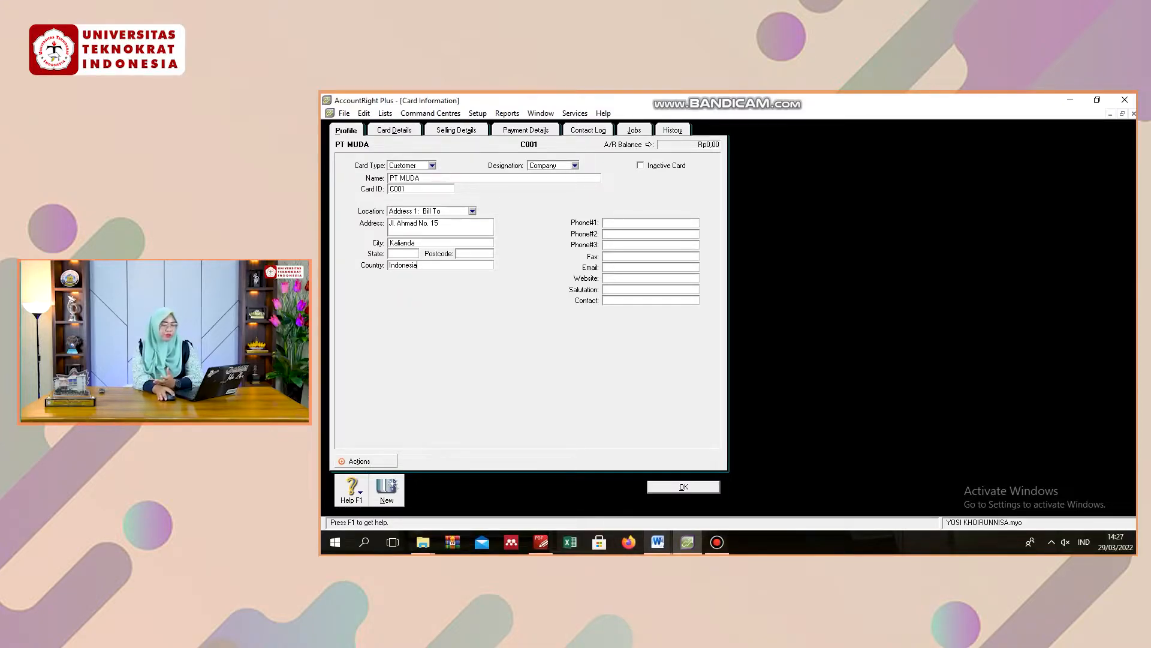
- Examine PT MUDA's payment terms in the SOAL QUIS document's customer table in Word, and return to its card in AccountRight
click(658, 542)
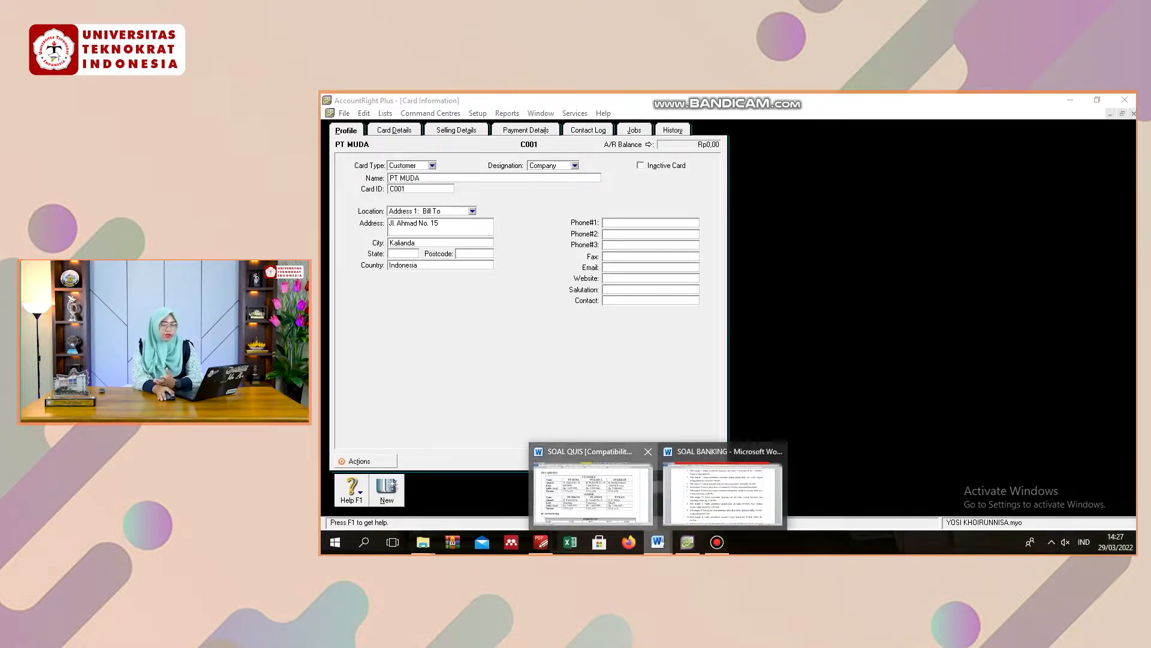
click(593, 489)
click(575, 293)
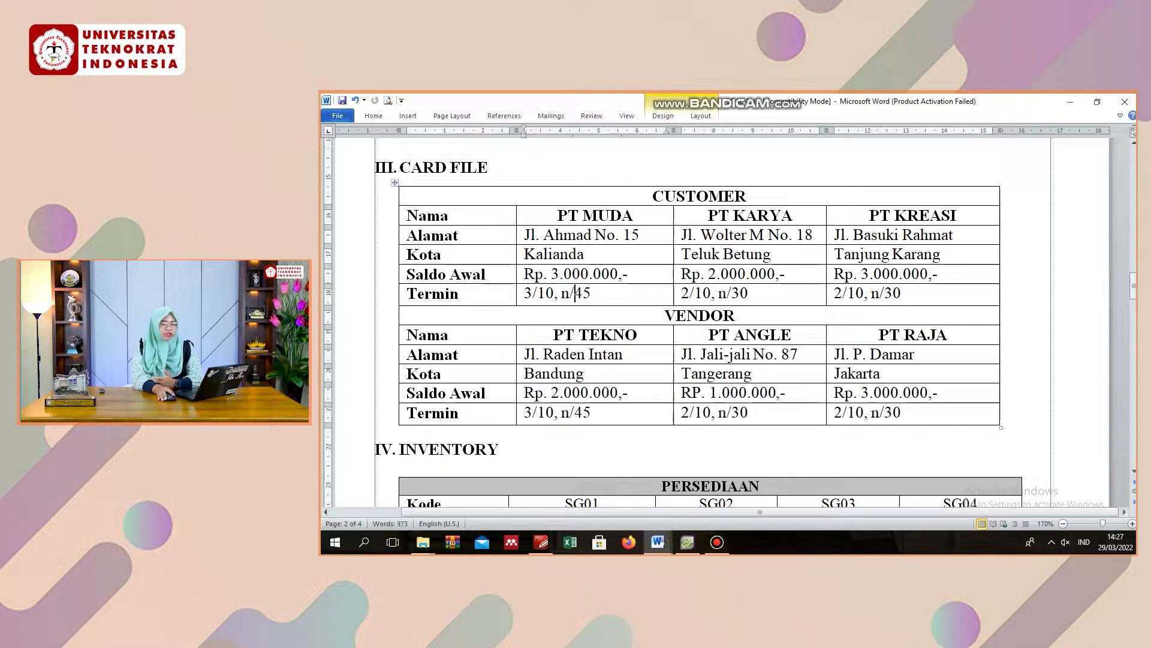
drag(575, 293, 420, 293)
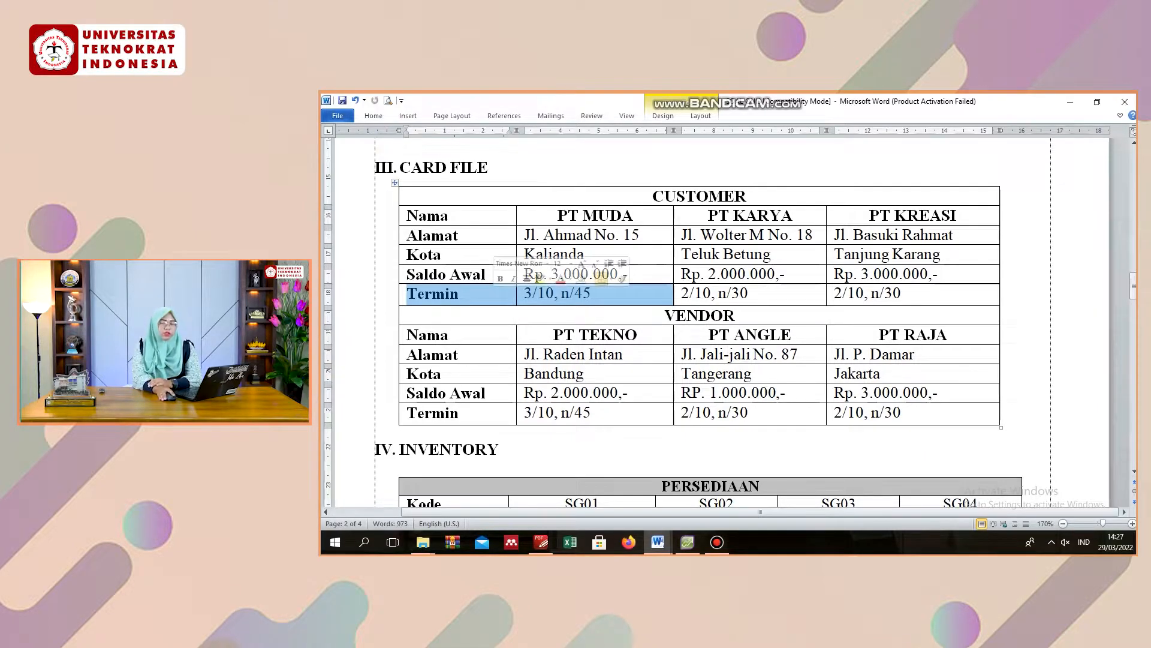
click(575, 293)
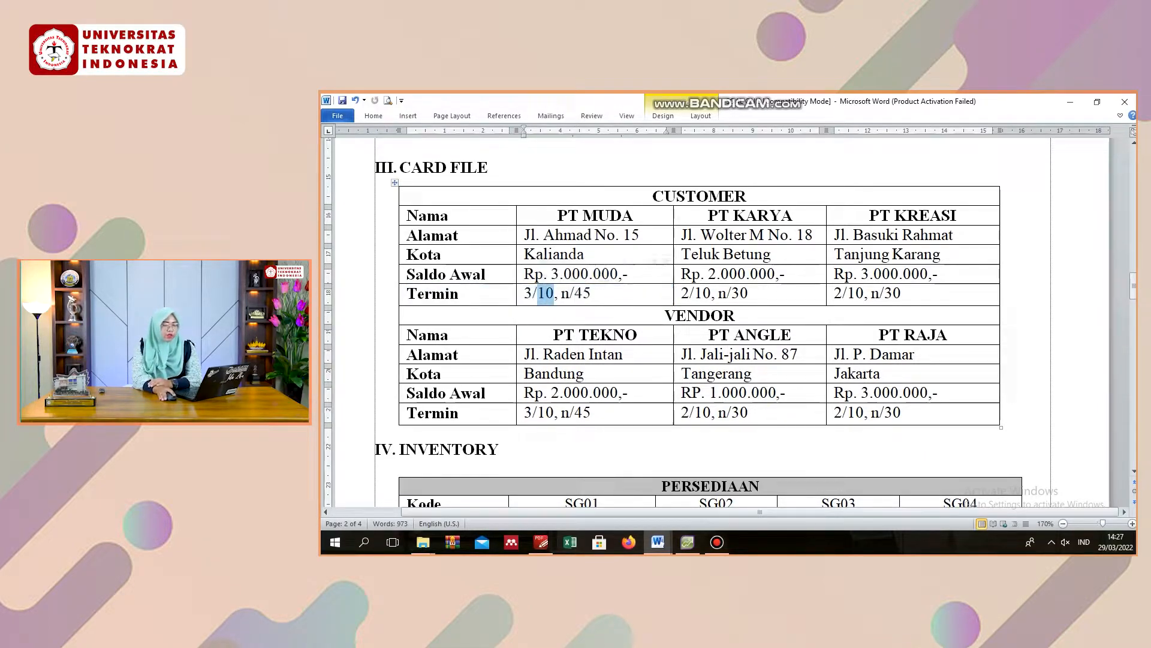
drag(524, 294, 533, 294)
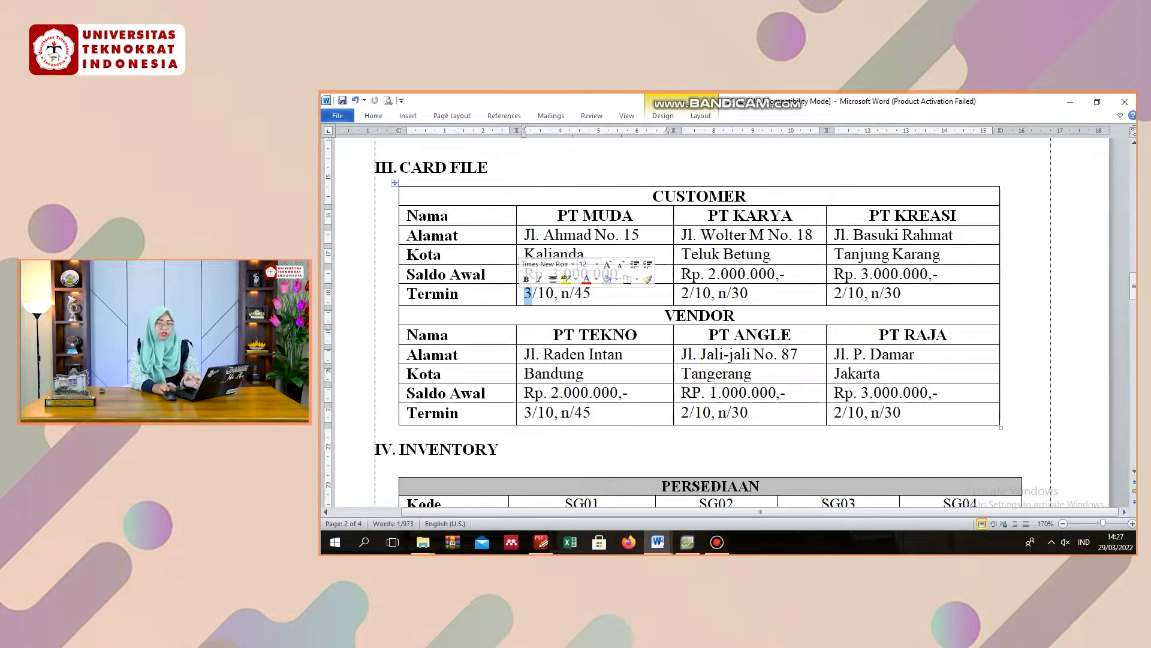
key(Right)
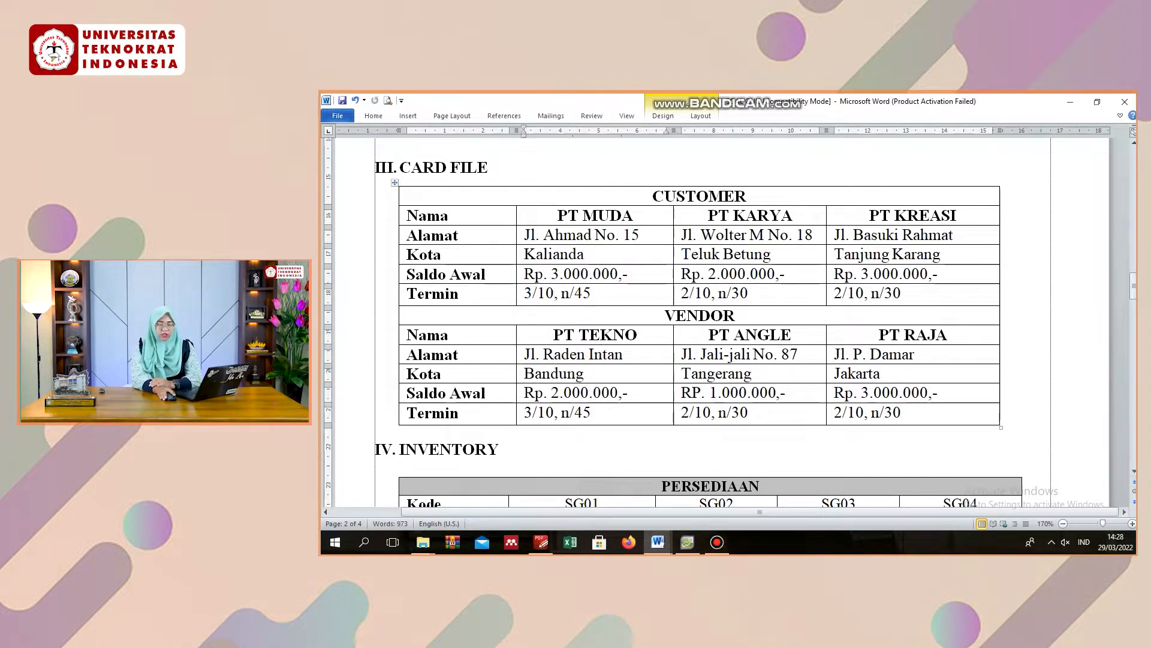
drag(592, 293, 561, 293)
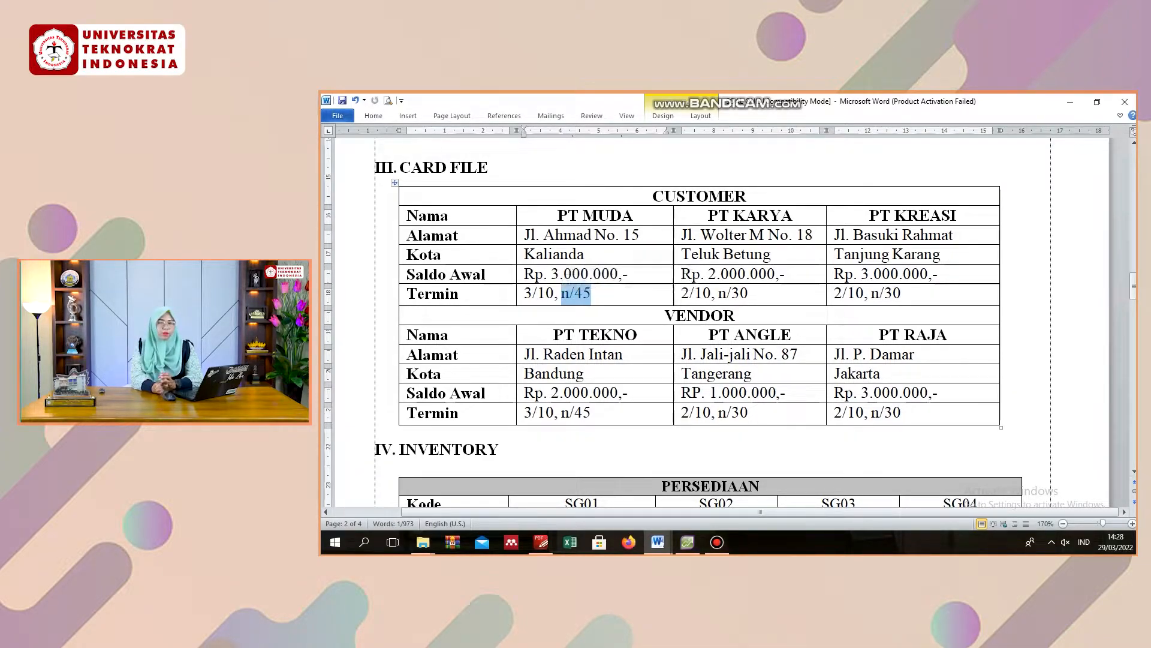
click(591, 292)
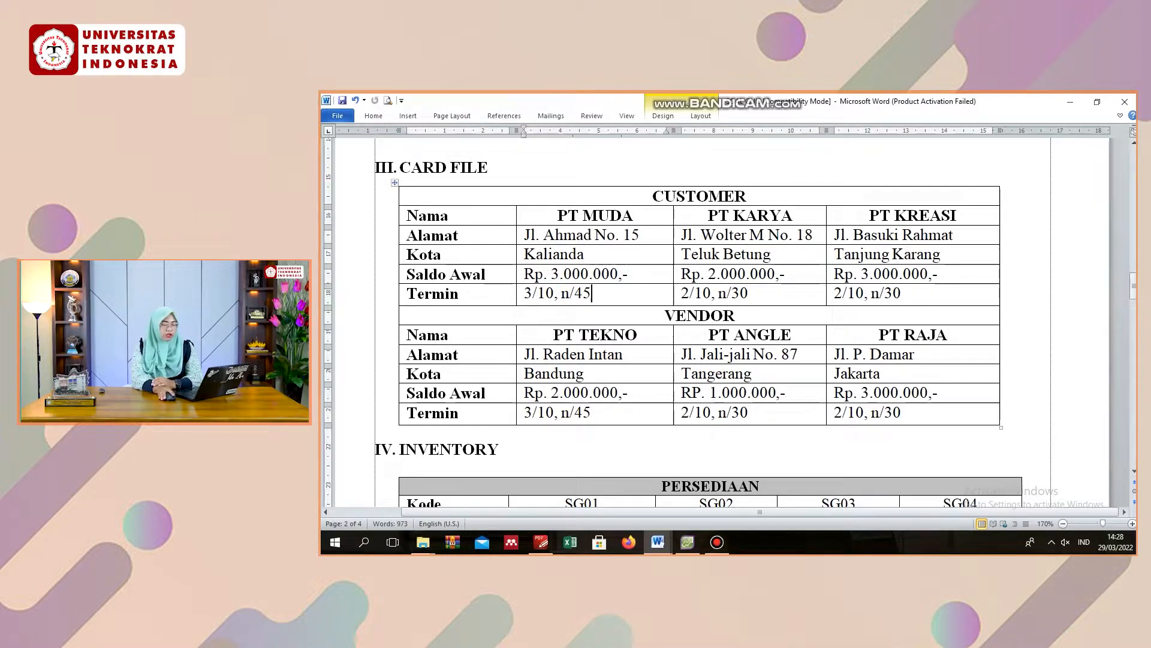
drag(559, 216, 650, 294)
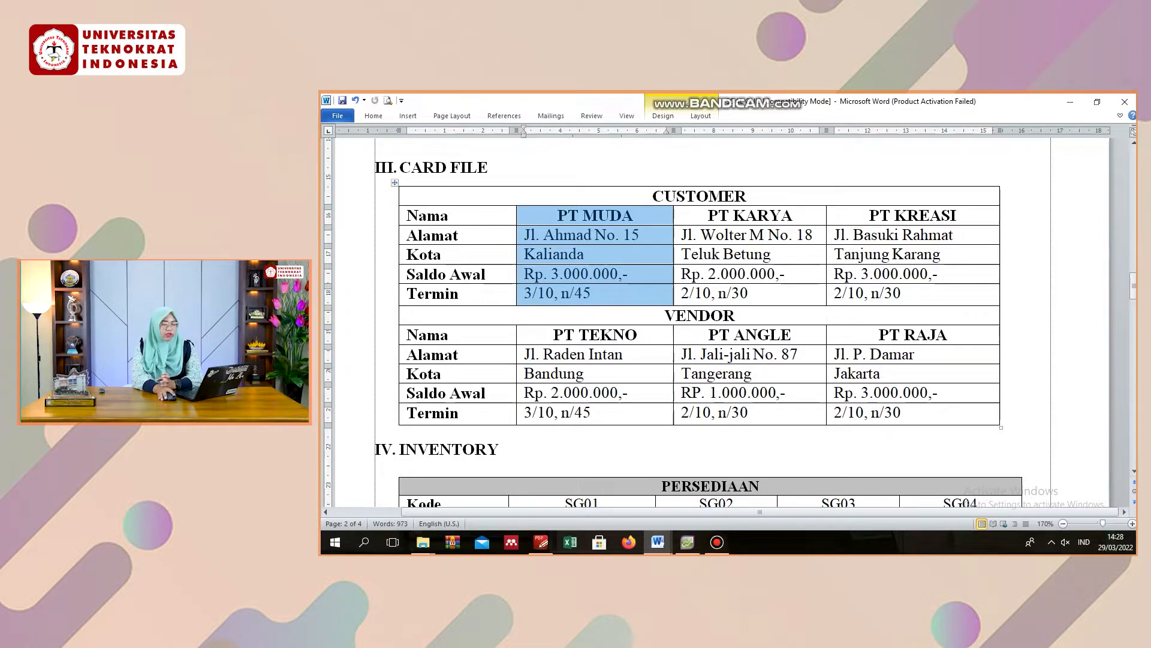
click(592, 292)
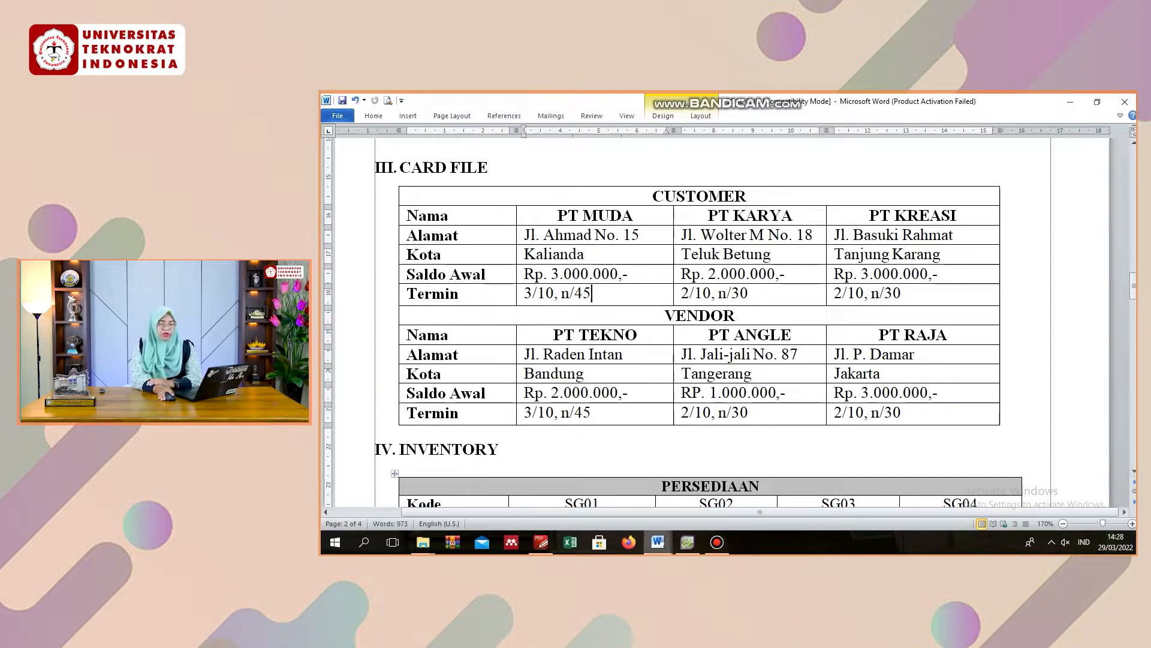
key(alt+Tab)
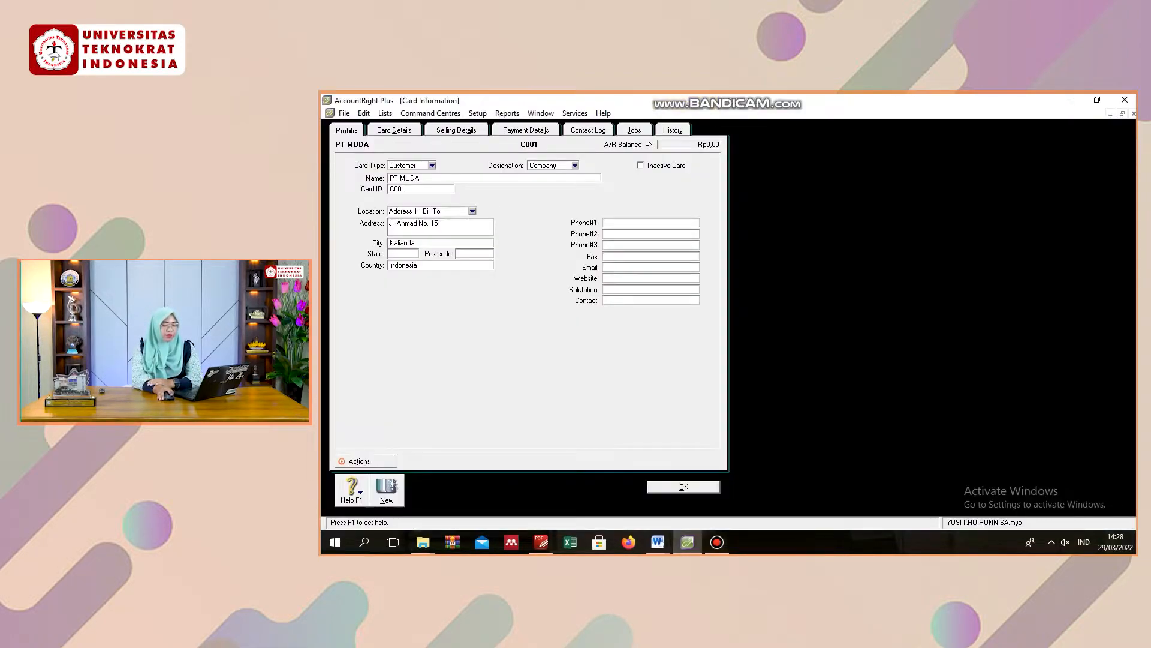
- Set when payment is due in PT MUDA's selling details to # of Days after EOM
click(394, 130)
click(457, 130)
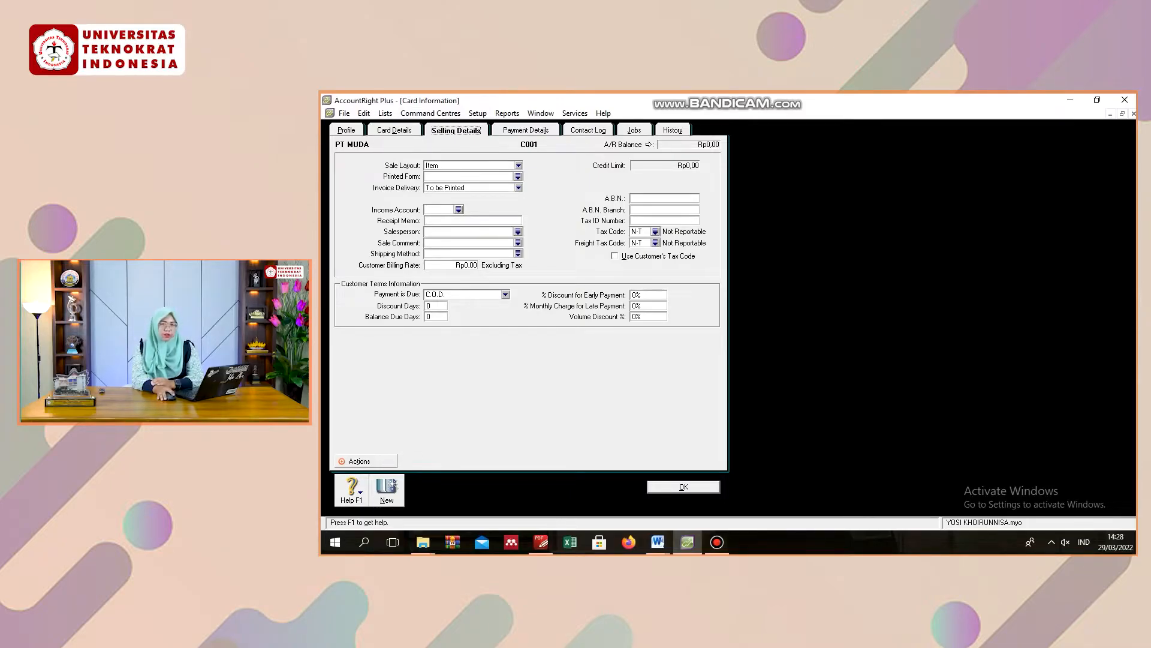
click(506, 295)
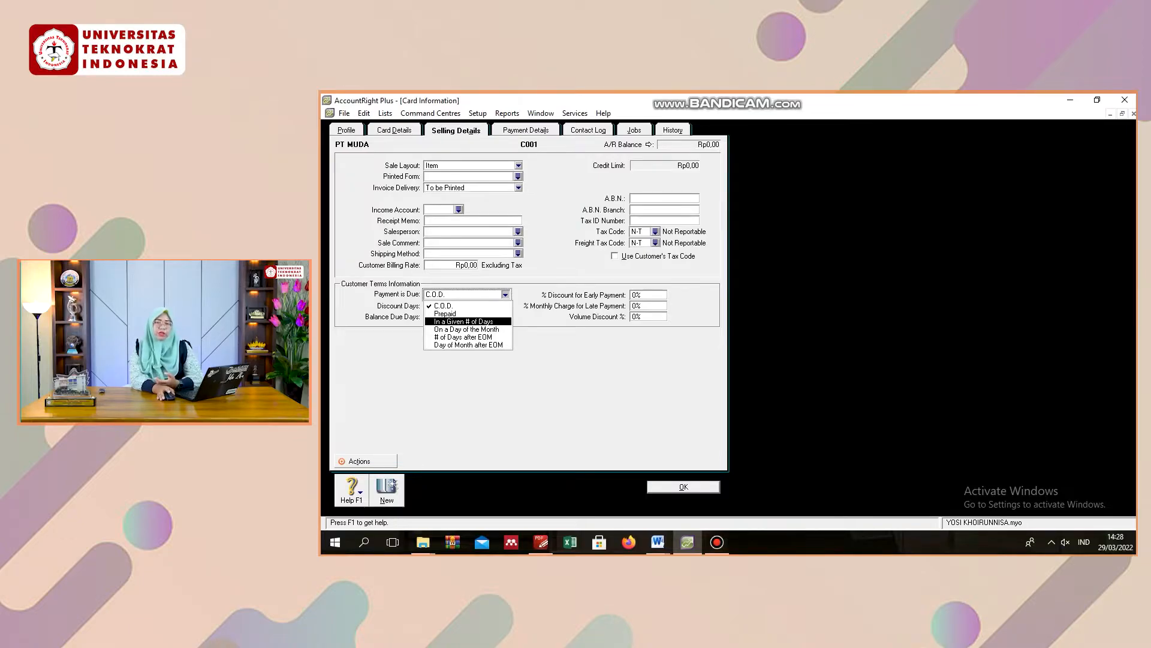
key(Down)
key(Down)
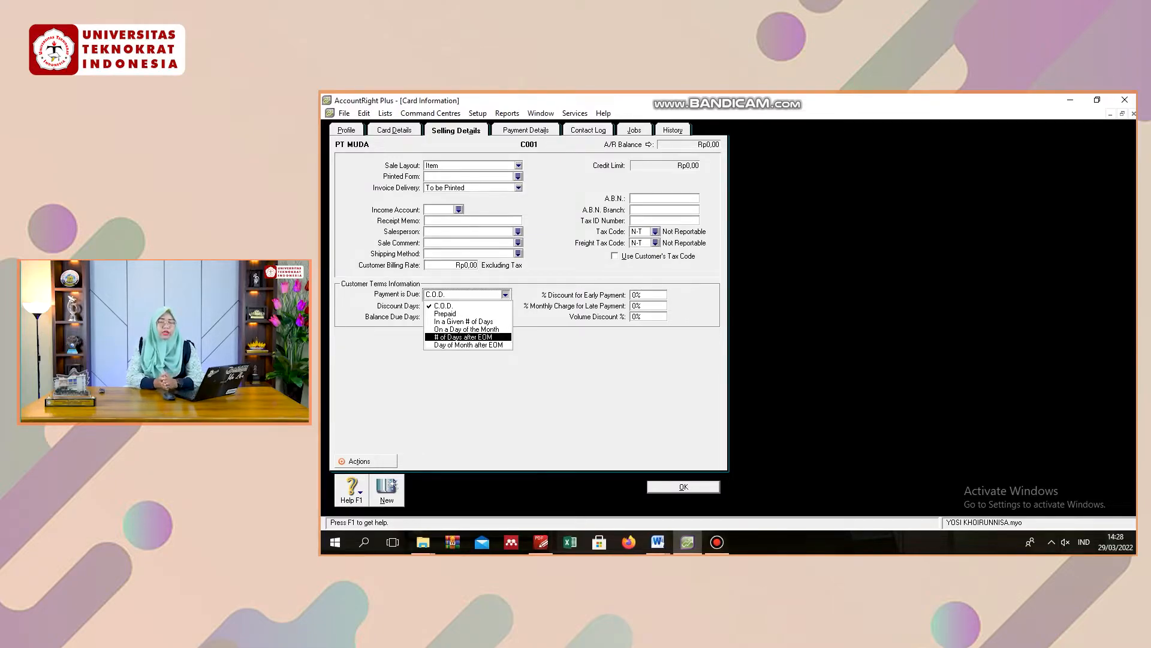
click(468, 337)
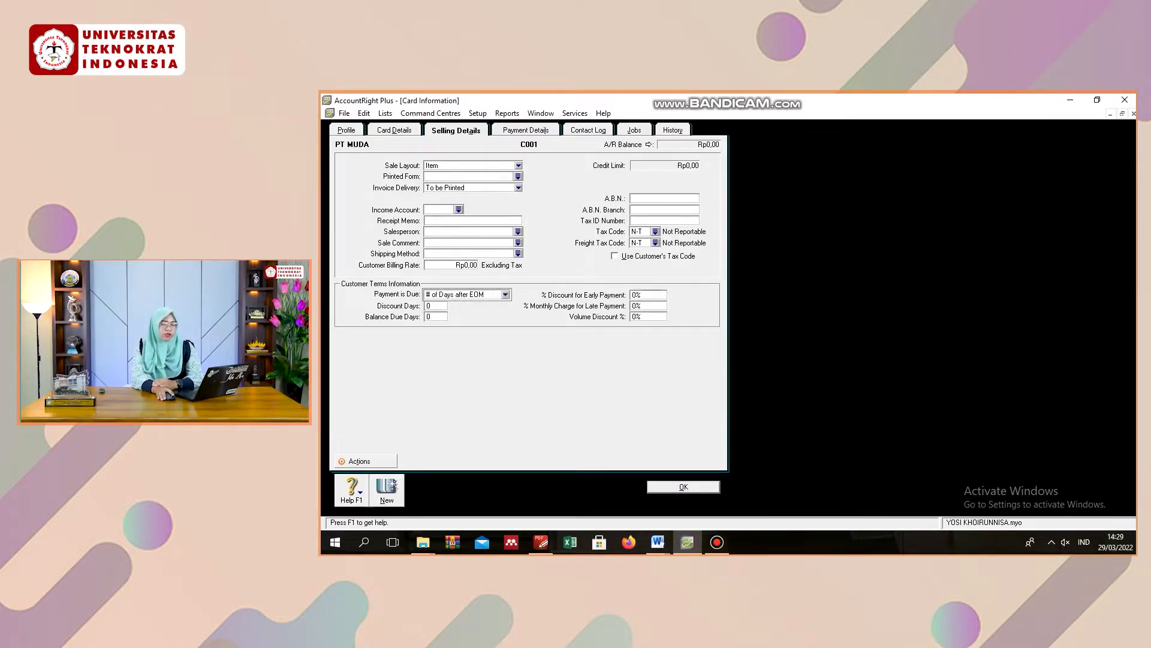
- Look up PT MUDA's terms in the Word table and set its discount days to 10 and balance due days to 45
click(435, 306)
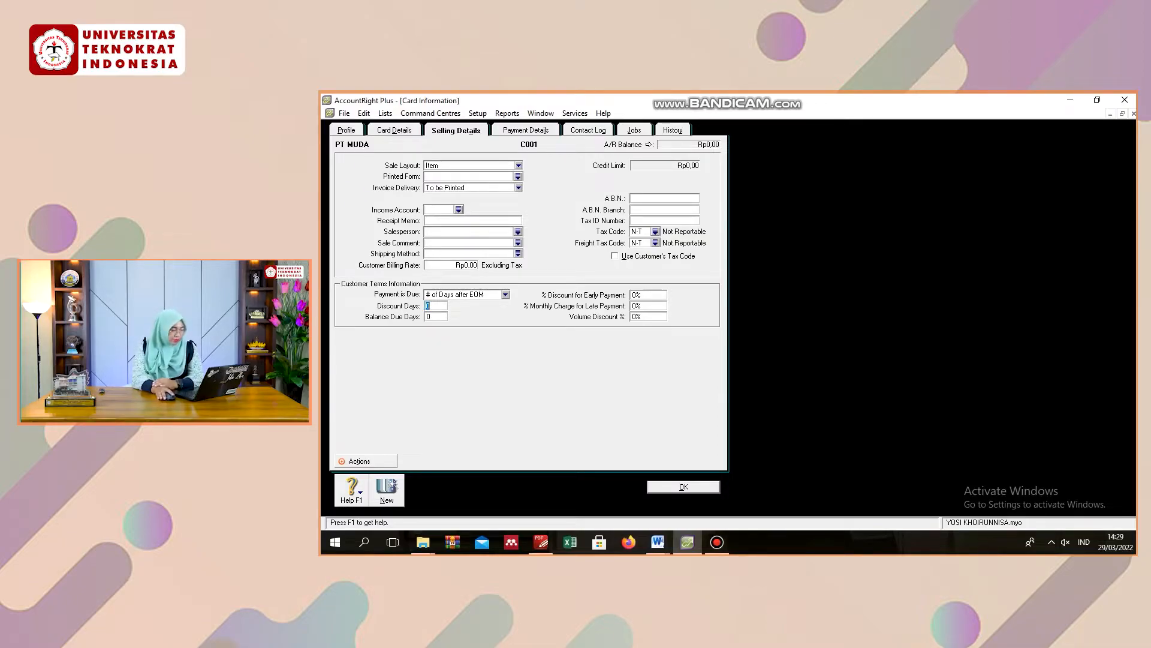
click(657, 542)
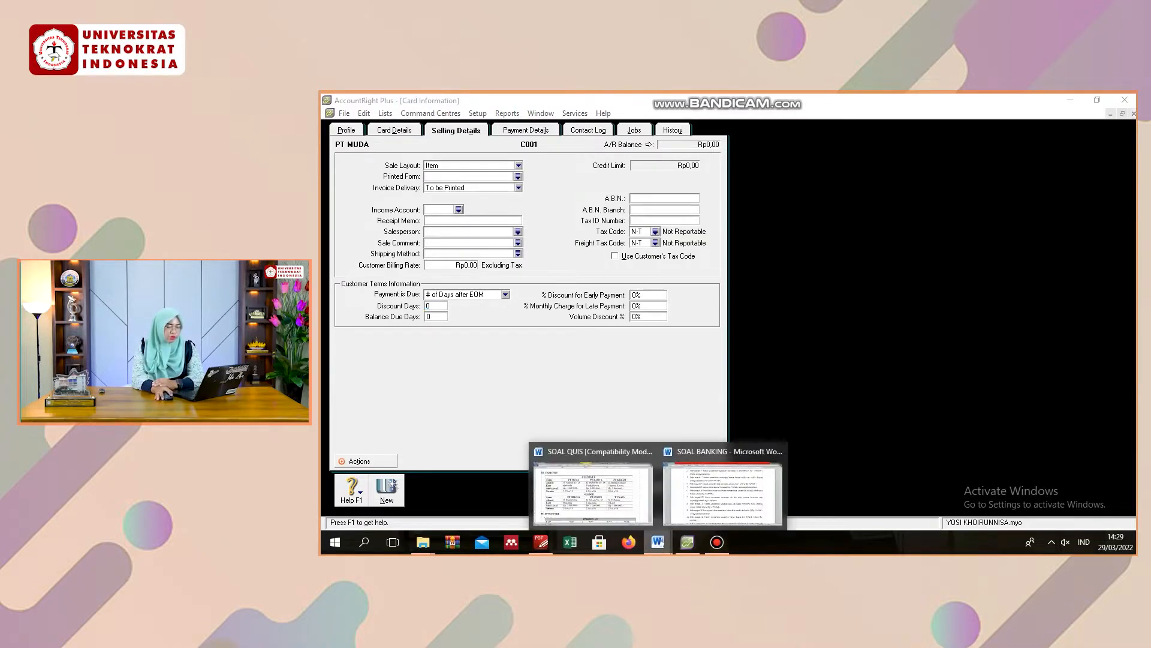
click(592, 486)
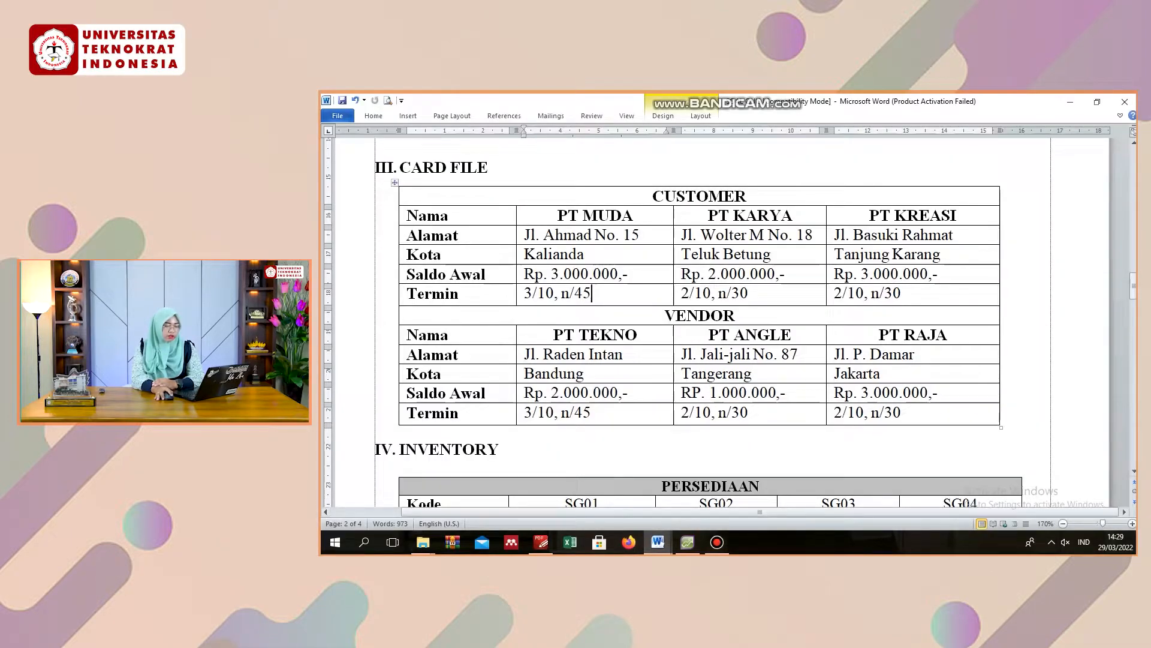
drag(546, 293, 553, 294)
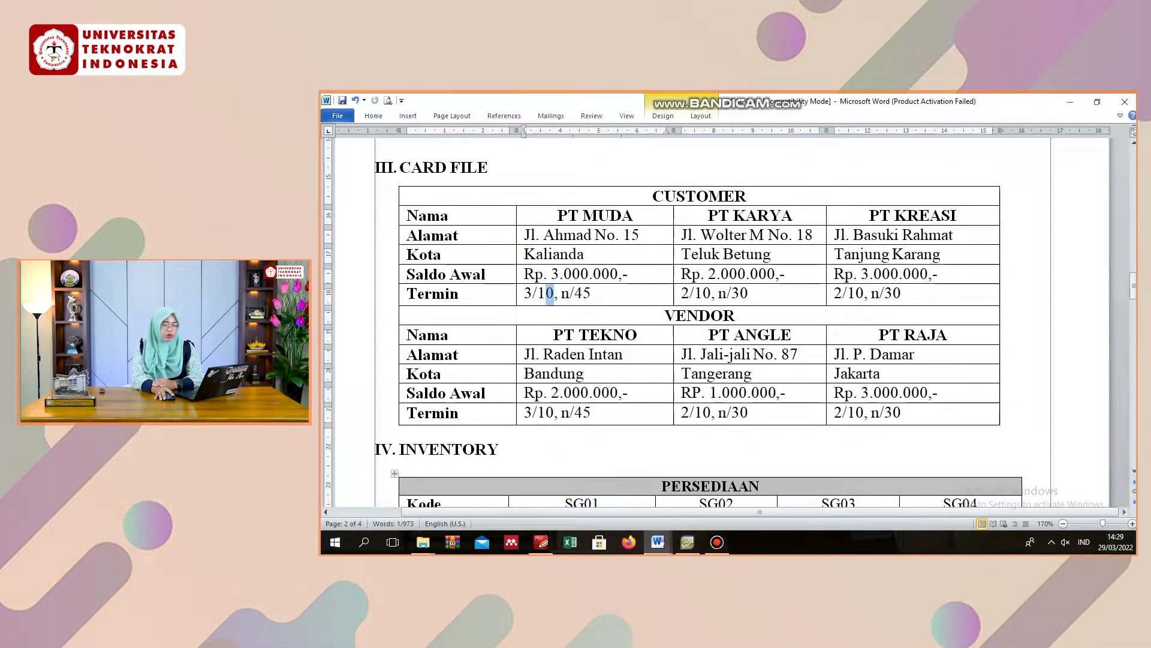
click(687, 542)
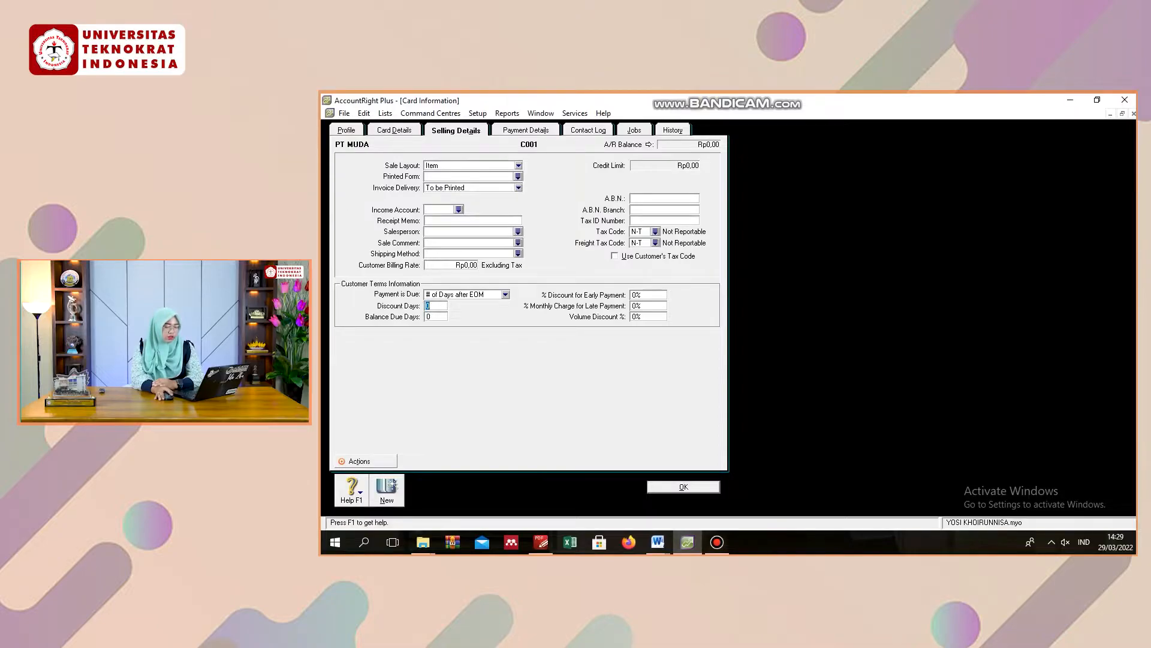
text(10)
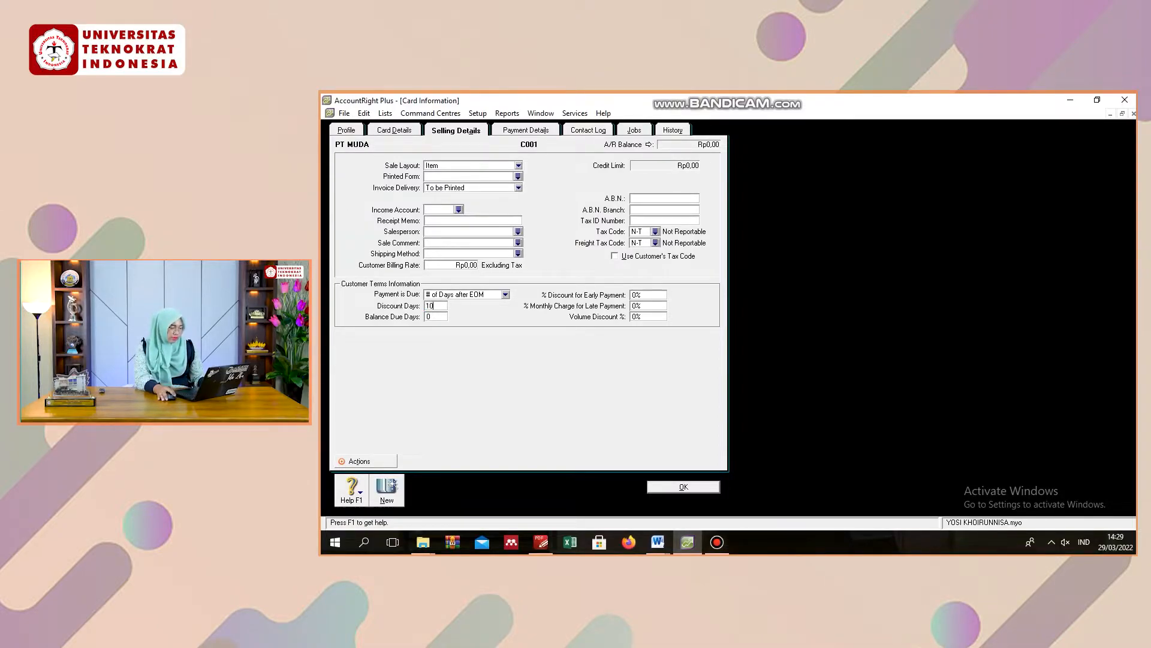
key(Tab)
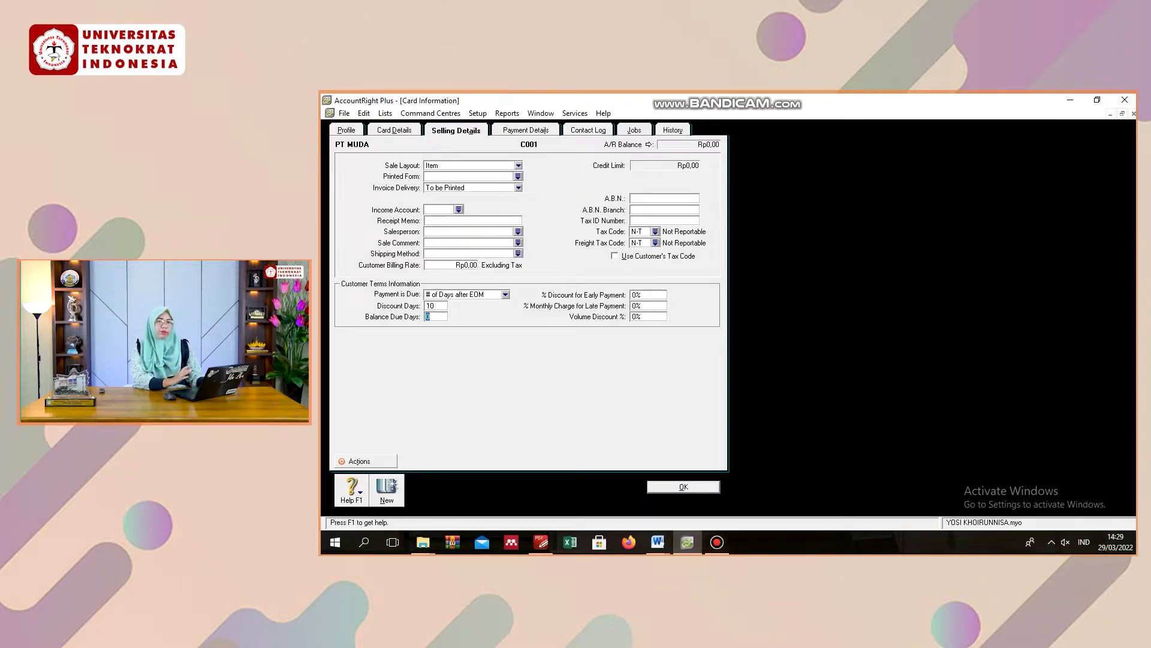
text(45)
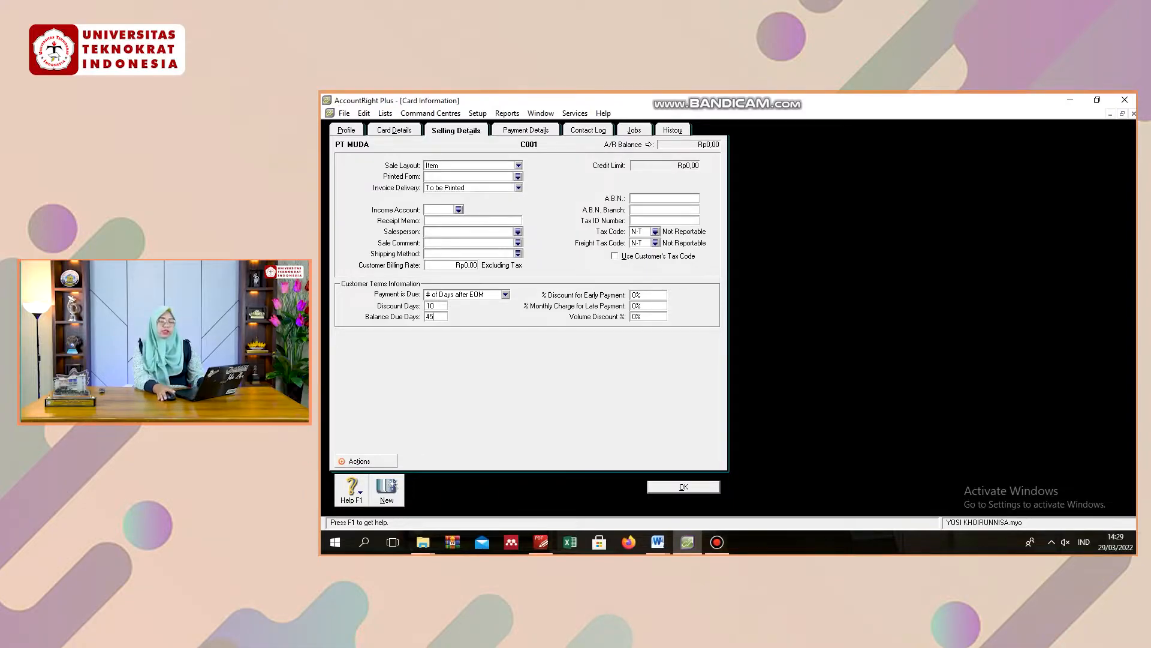
key(Tab)
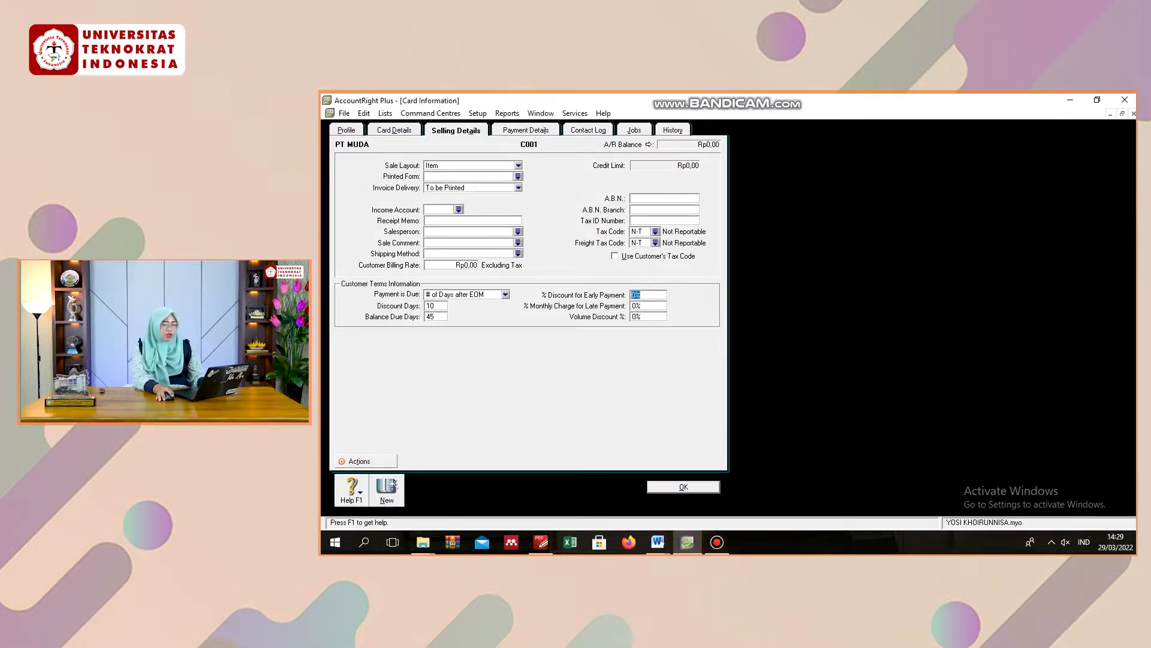
- Recheck the terms in Word and set PT MUDA's discount for early payment to 3%
mouse_move(658, 542)
click(594, 486)
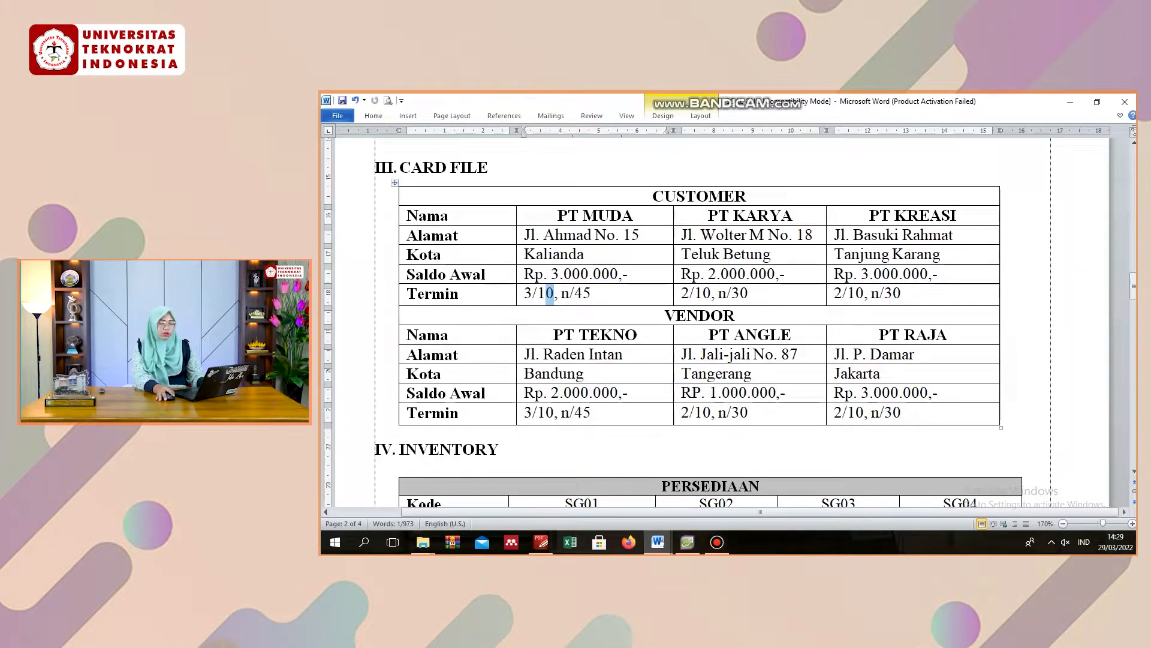
click(688, 542)
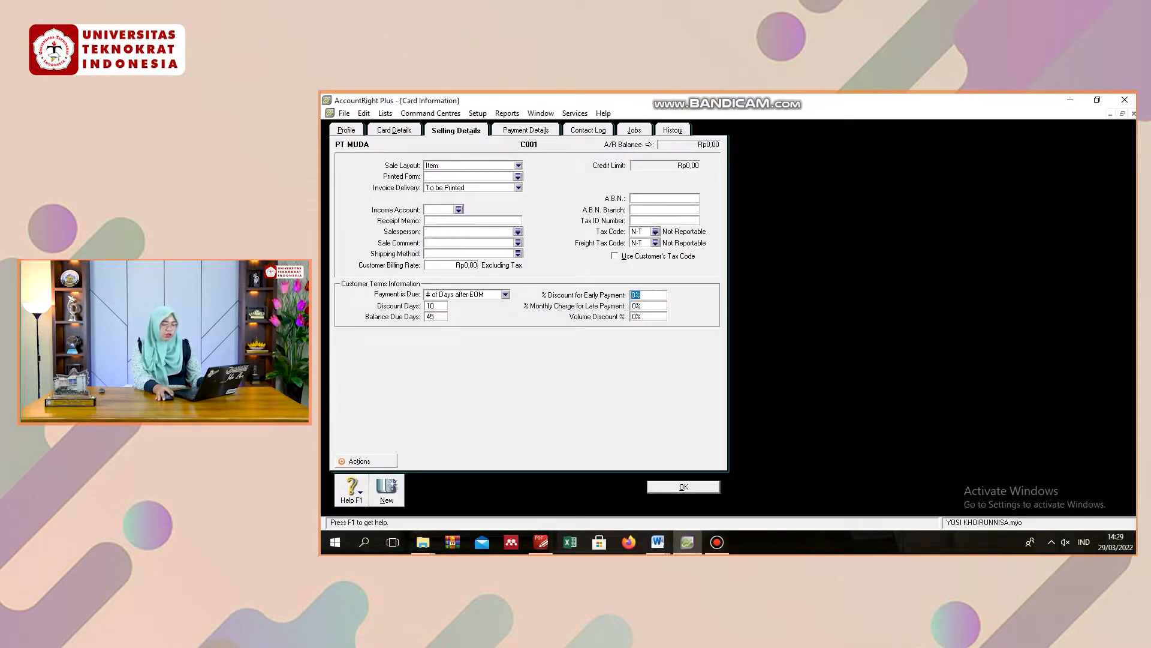
drag(637, 295, 631, 295)
text(3)
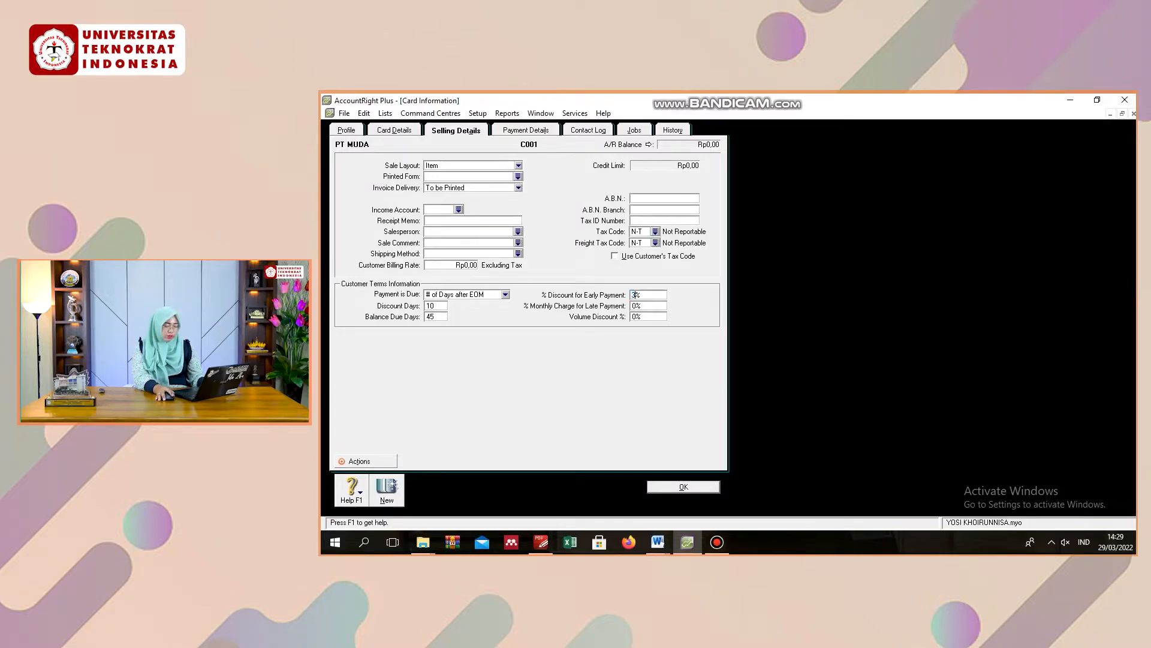
key(Tab)
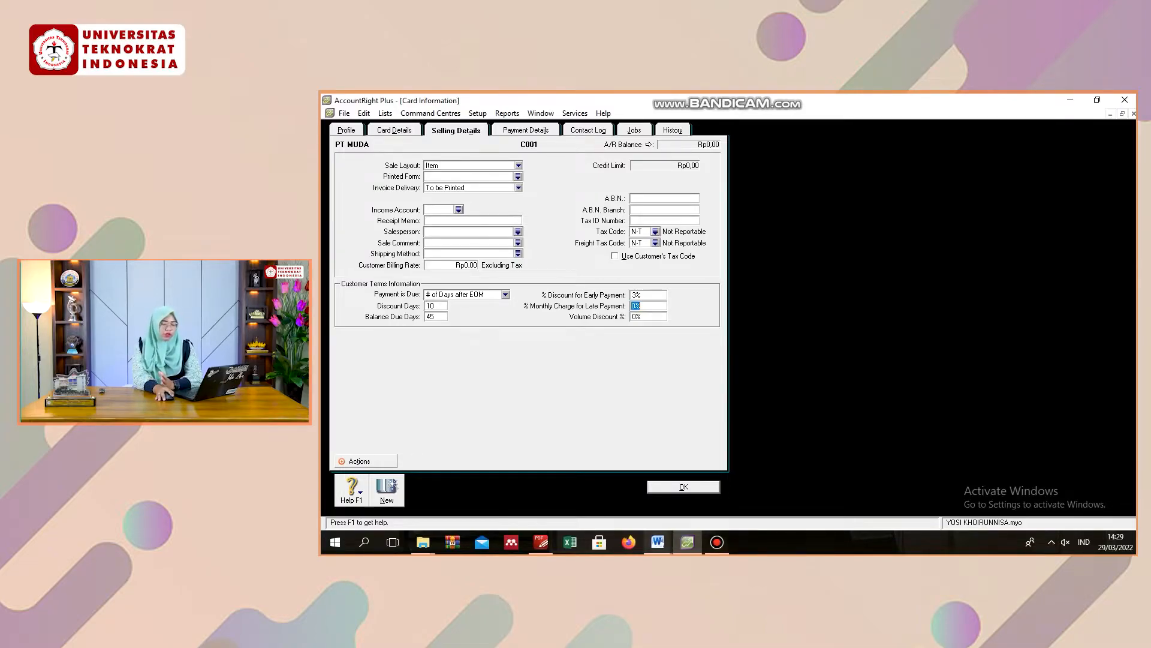
- Check the Word customer table for a late-payment charge, and save PT MUDA's card in AccountRight
mouse_move(658, 542)
click(591, 486)
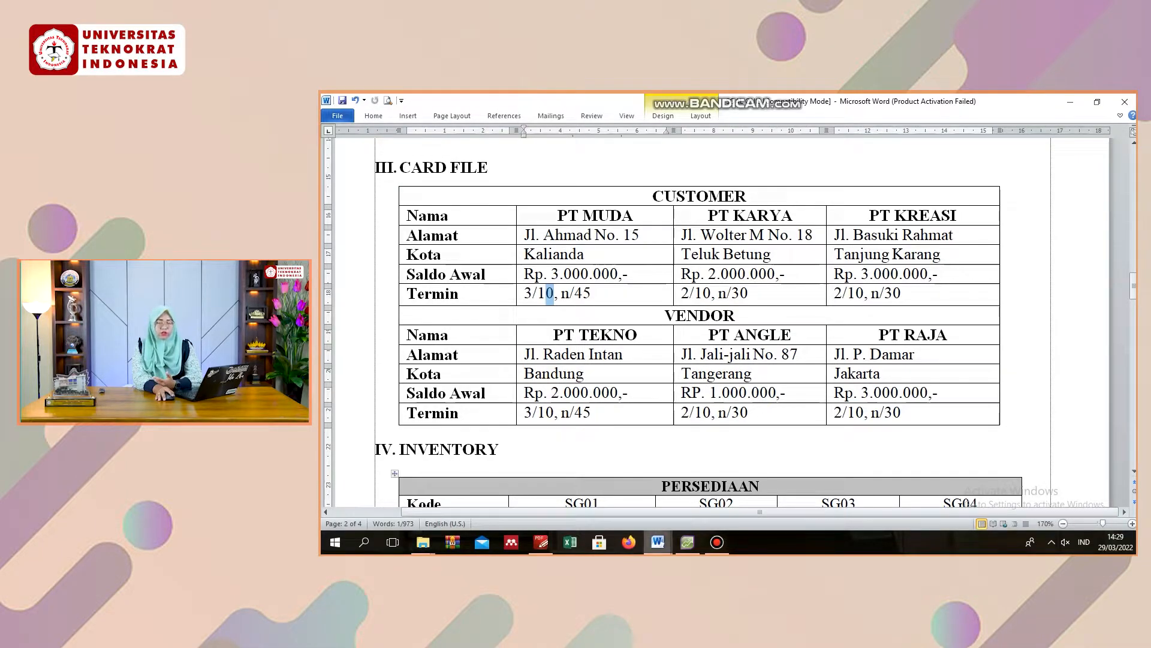
click(687, 542)
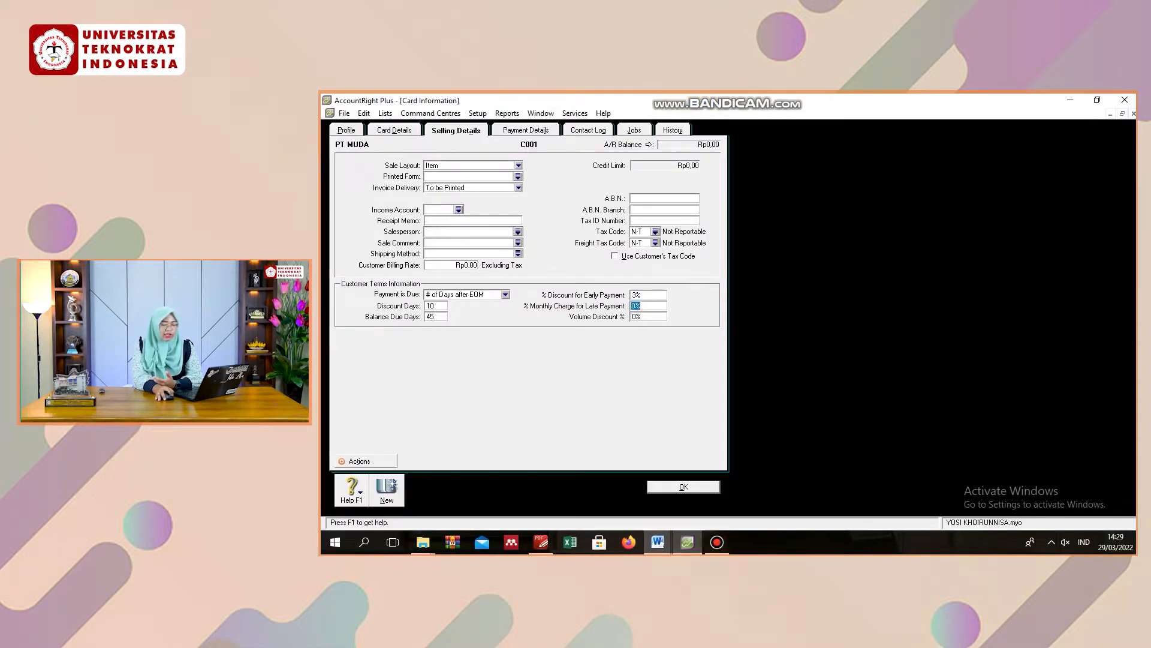
click(641, 306)
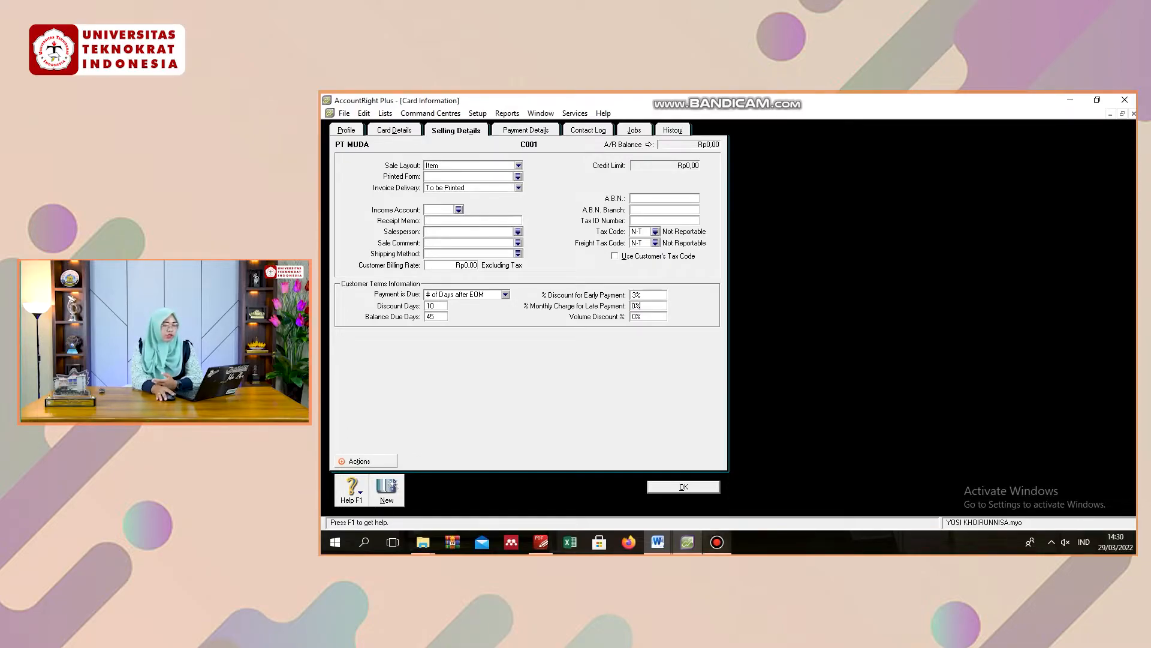
click(684, 487)
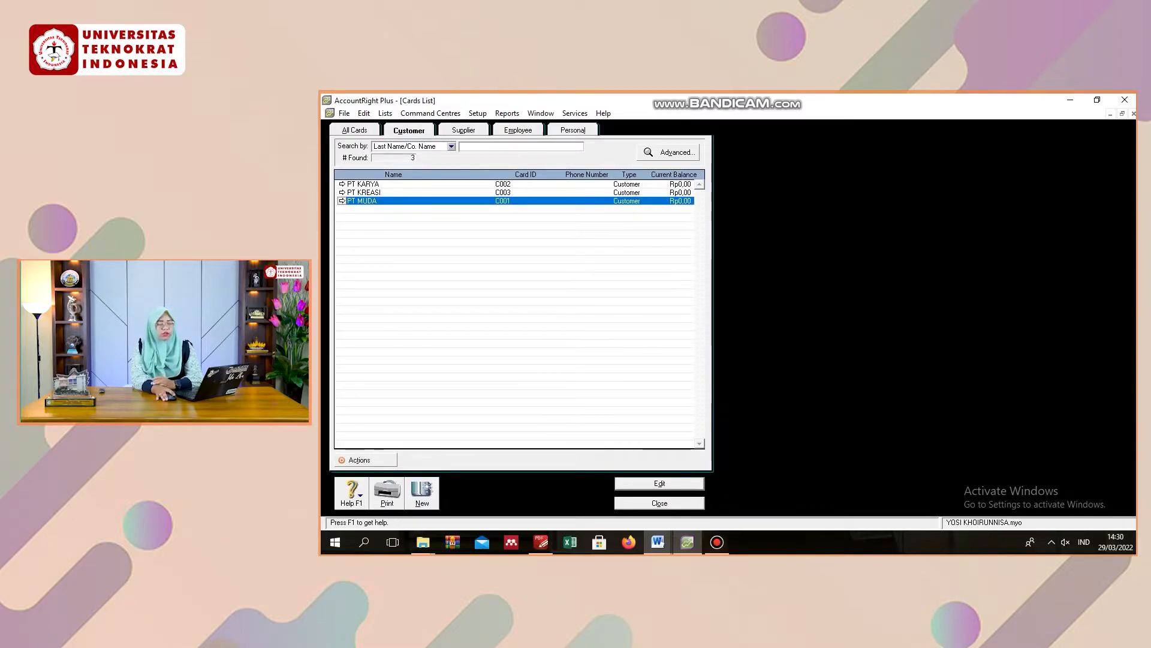
- Select PT KARYA in the customer list and look up its payment terms in the Word customer table
click(364, 192)
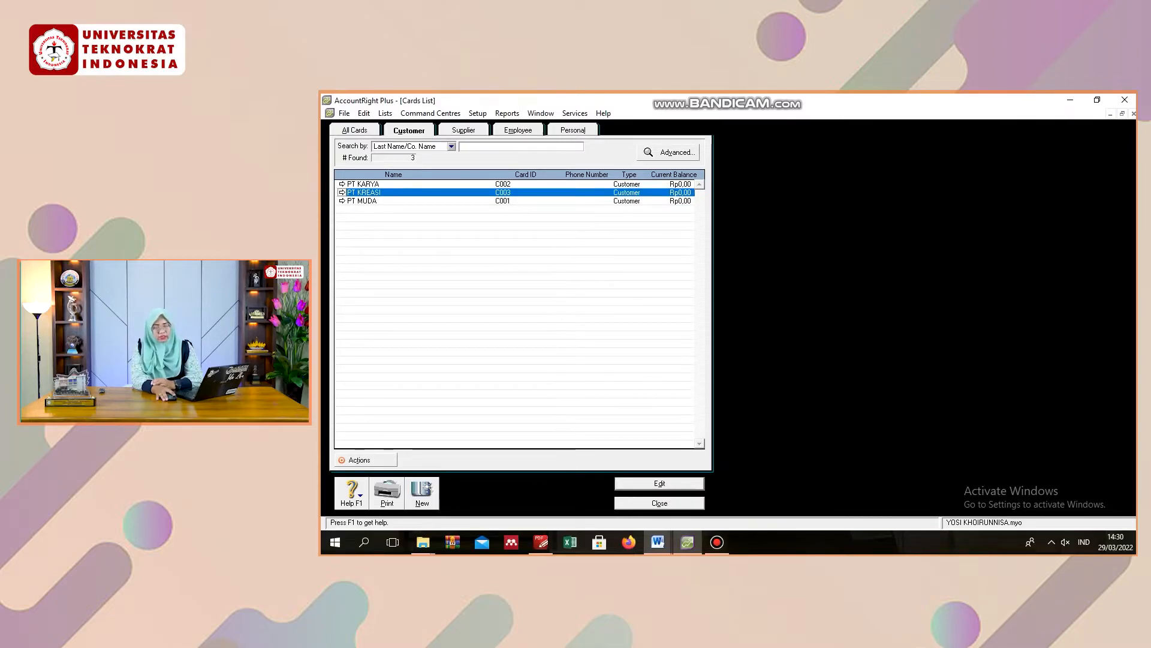
click(363, 184)
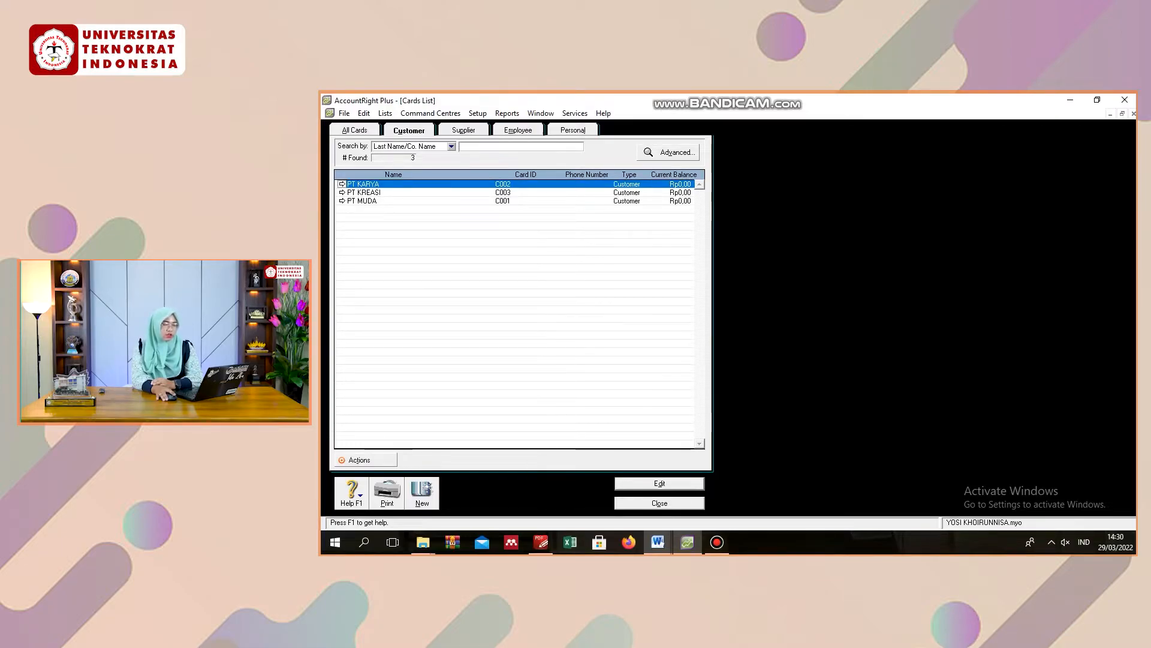
click(658, 543)
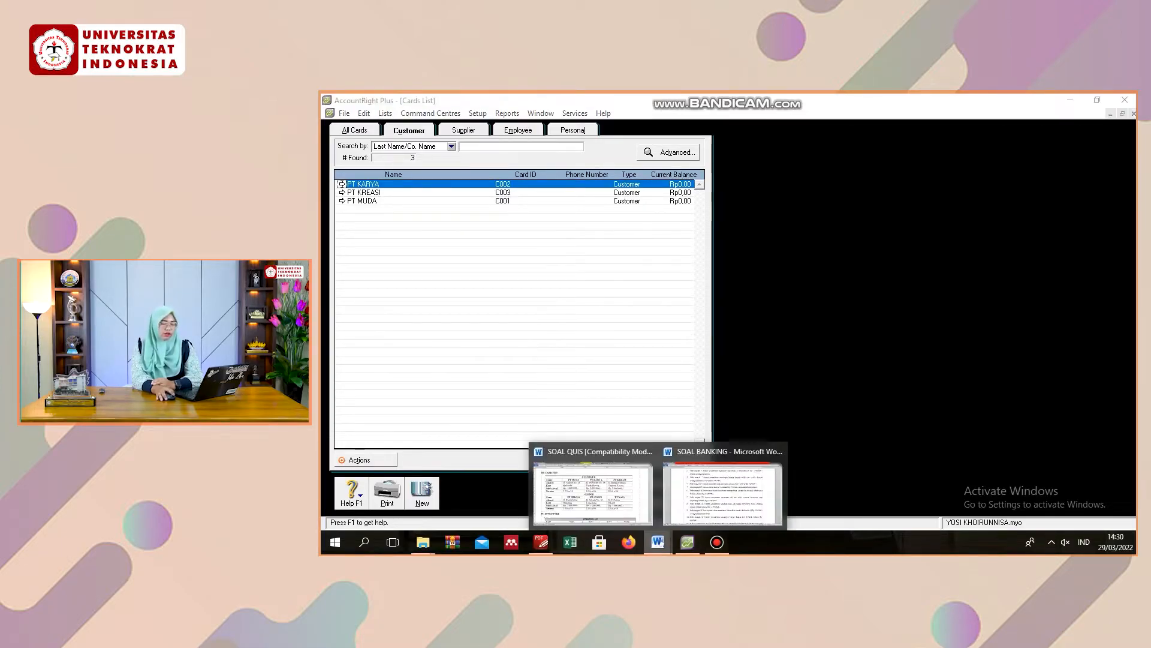
click(592, 491)
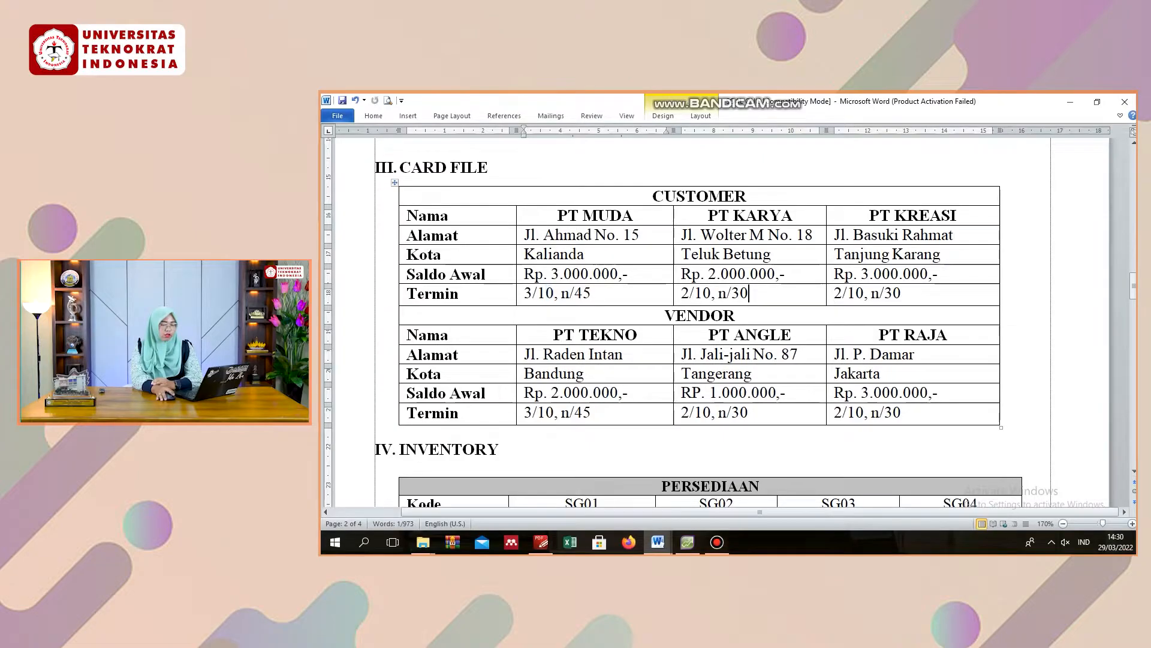
drag(750, 294, 662, 294)
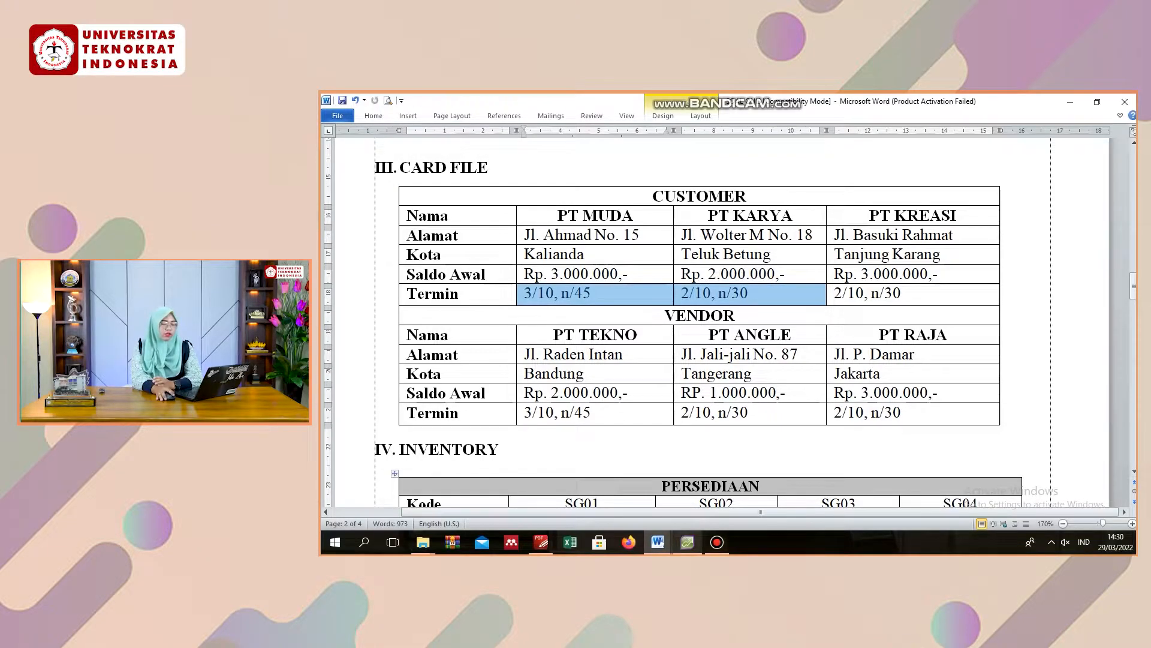
- Open PT KARYA's selling details in AccountRight and set when payment is due to In a Given # of Days
click(687, 541)
key(Return)
click(456, 130)
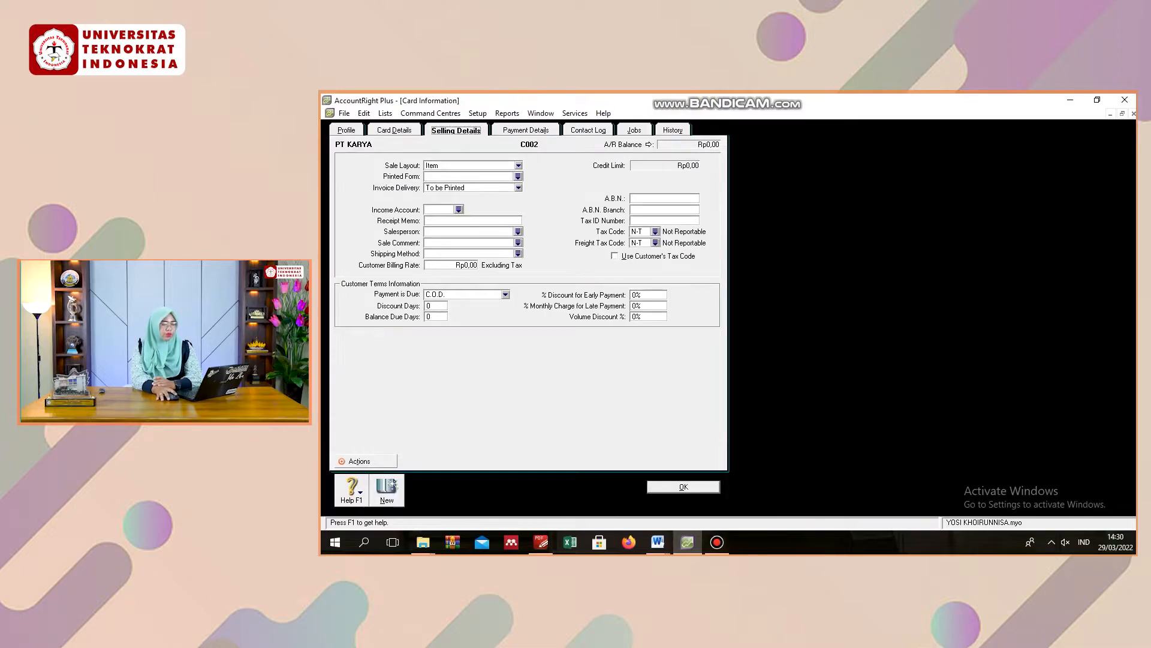
click(506, 294)
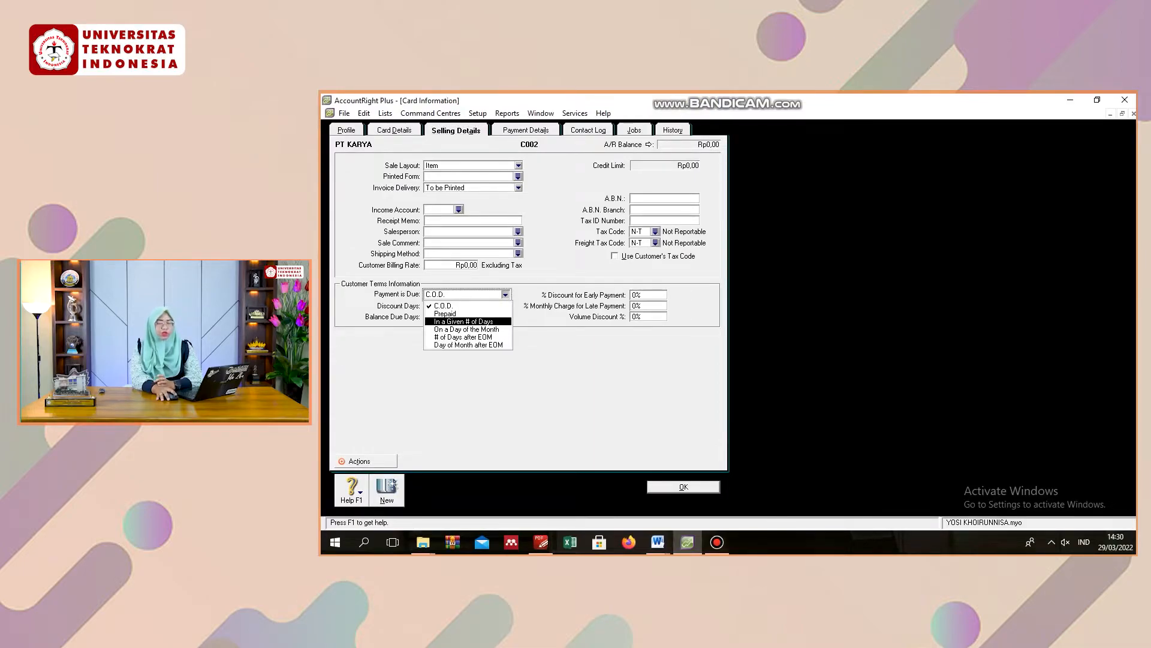
click(468, 321)
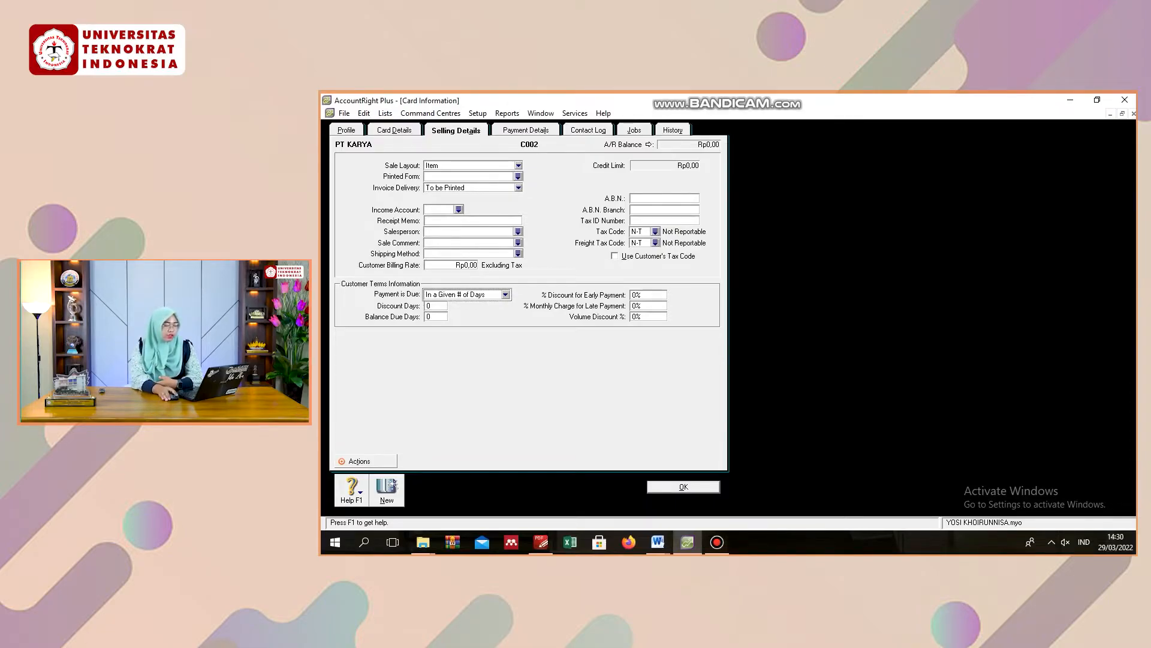
click(506, 294)
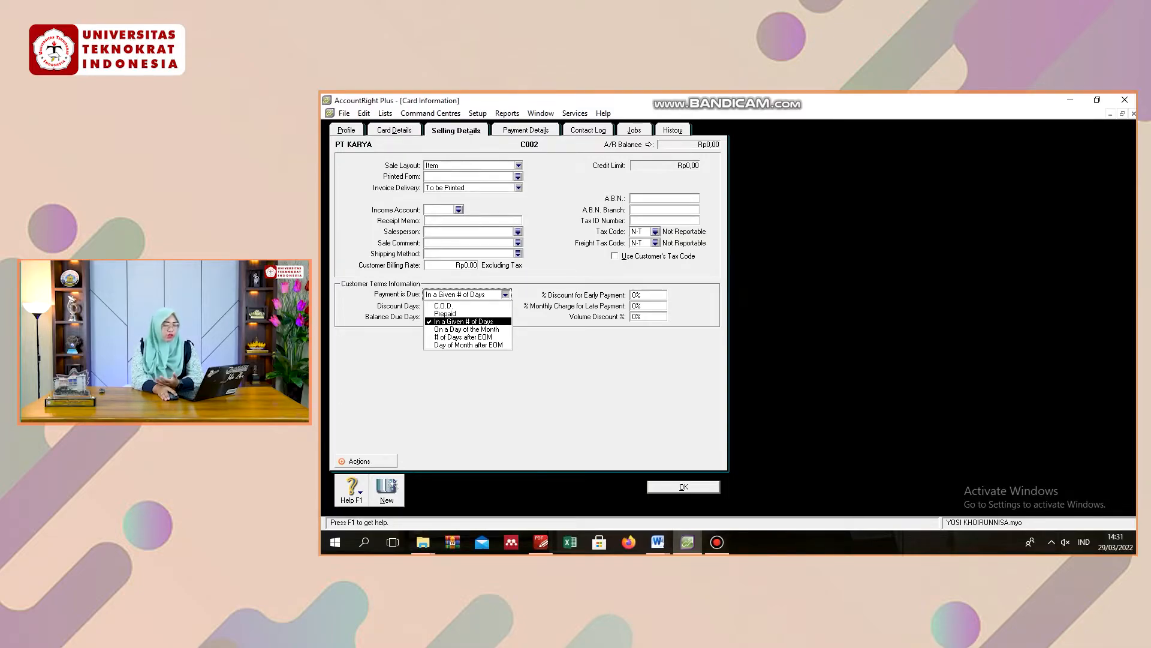
click(468, 321)
key(Tab)
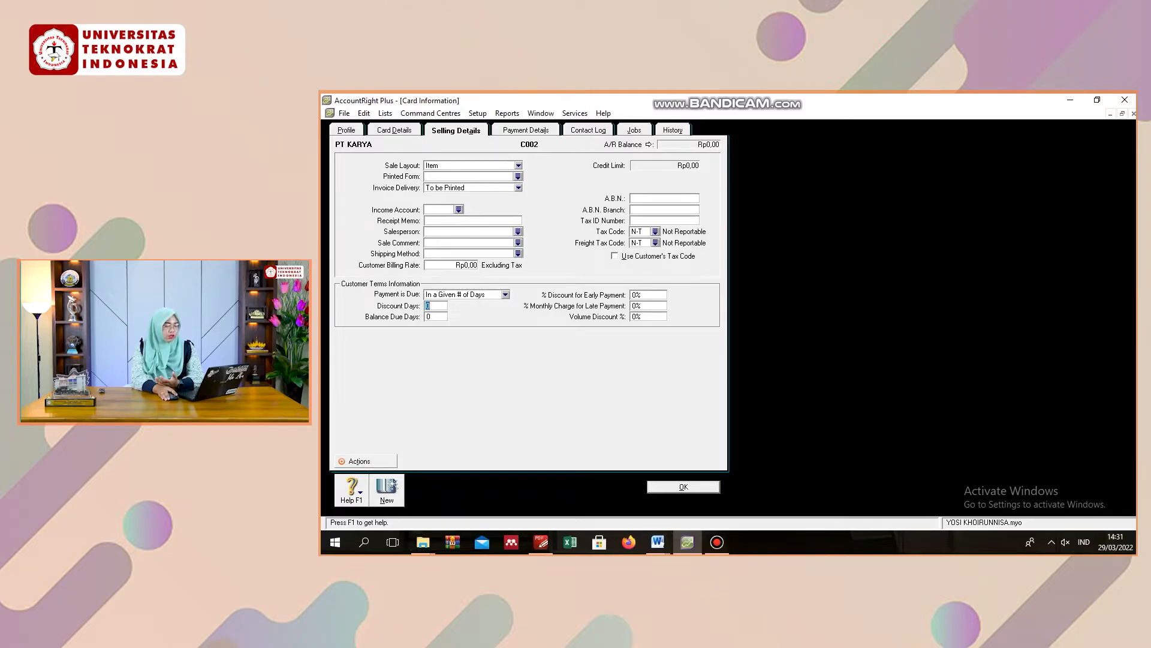
- Recheck PT KARYA's terms in Word and set its discount days to 10 and balance due days to 30
mouse_move(658, 542)
click(594, 486)
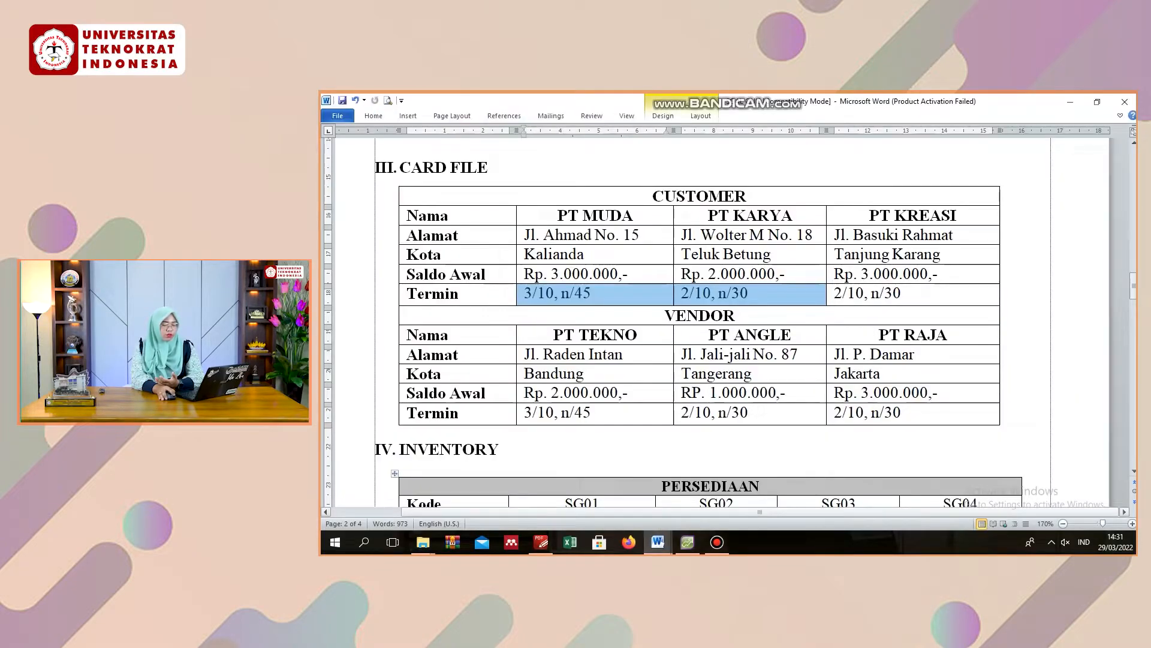
click(660, 544)
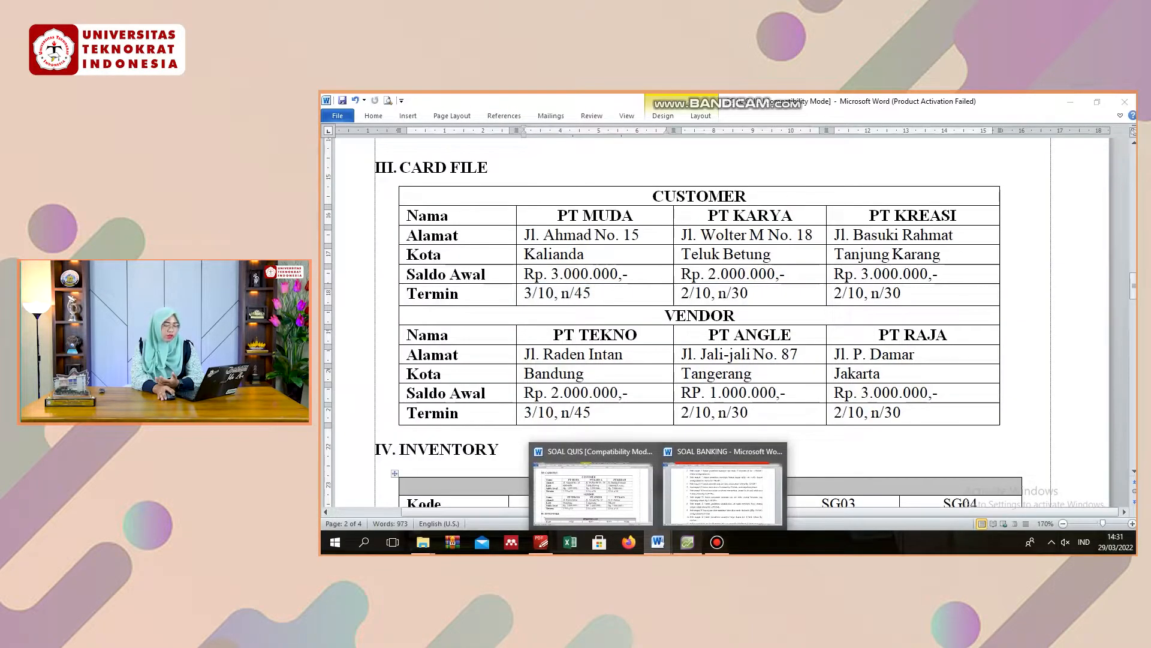
click(687, 543)
text(2)
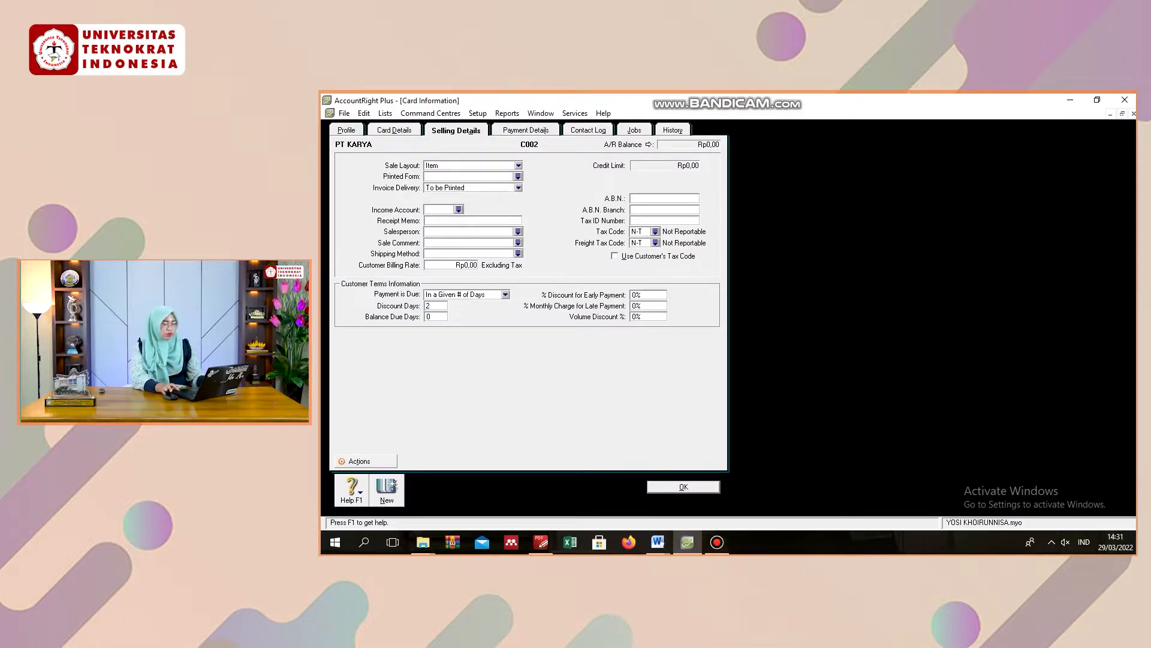
key(BackSpace)
text(10)
key(Tab)
text(30)
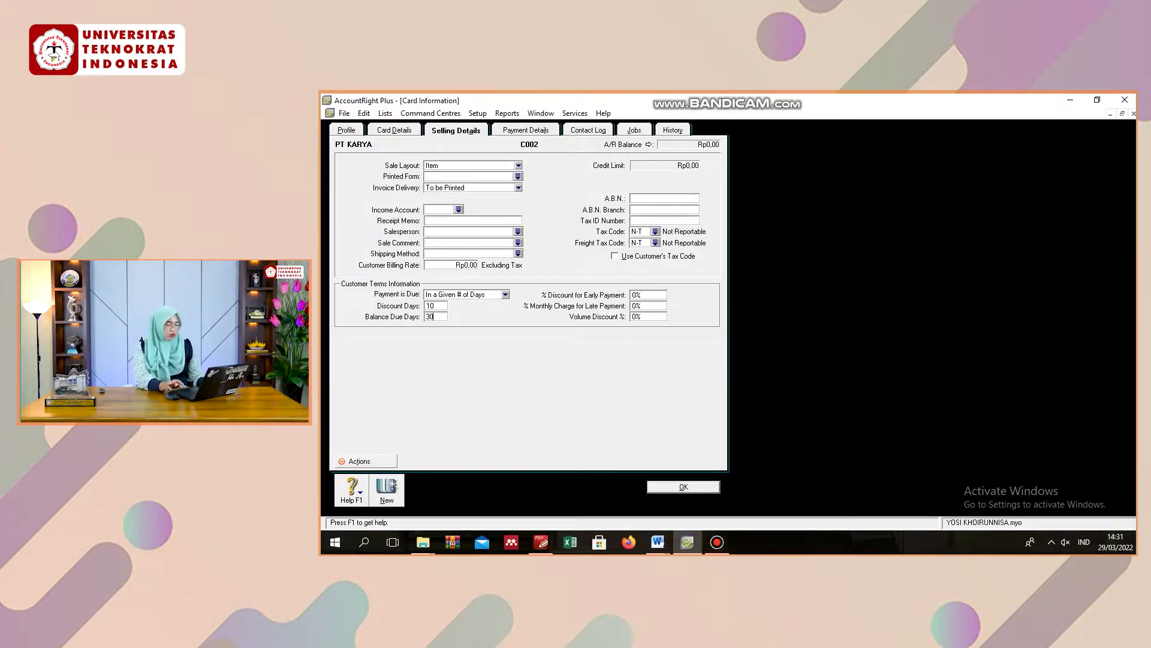
- Set PT KARYA's discount for early payment to 2% and save the card
key(Tab)
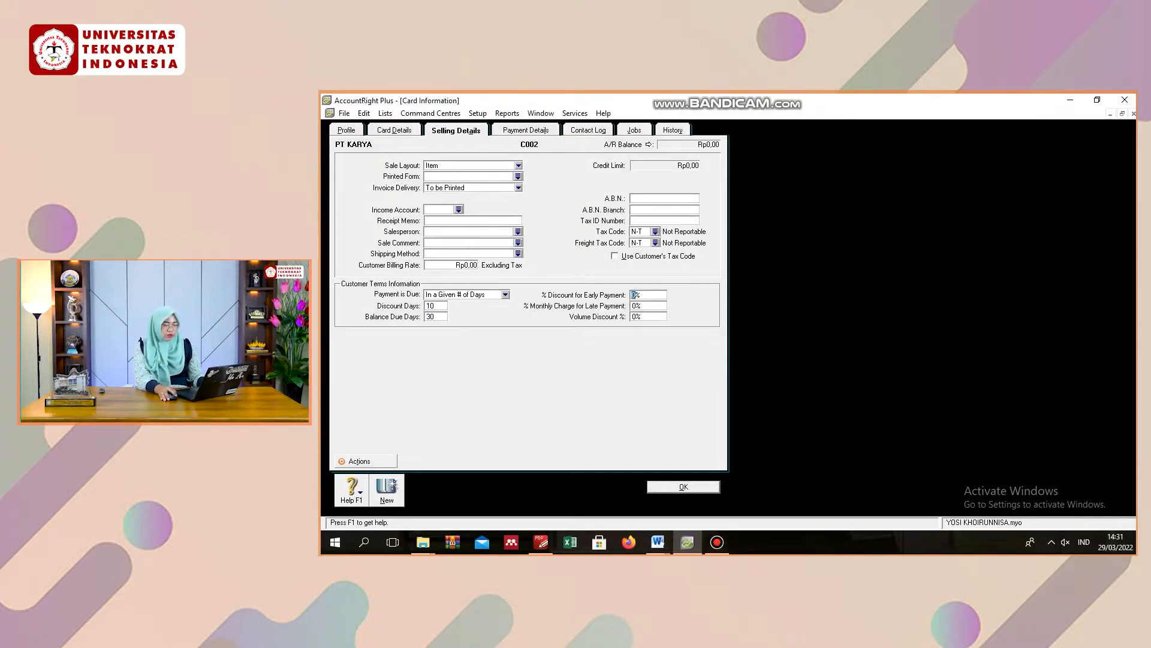
text(2)
key(Return)
- Open PT KREASI's selling details and look up its payment terms in the Word customer table
key(Down)
key(Return)
click(455, 130)
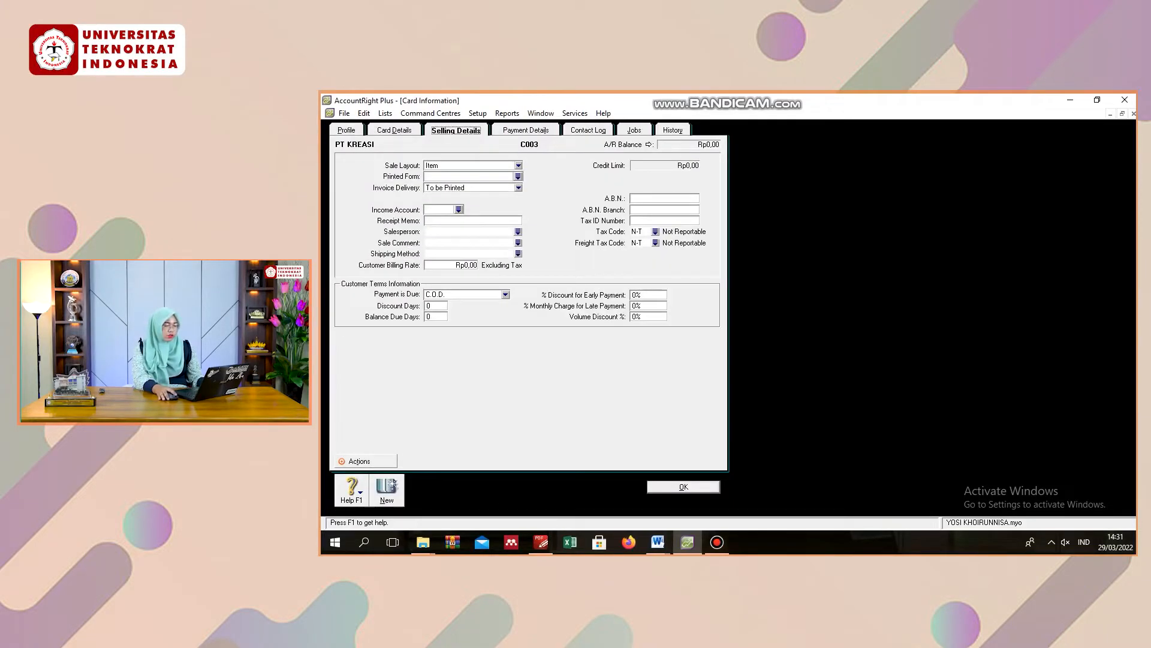
mouse_move(657, 542)
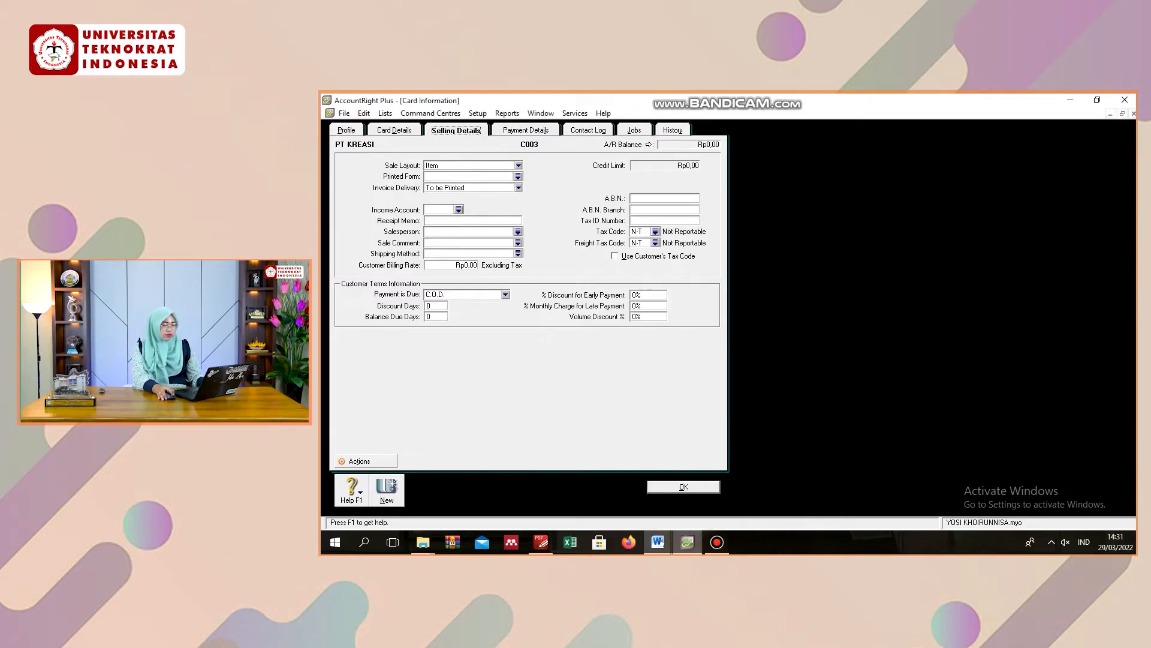
click(593, 489)
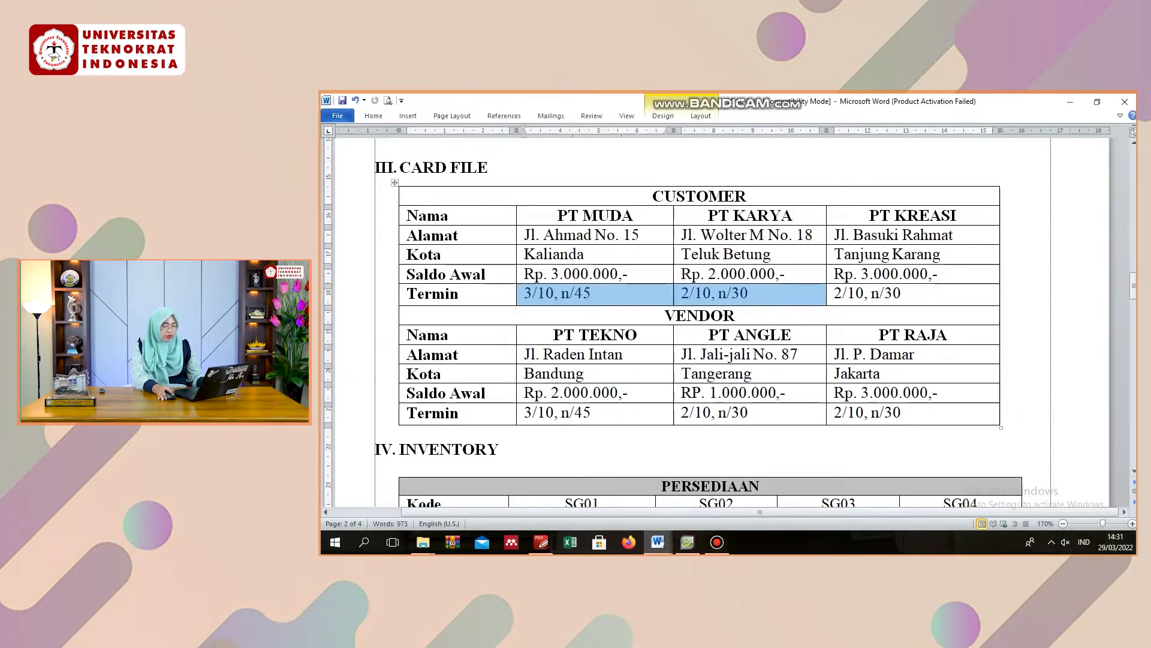
click(900, 293)
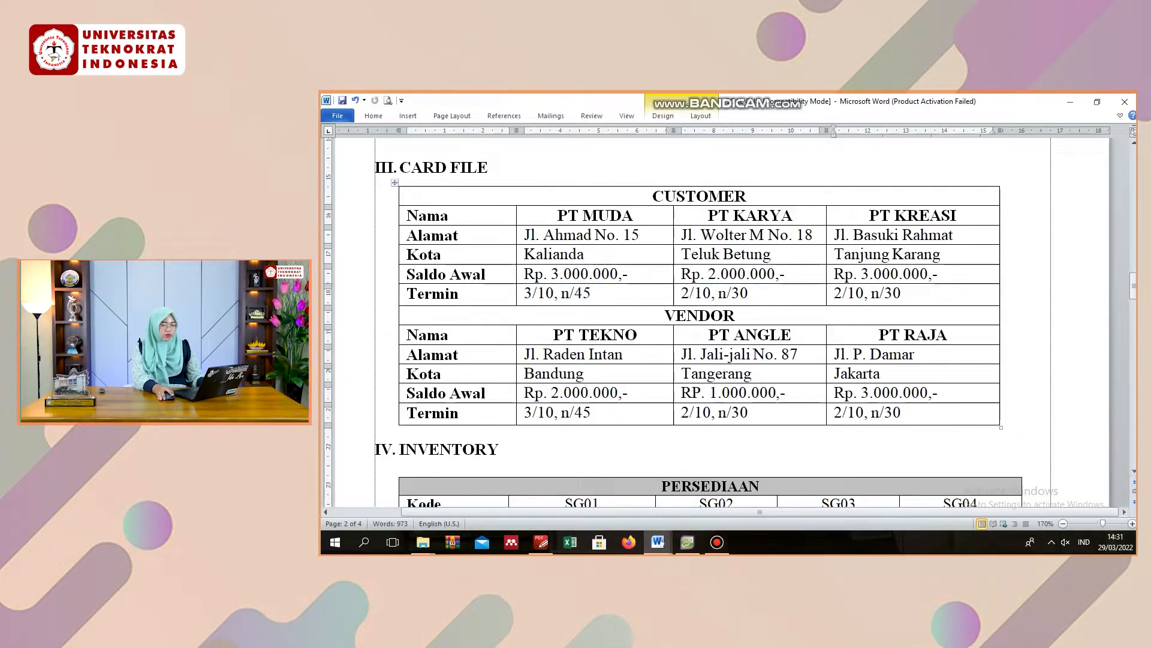
drag(901, 293, 749, 293)
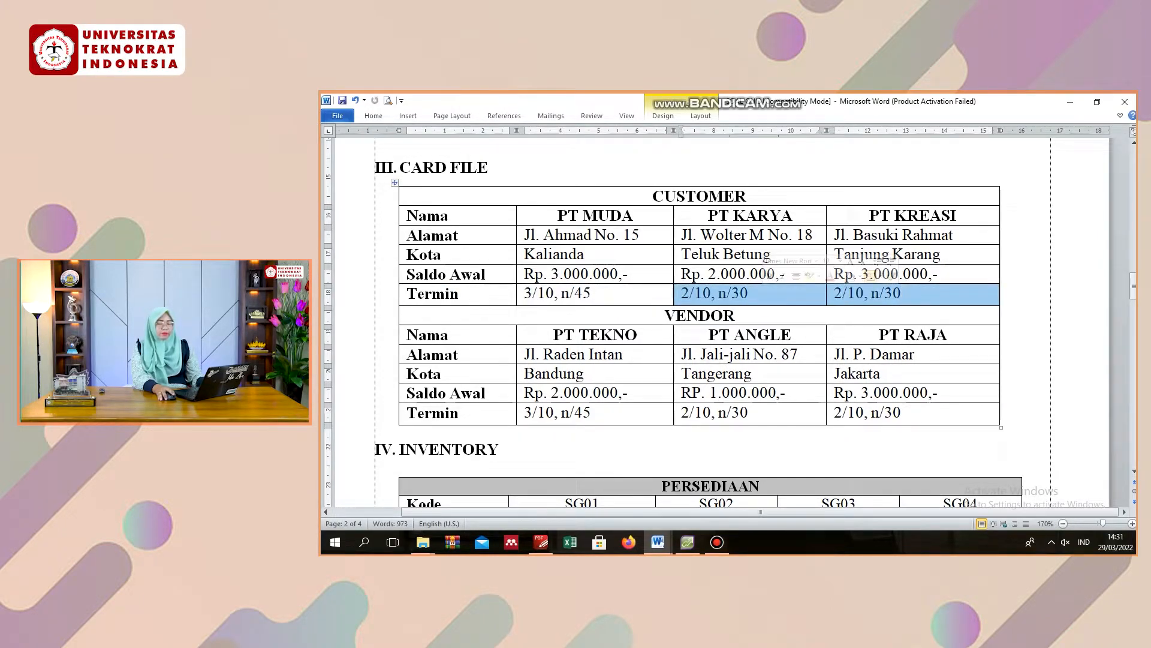
key(alt+Tab)
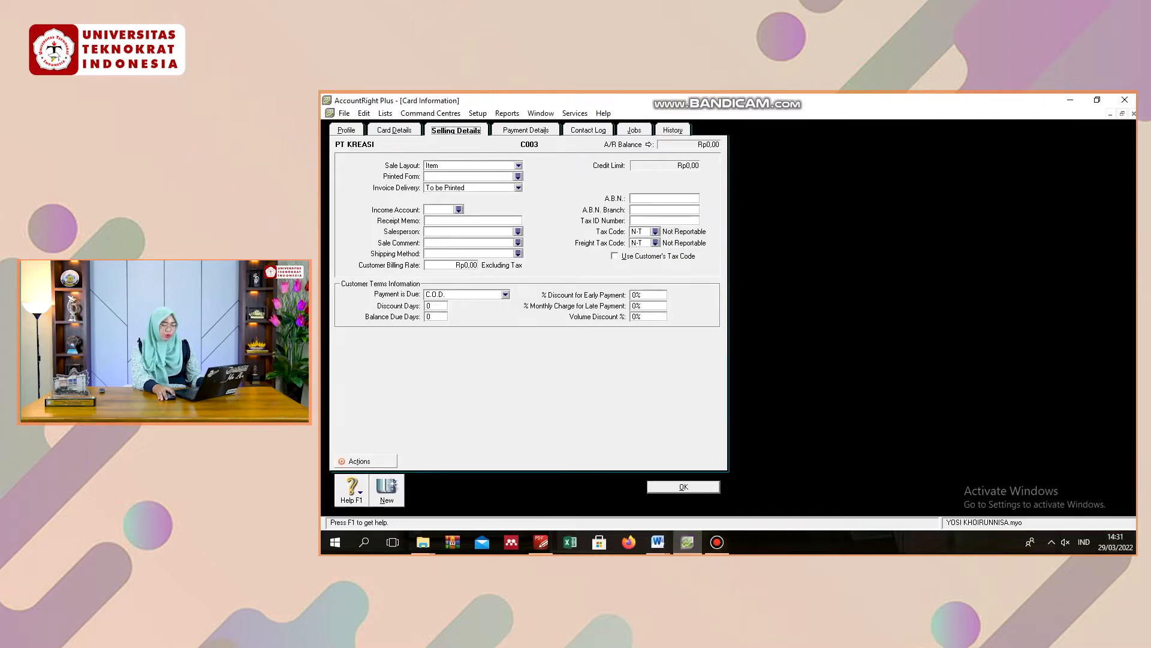
- Set PT KREASI's payment due to In a Given # of Days, with 10 discount days and 30 balance due days
click(506, 294)
click(455, 320)
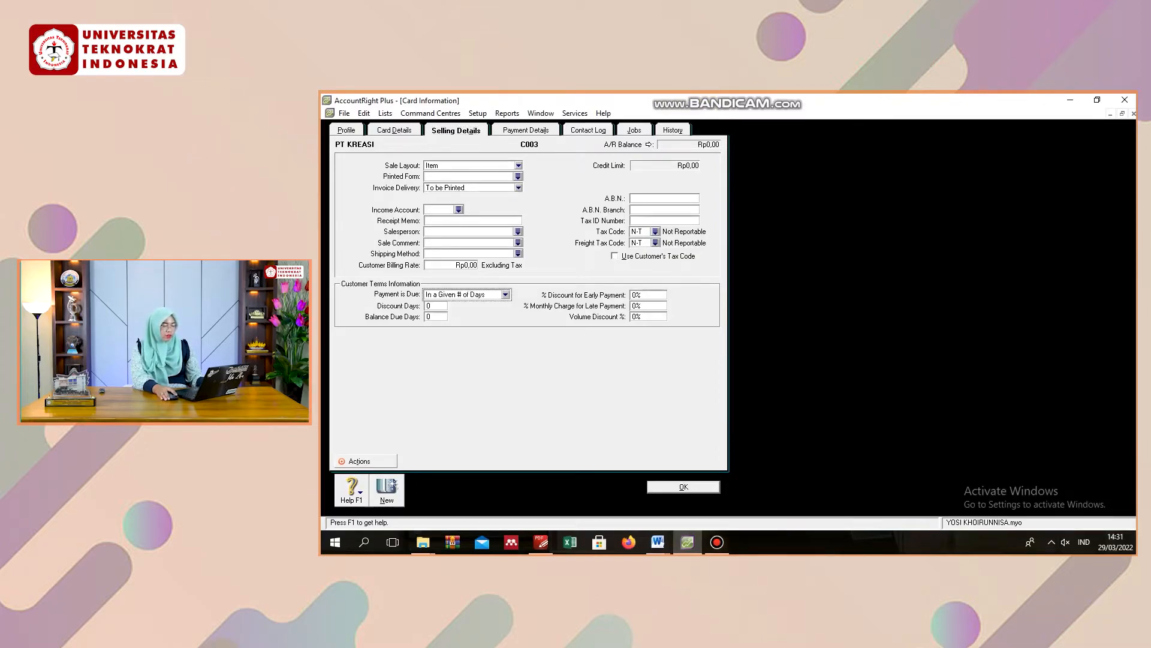
click(436, 306)
text(10)
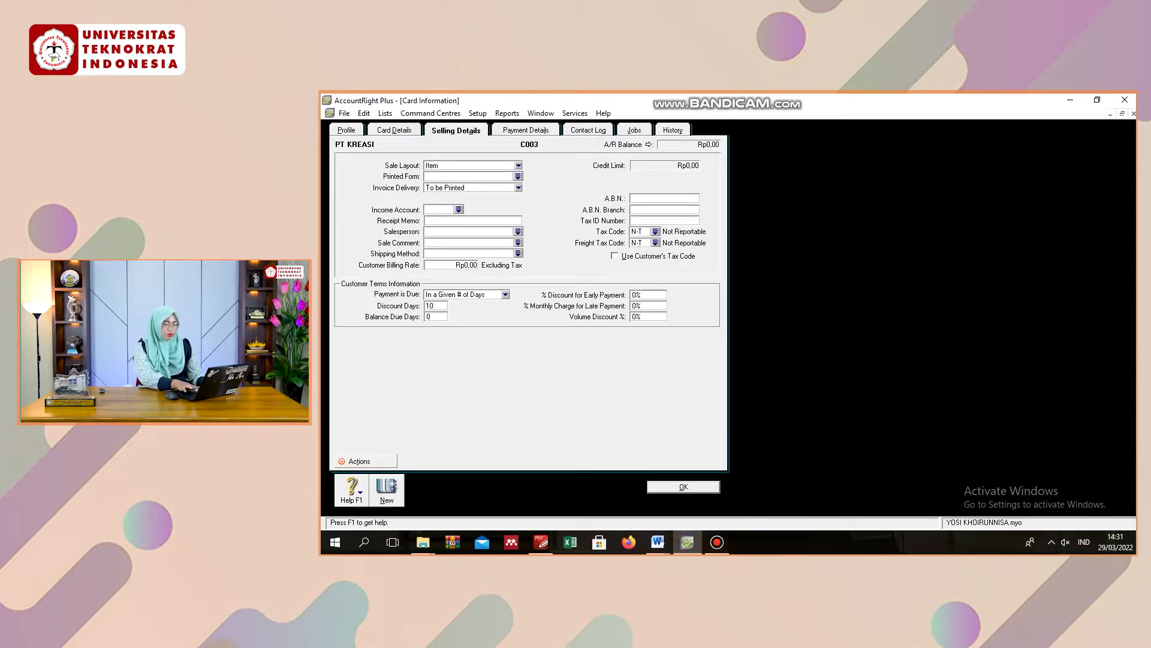
key(Tab)
text(3)
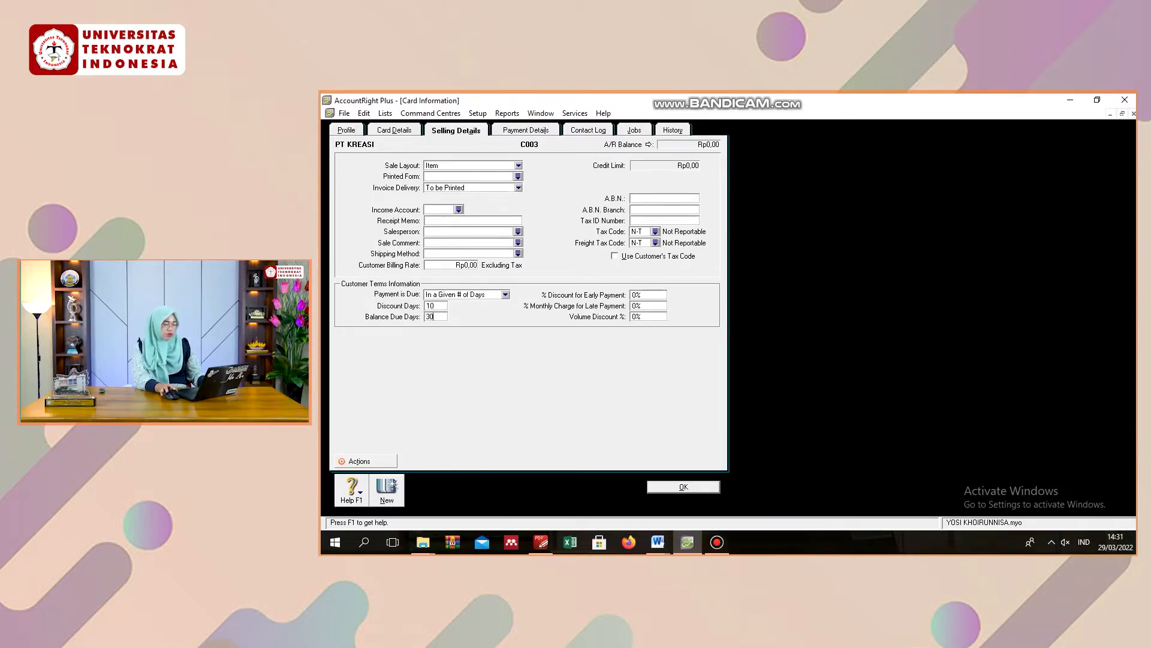
- Set PT KREASI's discount for early payment to 2%, recheck the terms in Word, and save the card
key(Tab)
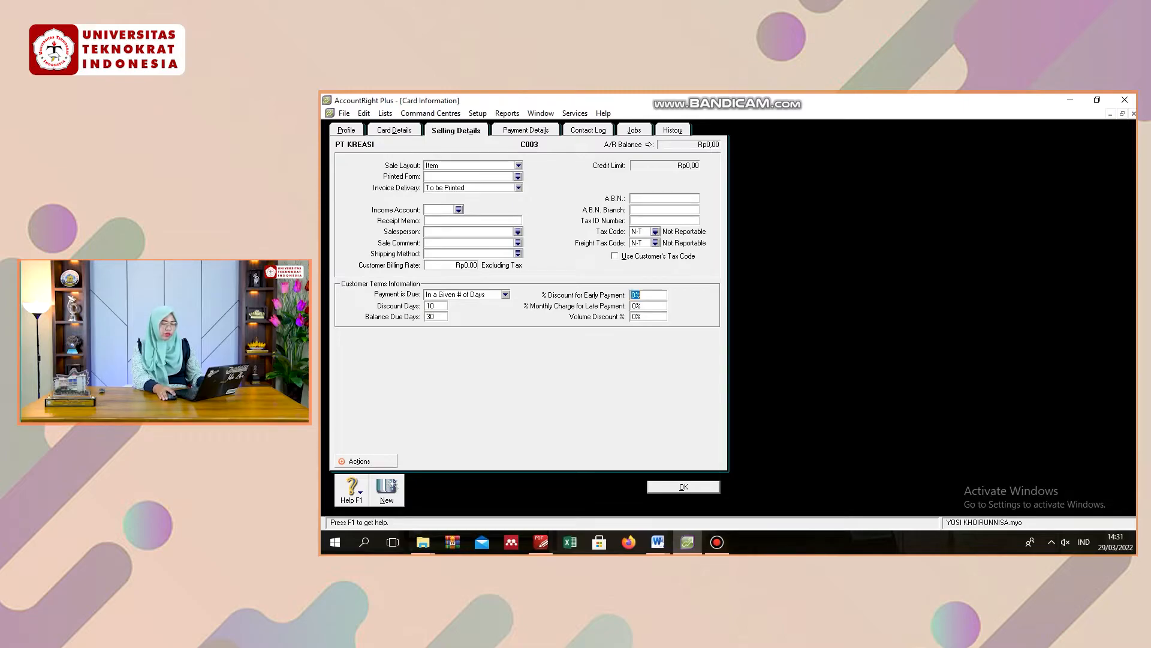
text(2)
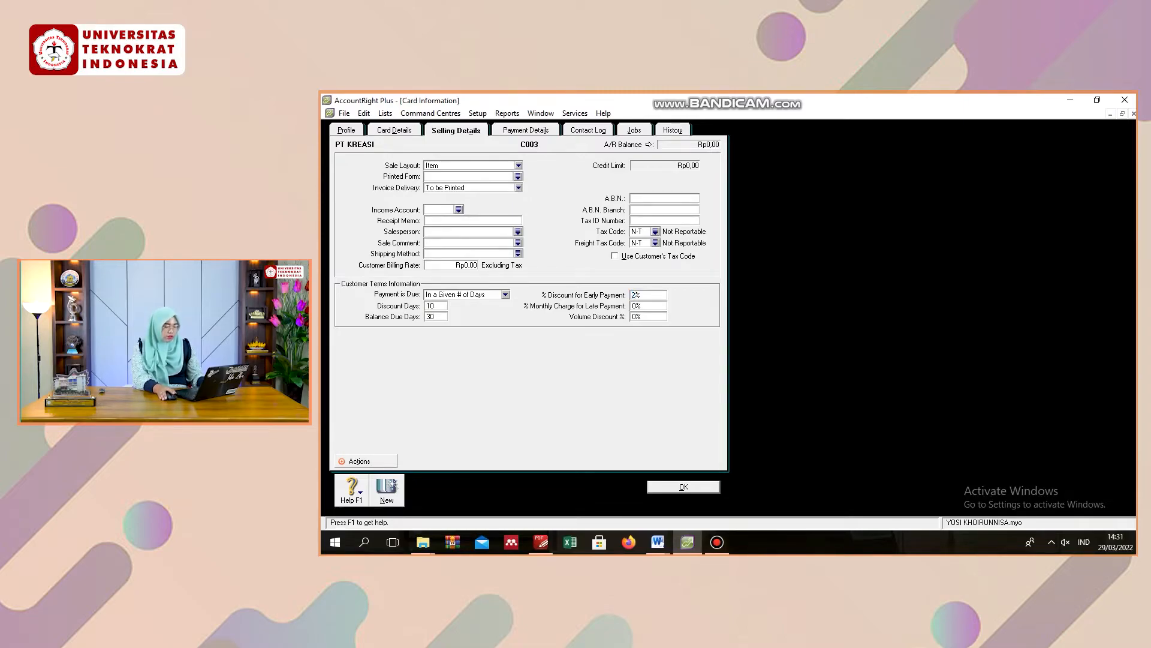
mouse_move(658, 542)
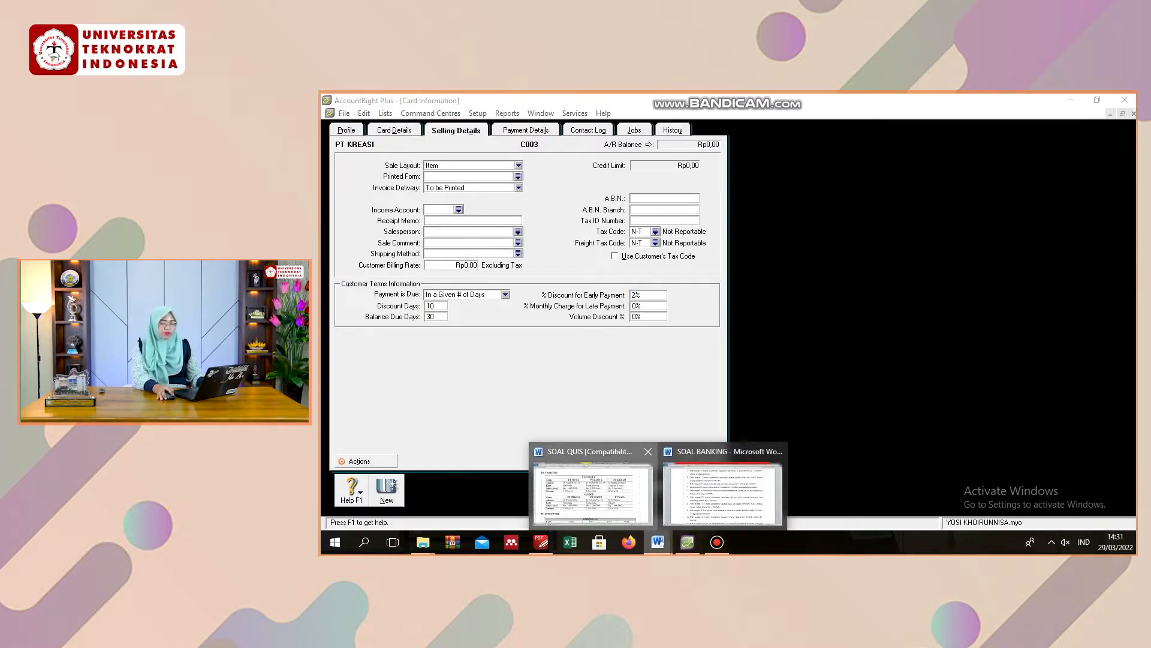
click(594, 483)
click(688, 542)
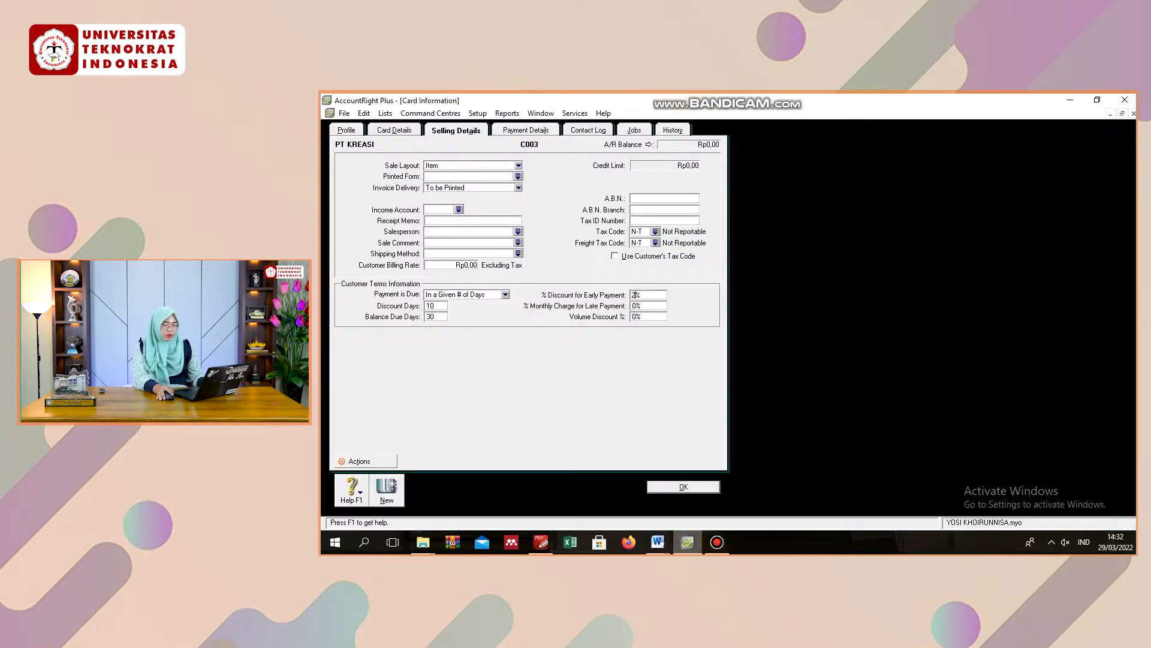
key(Return)
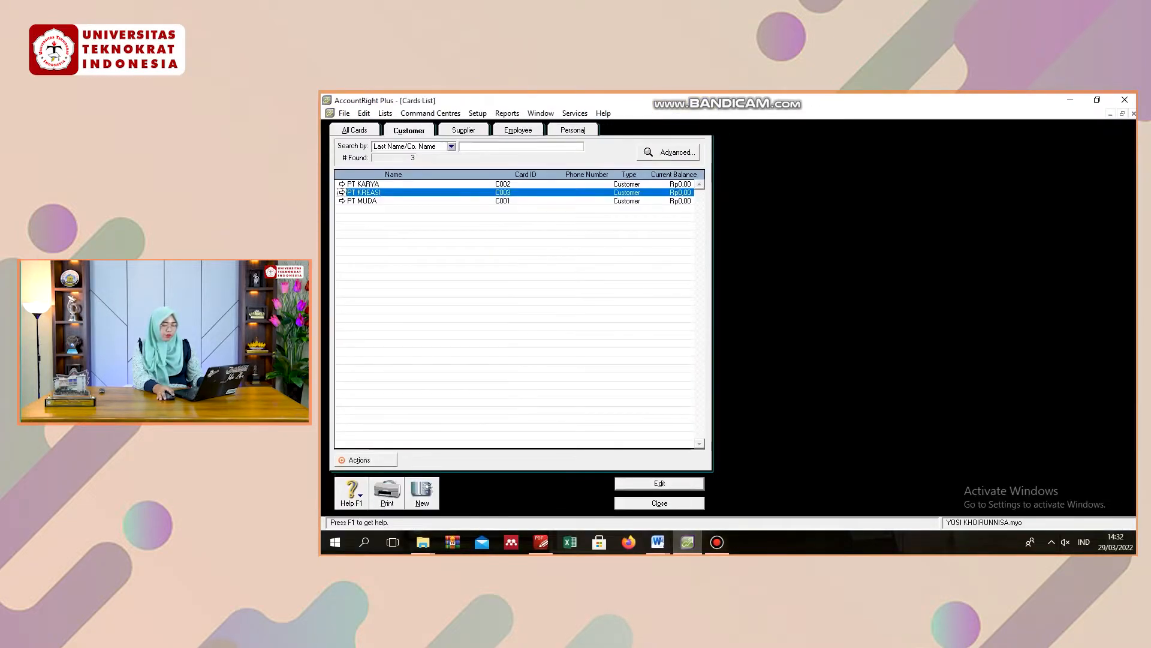
- Open supplier PT ANGEL's card and review its card type and buying details
key(ctrl+Tab)
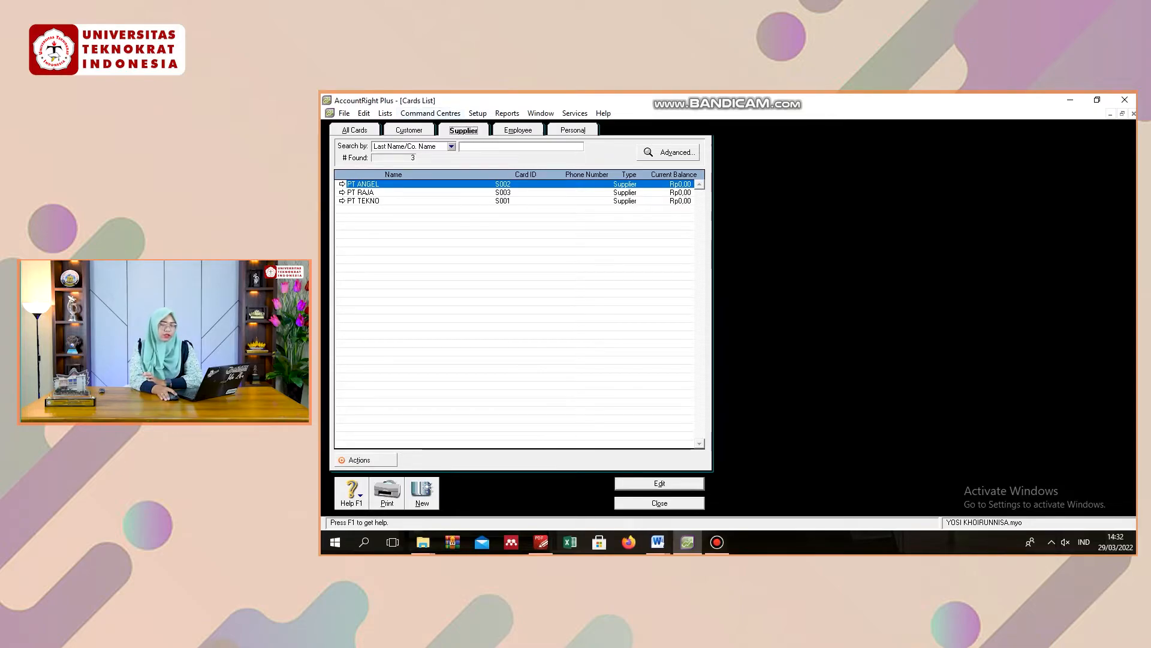
click(342, 184)
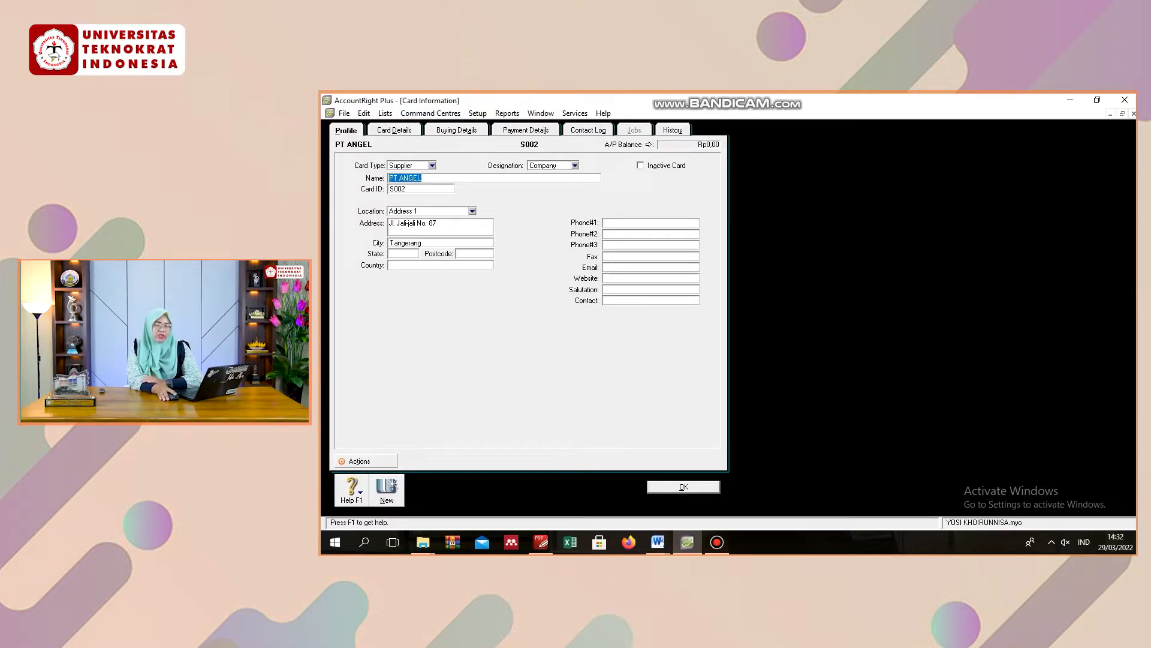
click(432, 165)
click(410, 184)
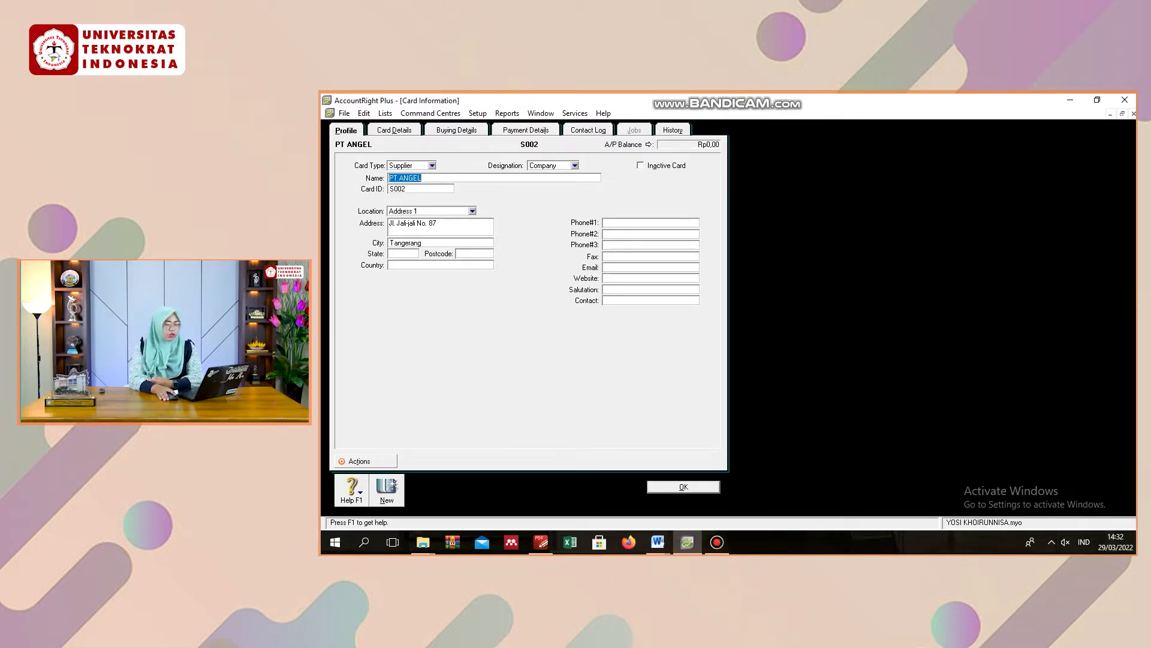
click(457, 130)
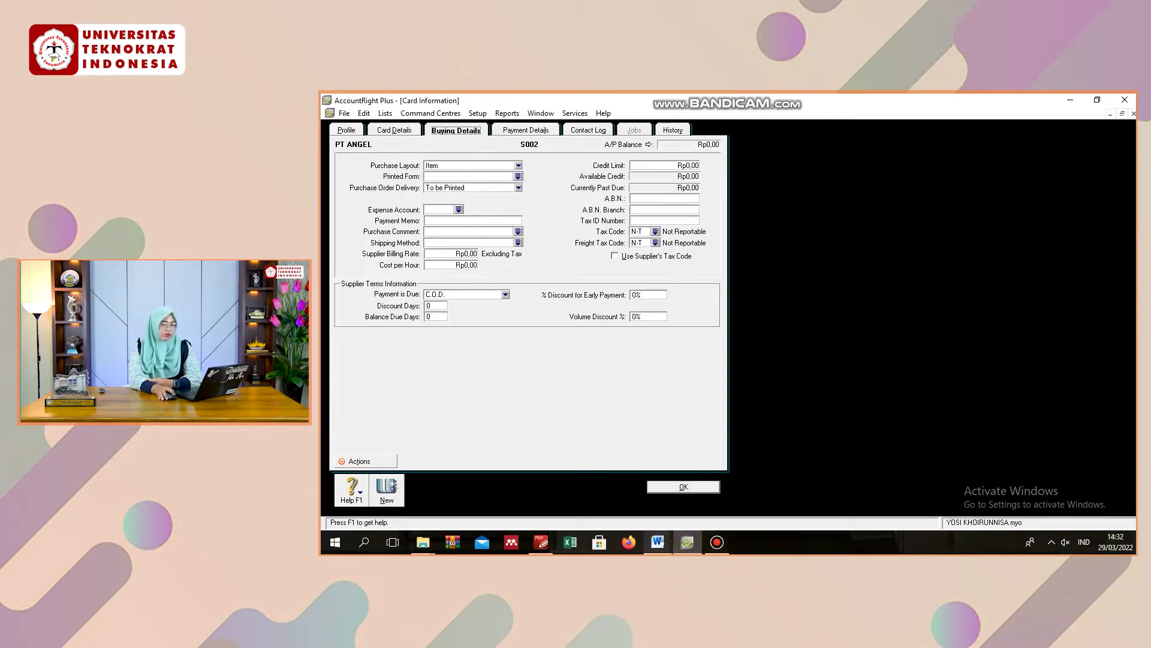
click(346, 130)
- Look up PT ANGLE's payment terms in the vendor section of the Word table
click(658, 542)
click(592, 489)
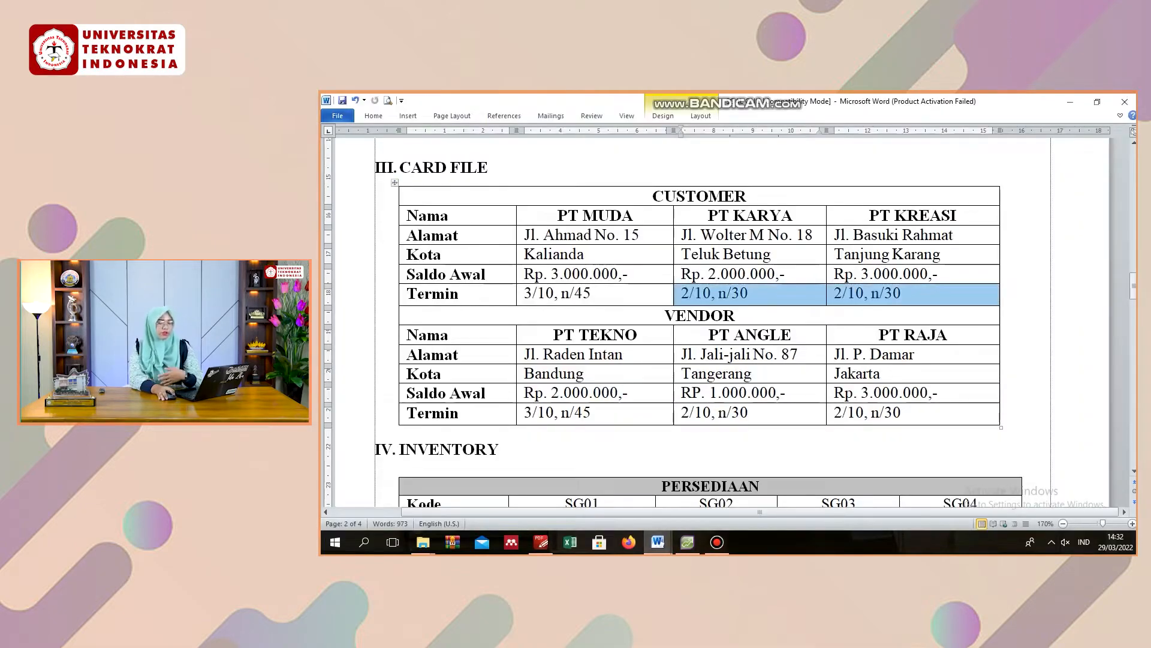
click(678, 414)
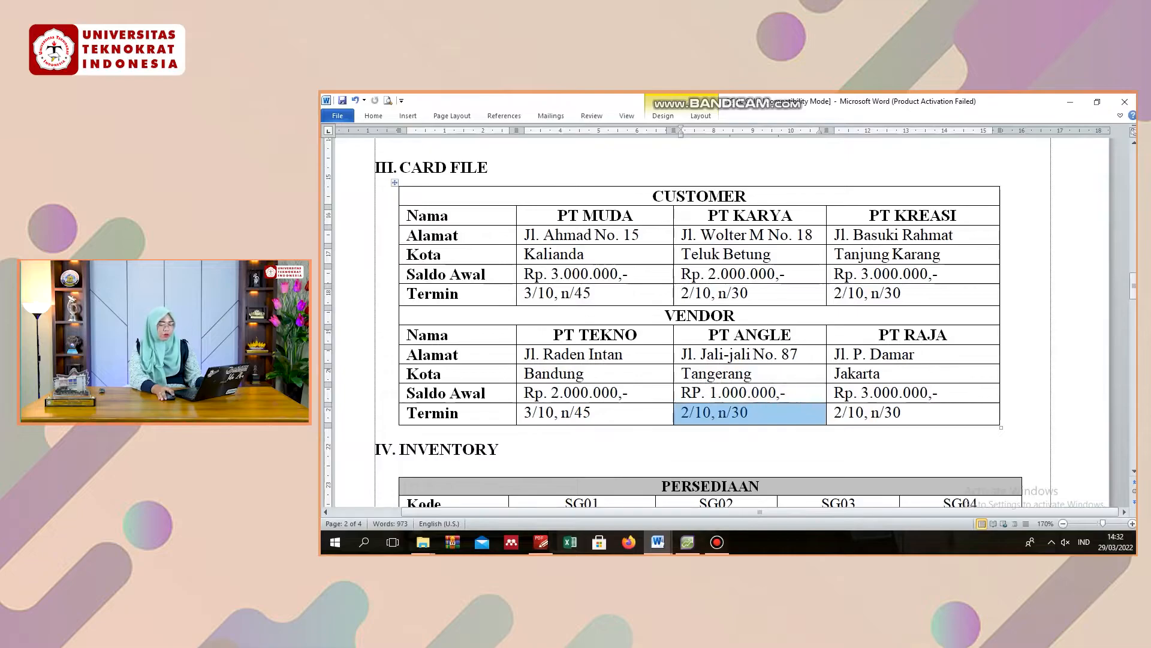
- In AccountRight, set PT ANGEL's payment due to In a Given # of Days, with 10 discount days and 30 balance due days
click(687, 542)
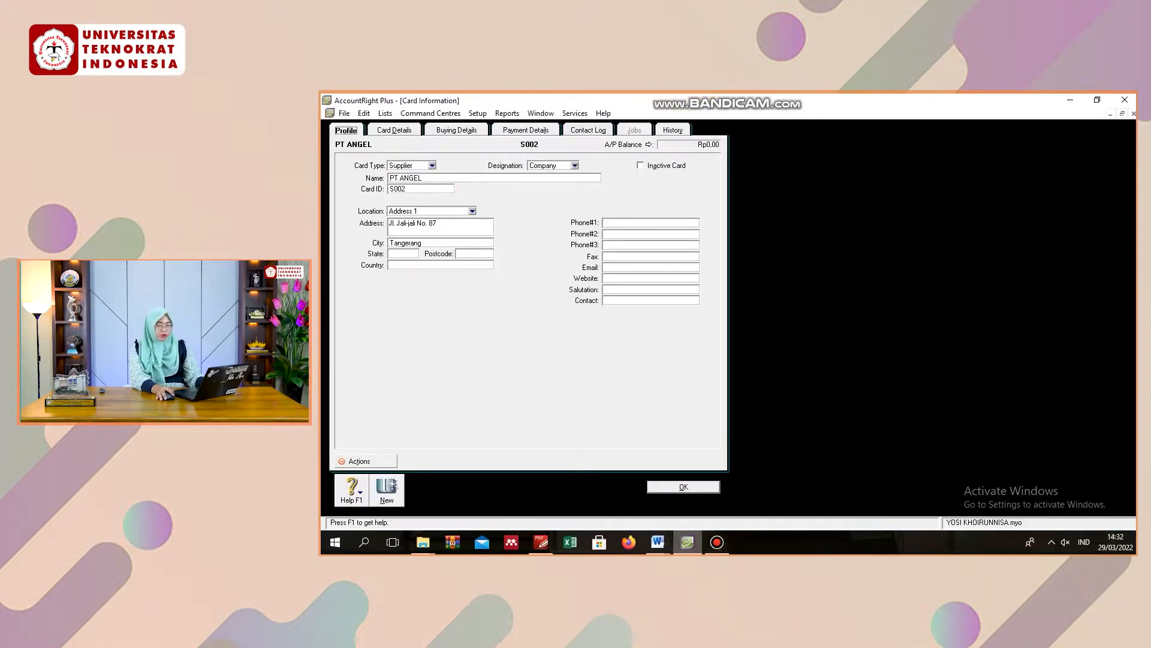
click(457, 130)
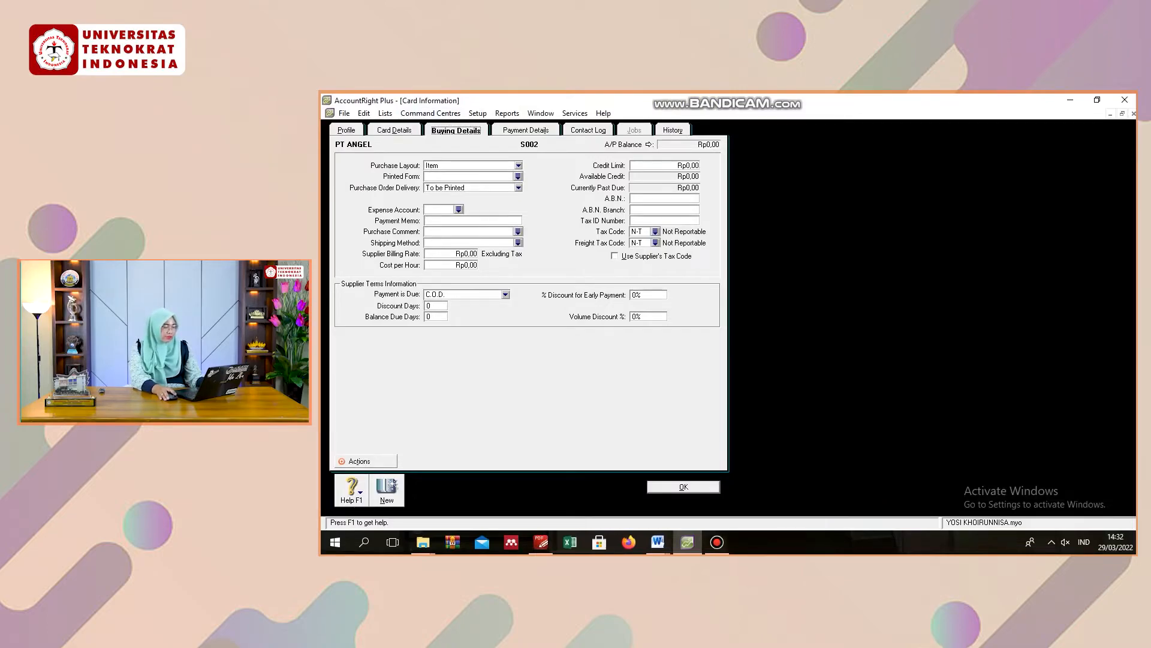
click(506, 294)
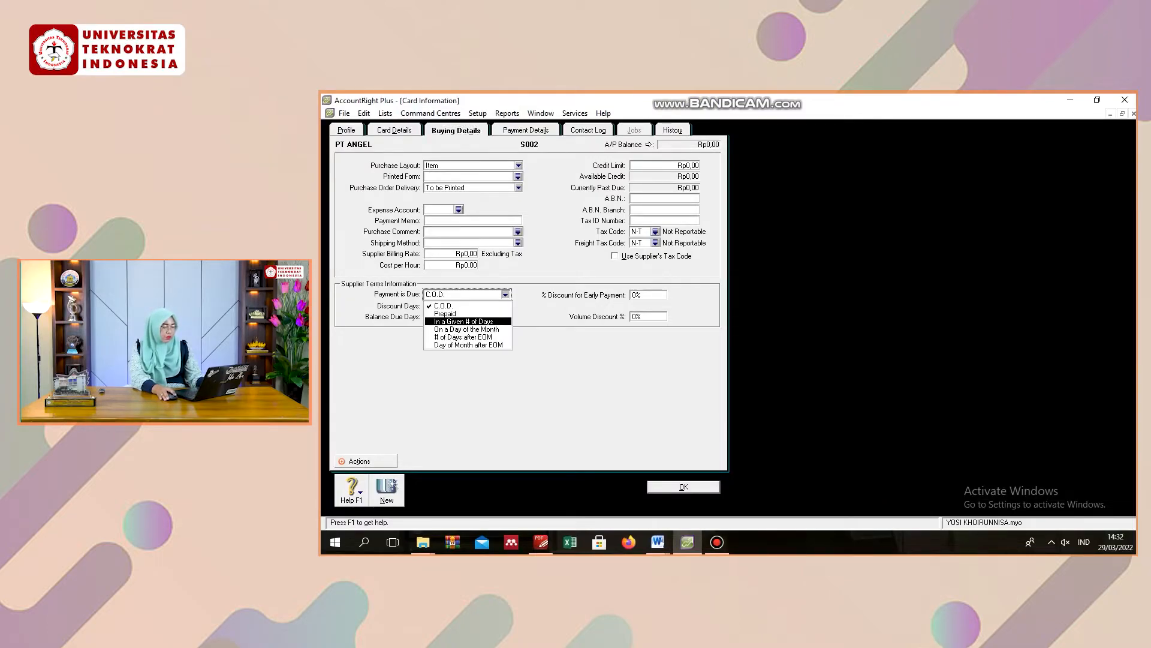
key(Return)
key(Tab)
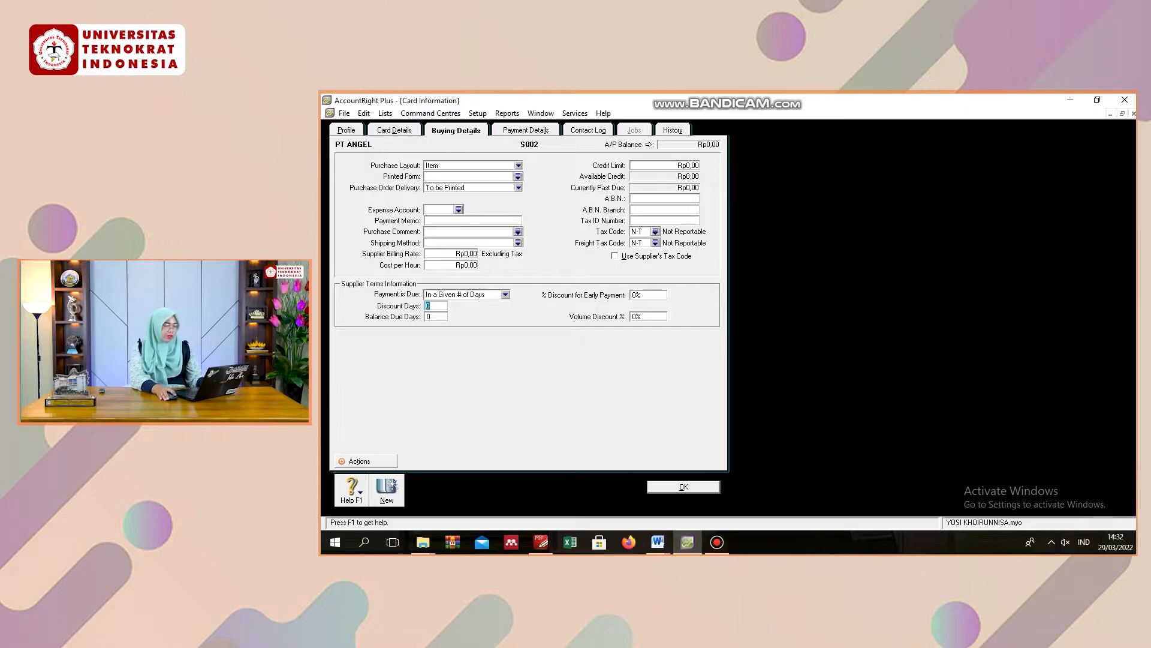
text(10)
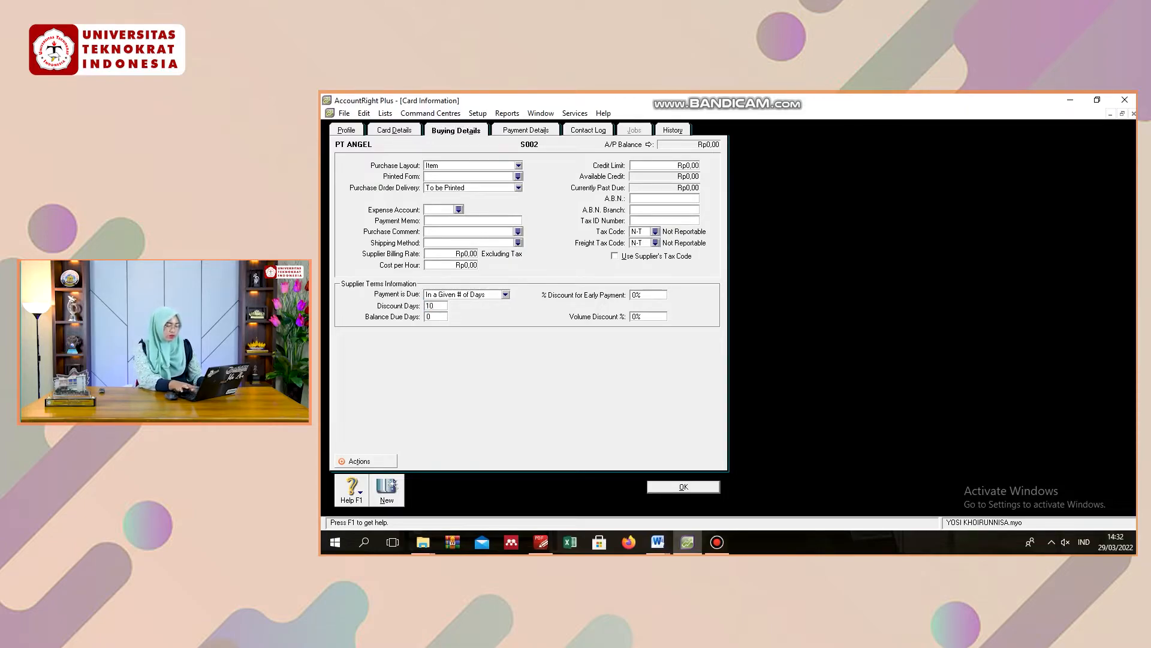
key(Tab)
text(30)
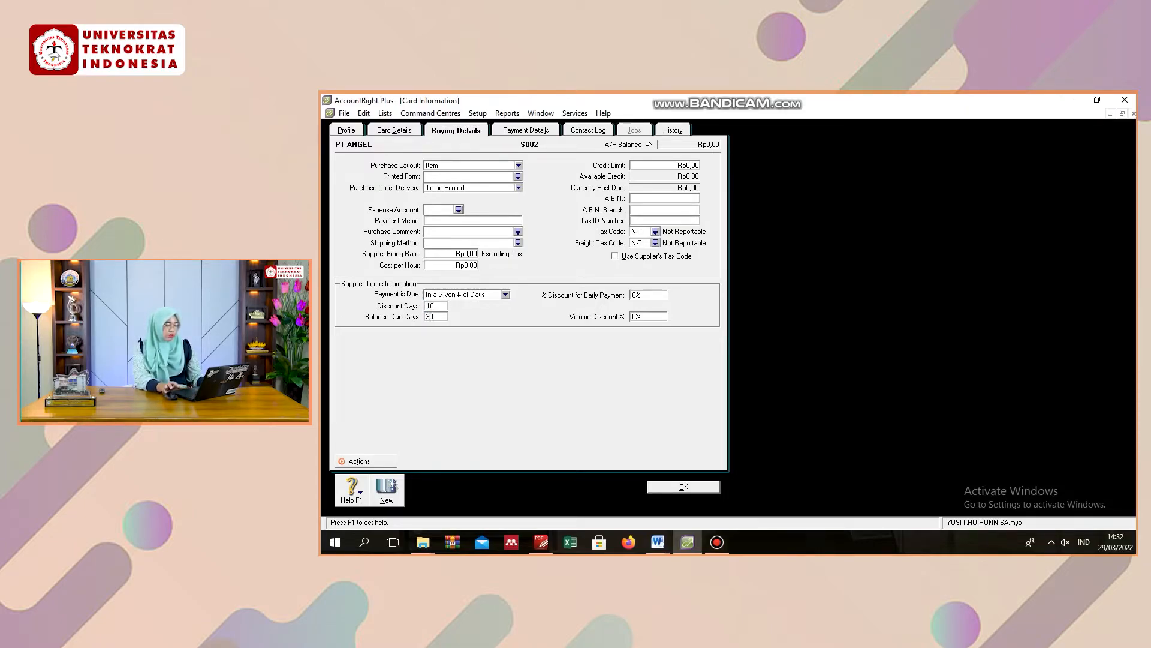
- Set PT ANGEL's discount for early payment to 2% and save the card
key(Tab)
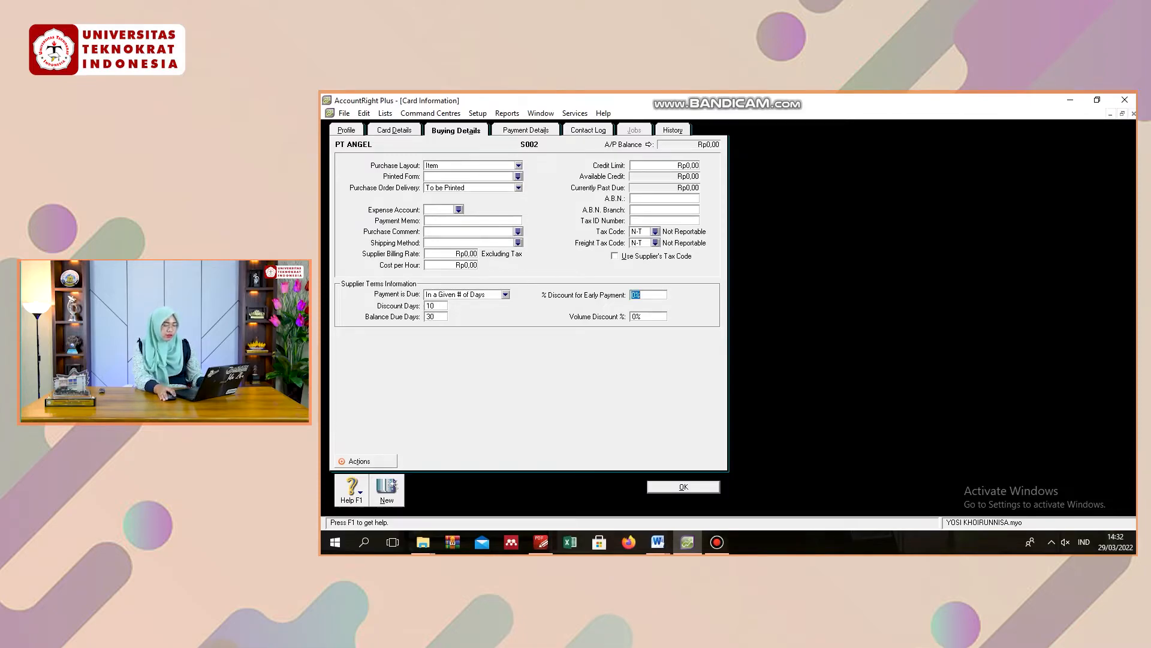
text(2)
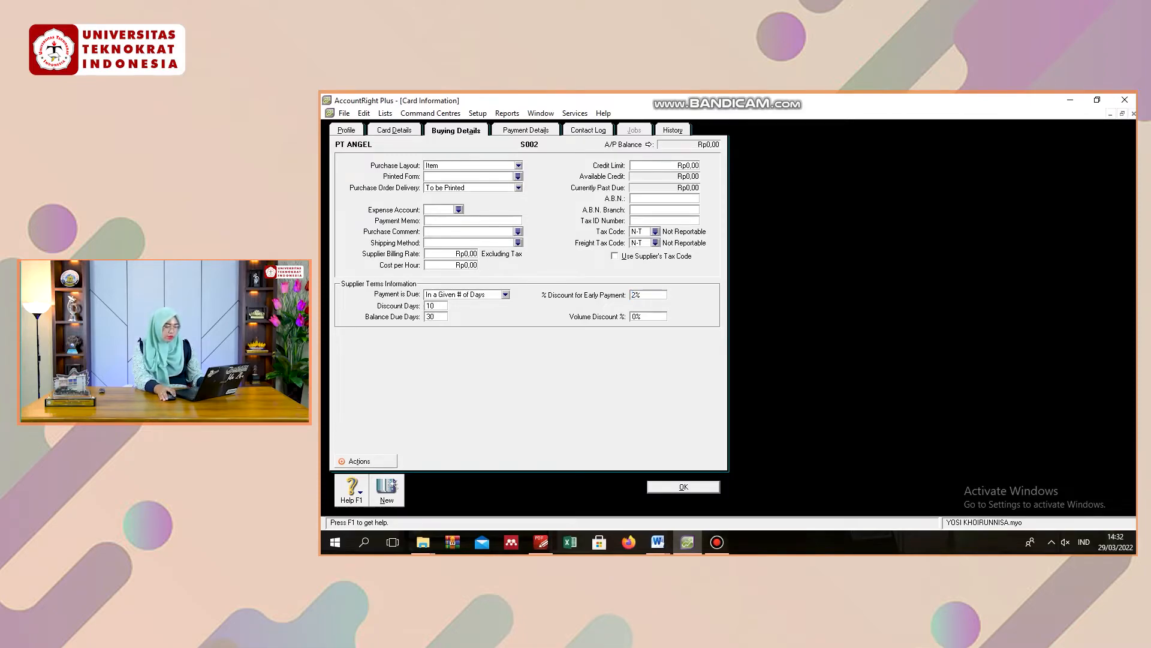
key(Return)
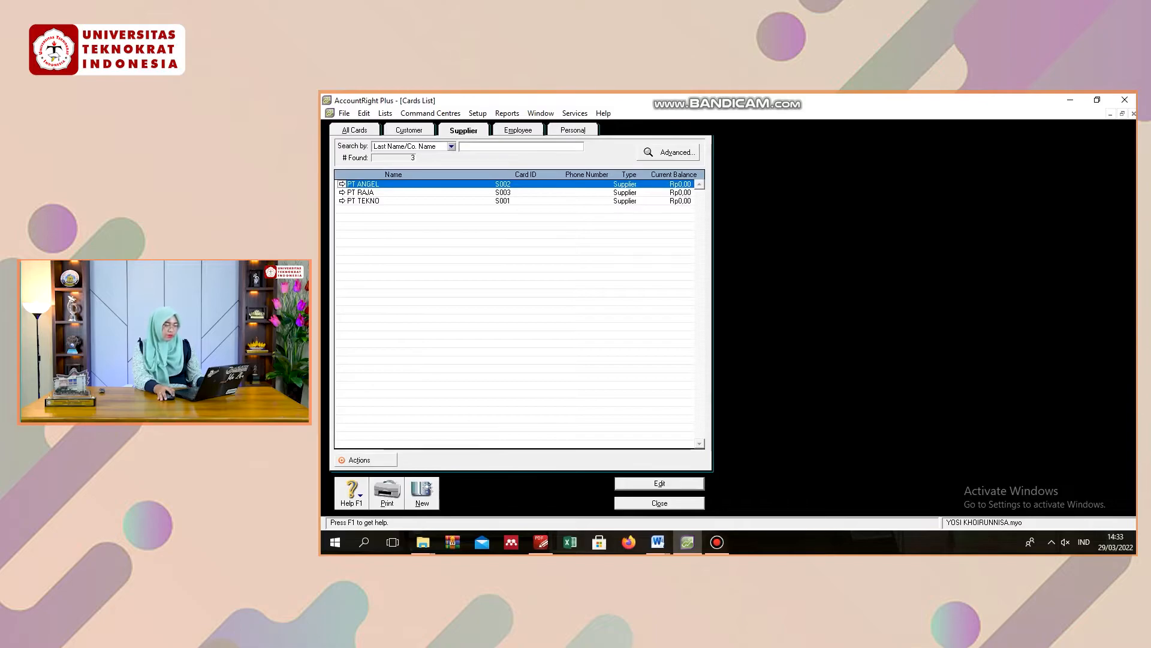
- Open supplier PT TEKNO's card and look up its payment terms in the vendor section of the Word table
double_click(364, 201)
click(658, 542)
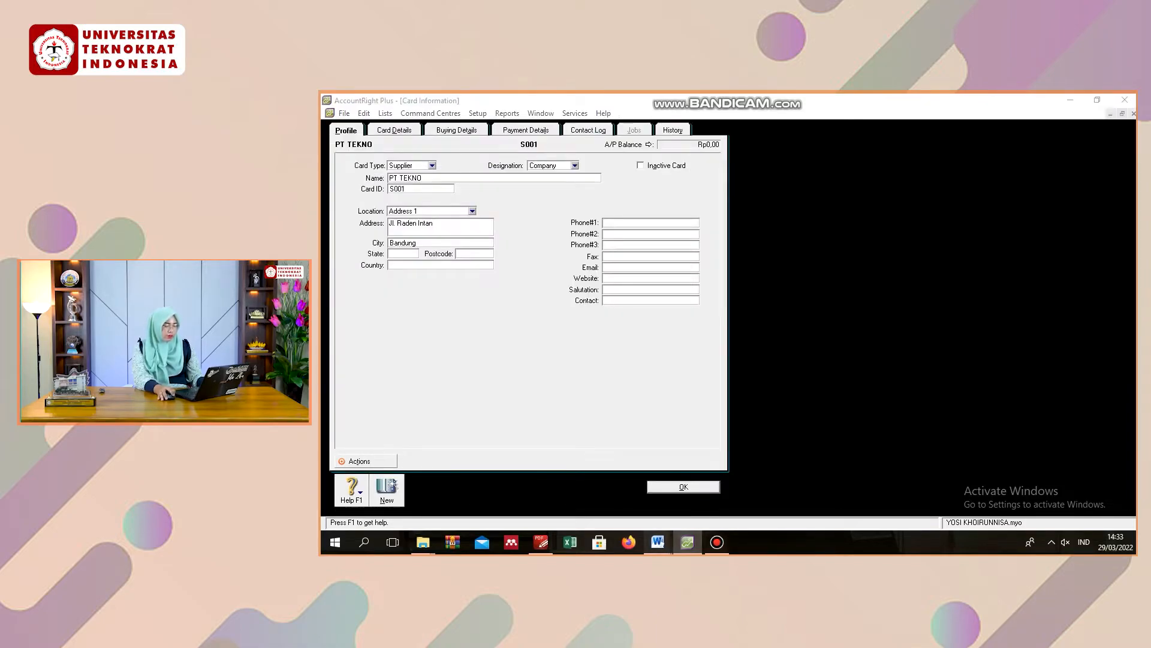
click(597, 480)
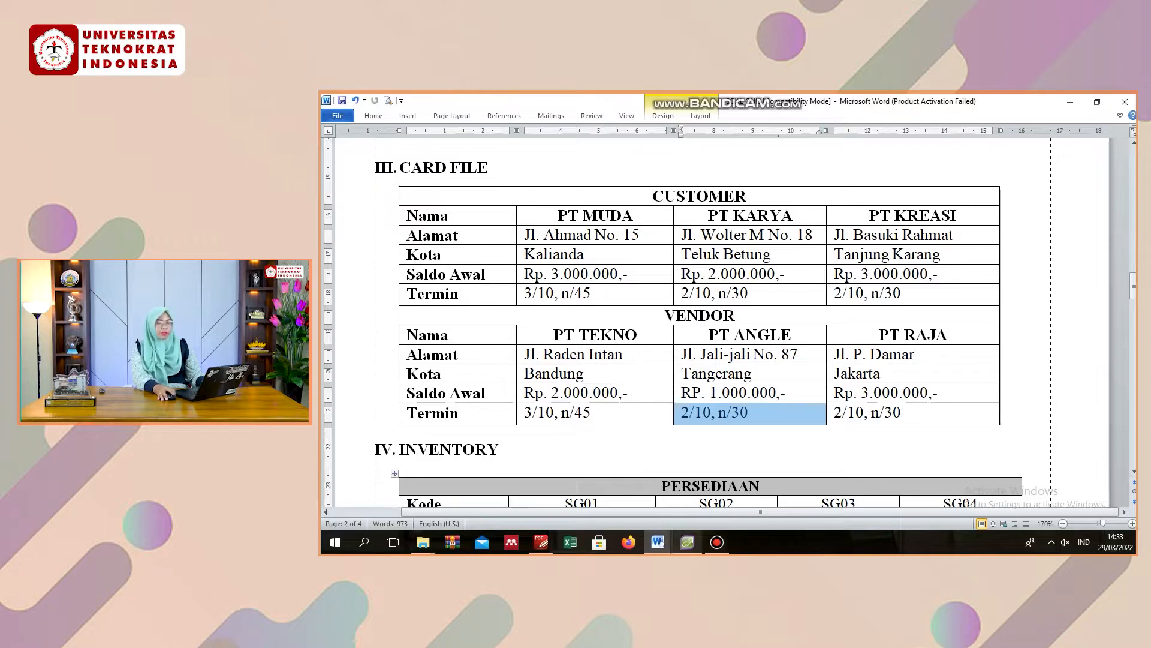
- Back in AccountRight, set PT TEKNO's payment due to # of Days after EOM, with 10 discount days and 45 balance due days
click(688, 542)
click(456, 131)
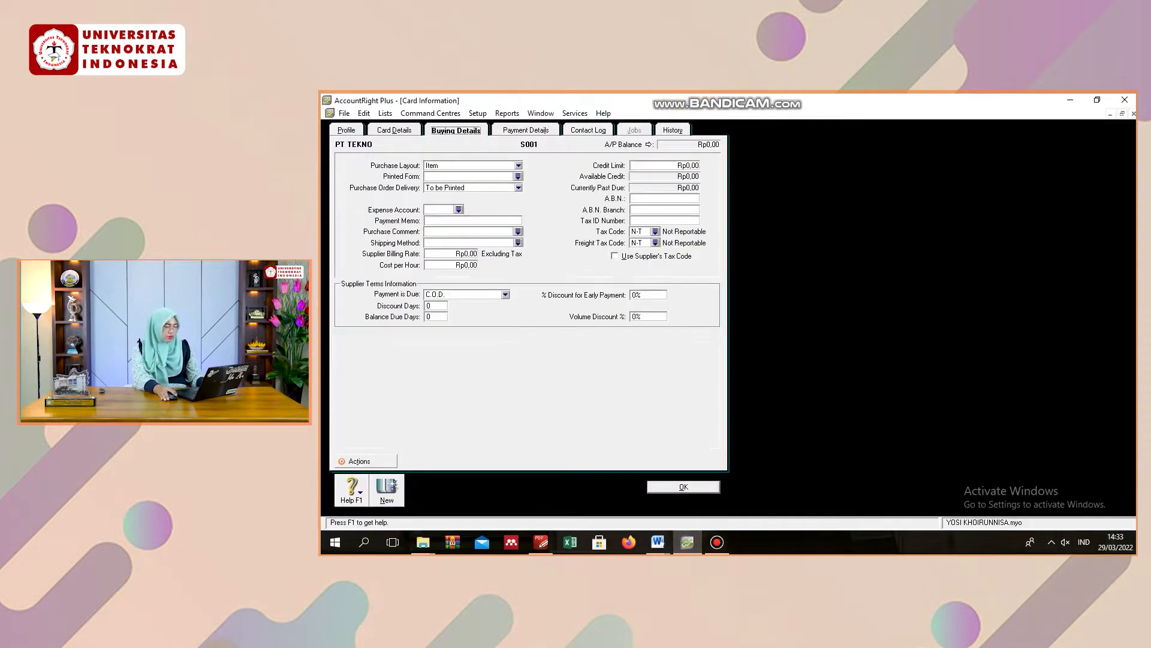
click(505, 294)
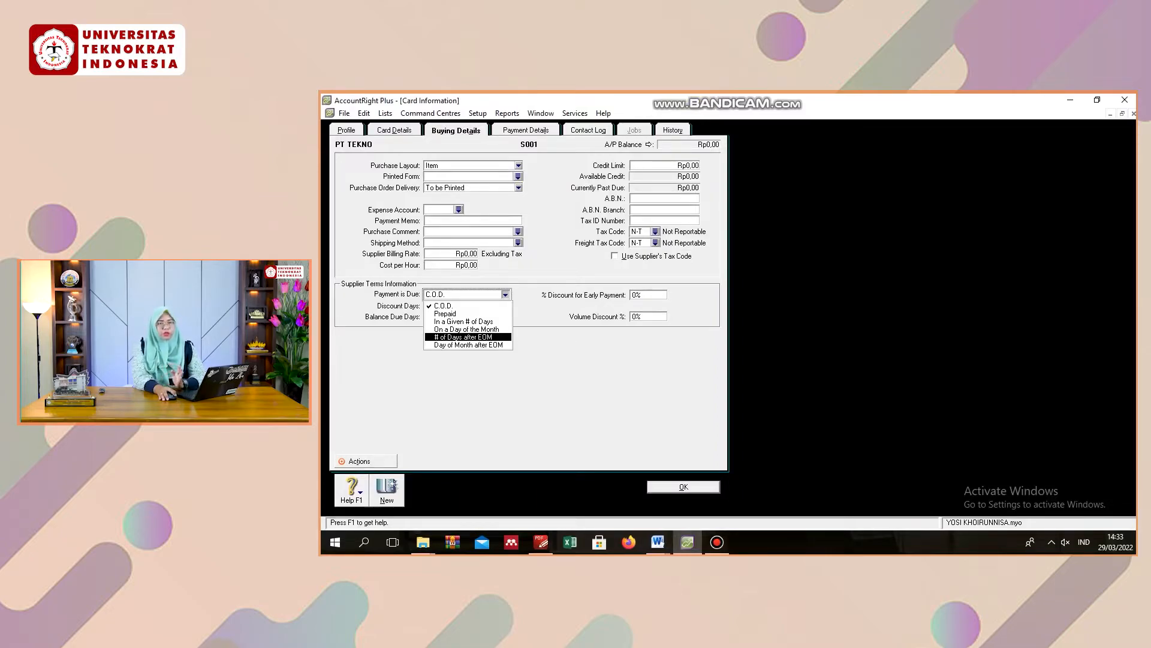
key(Return)
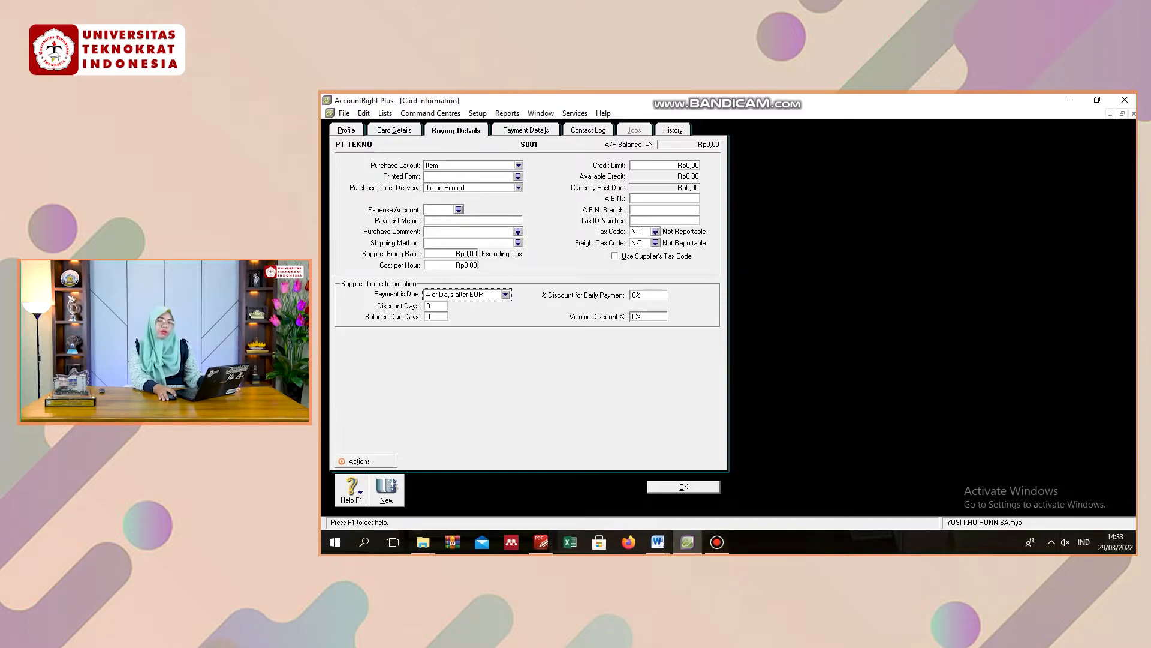
key(Tab)
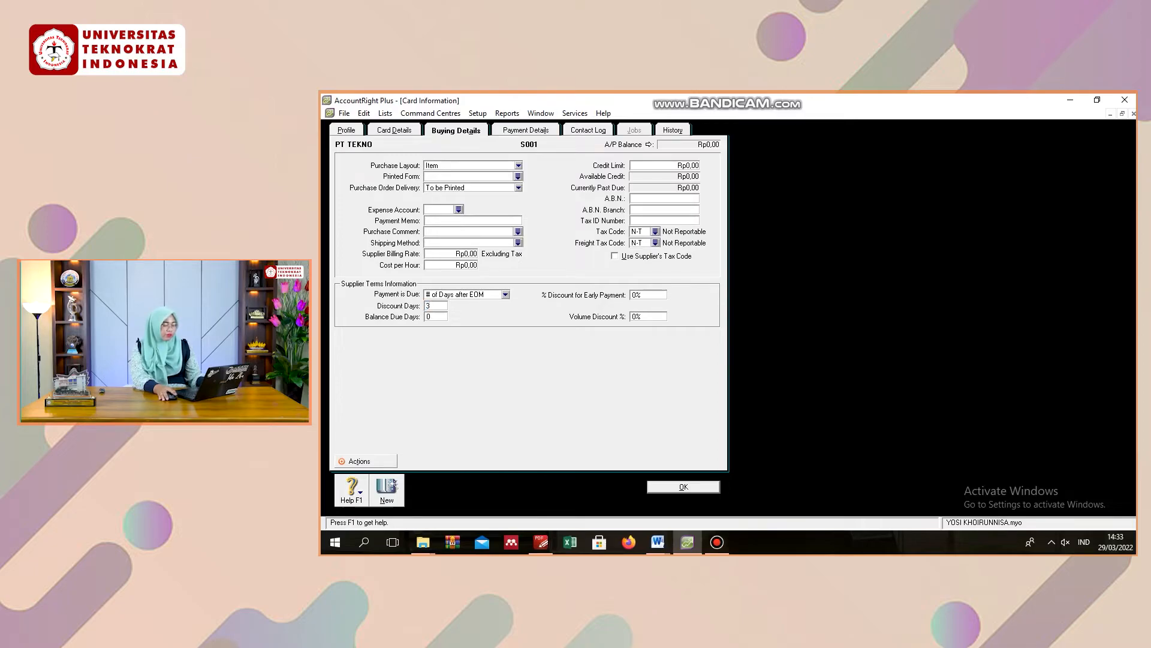
text(10)
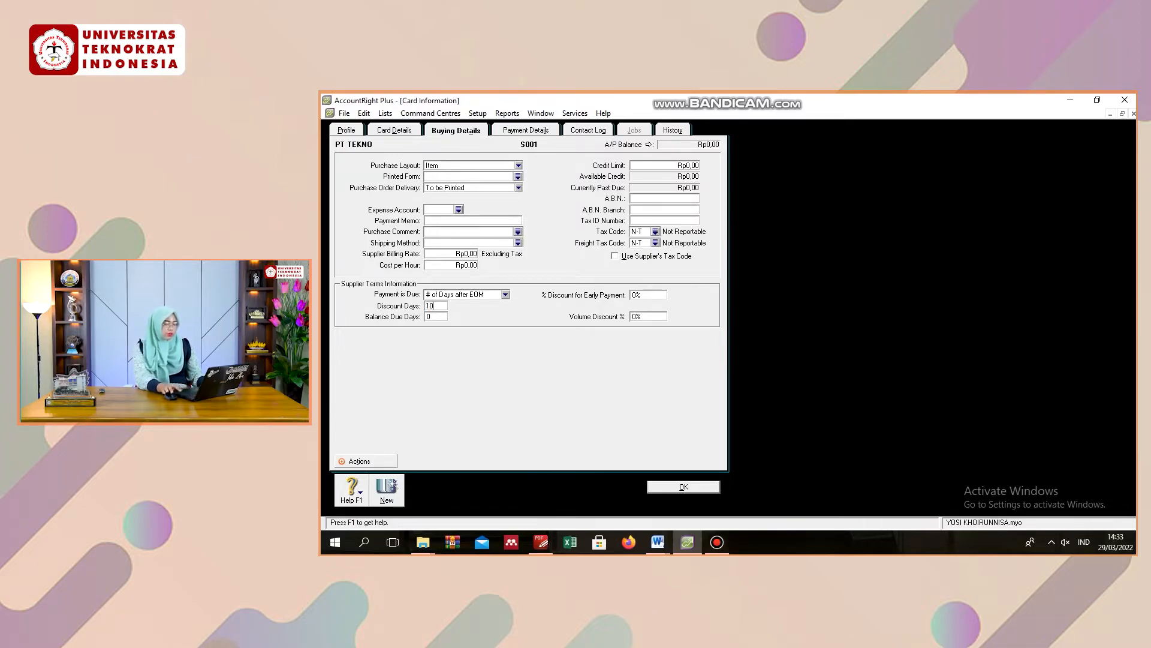
key(Tab)
text(45)
- Set PT TEKNO's discount for early payment to 3% and save the card
key(Tab)
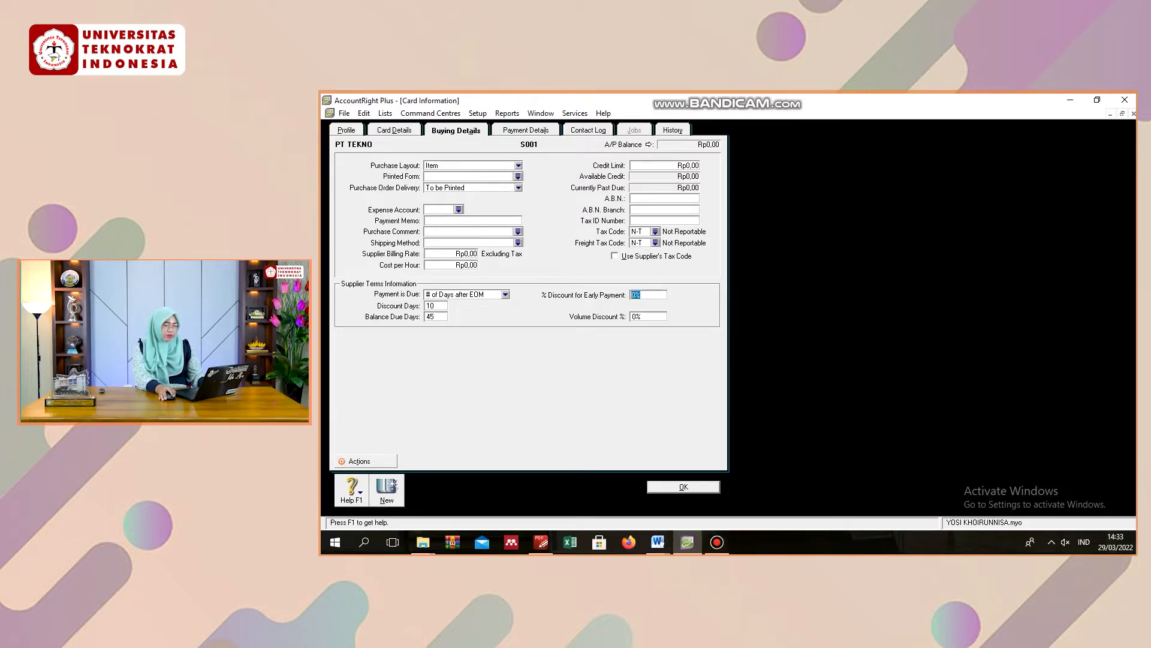
text(3)
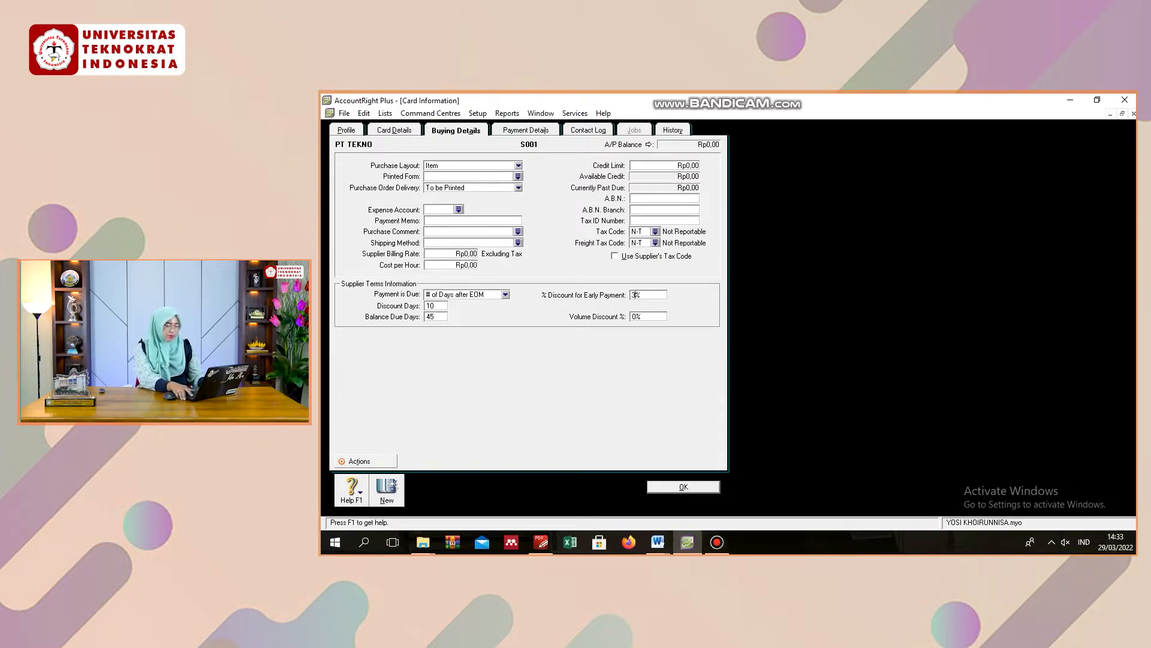
key(Return)
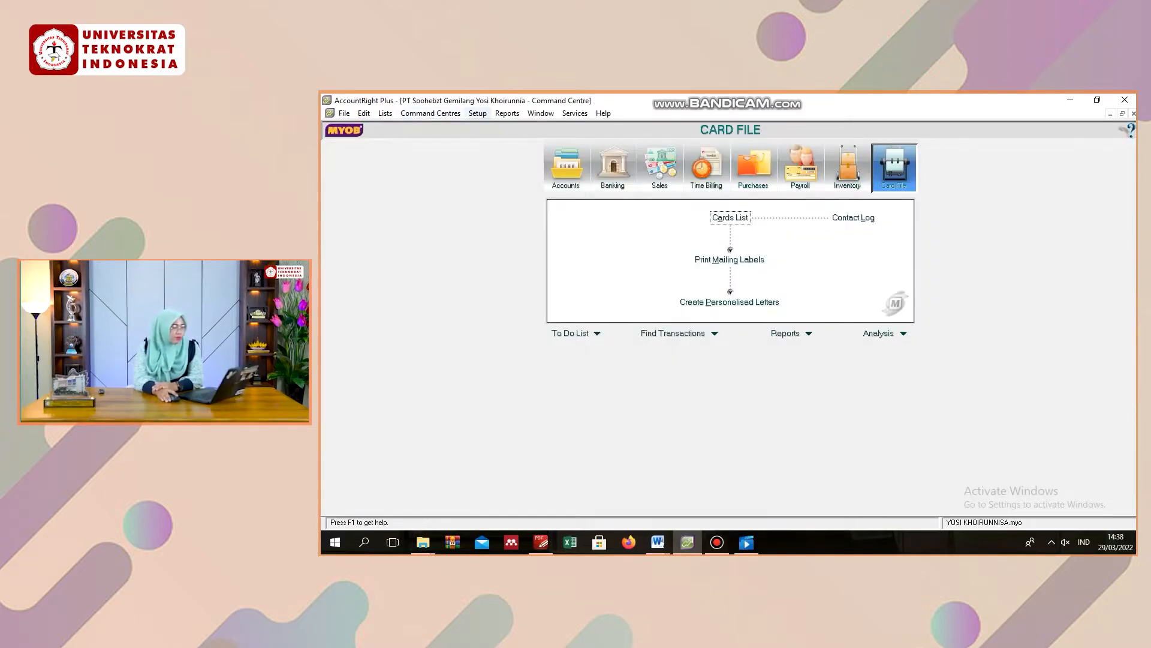
- Review the customer and supplier cards in the Cards List and return to the Card File command centre
click(477, 113)
mouse_move(510, 139)
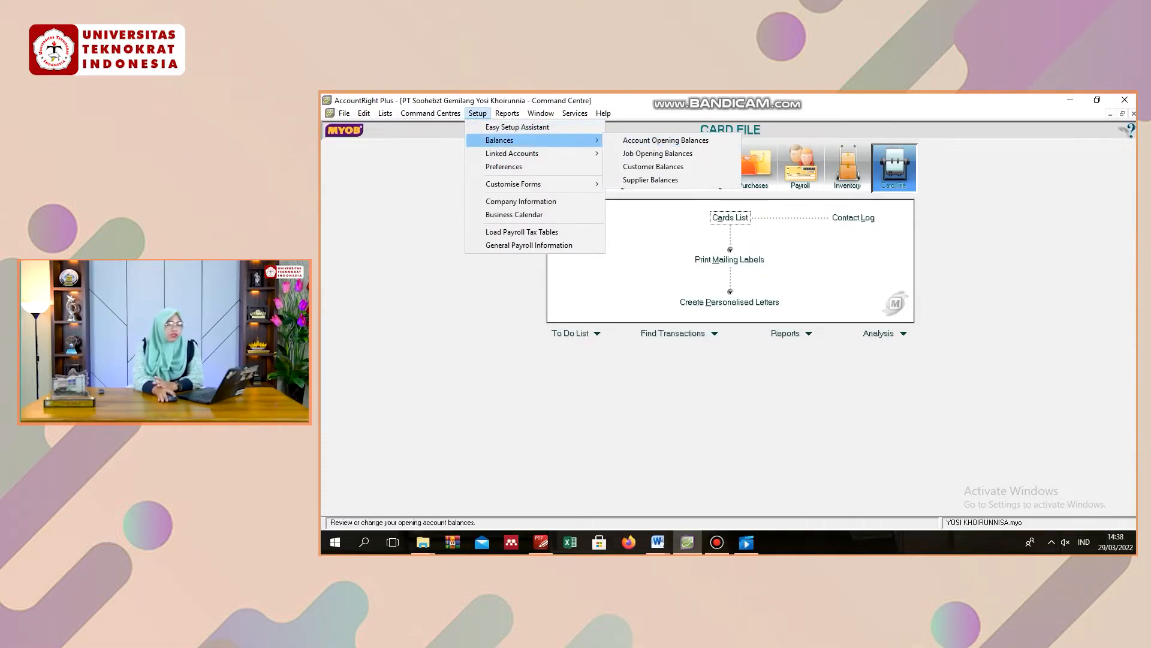
click(730, 218)
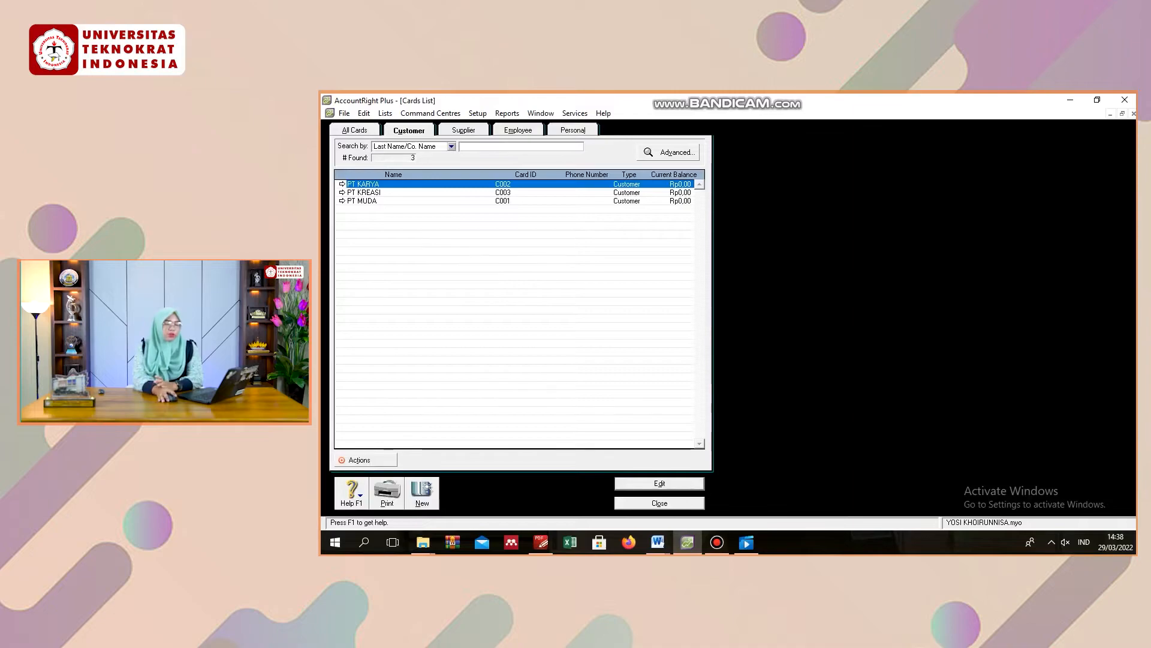
click(409, 131)
click(464, 130)
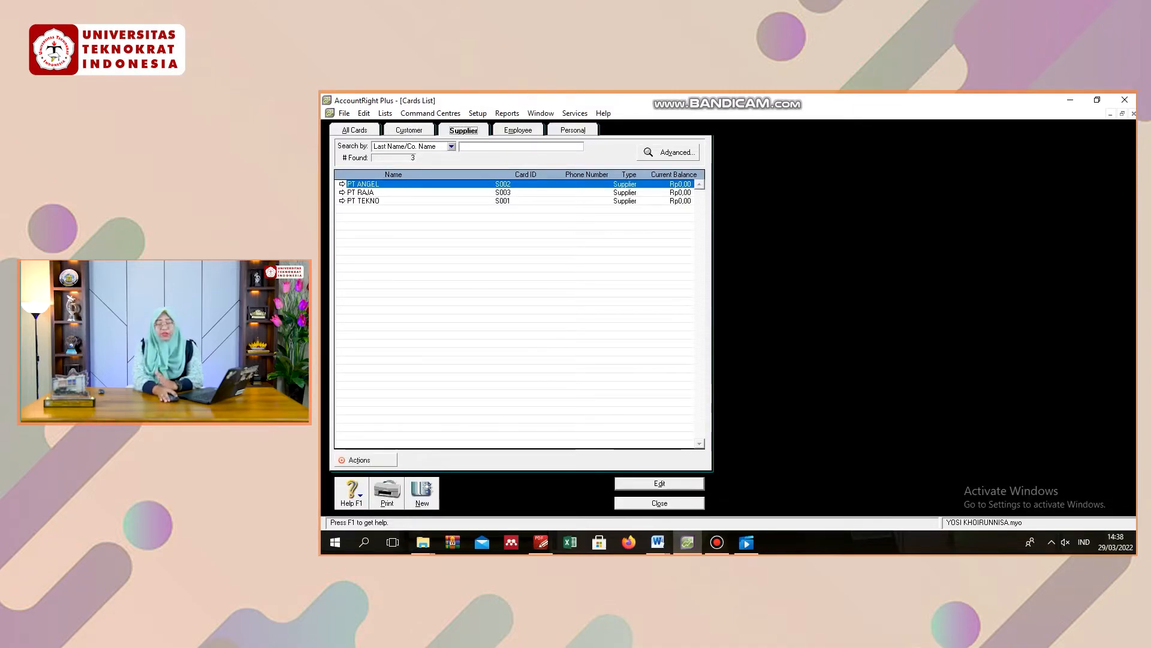
click(409, 130)
click(463, 130)
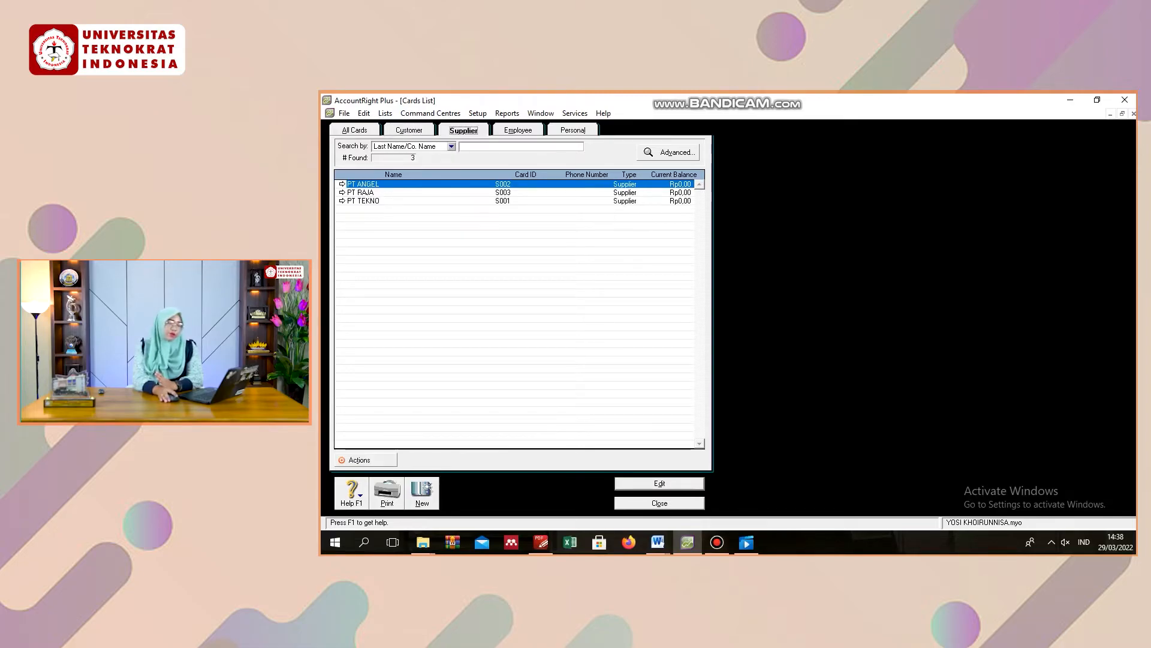
click(660, 503)
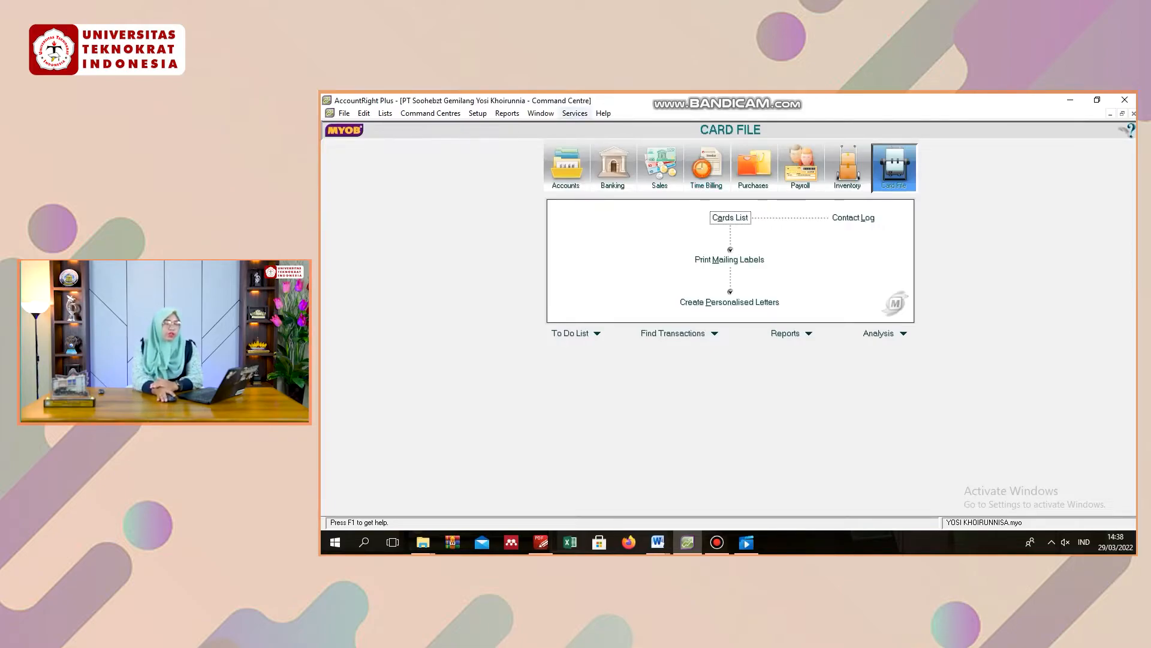
- Open the customer opening balances and start a historical sale for PT MUDA
click(477, 112)
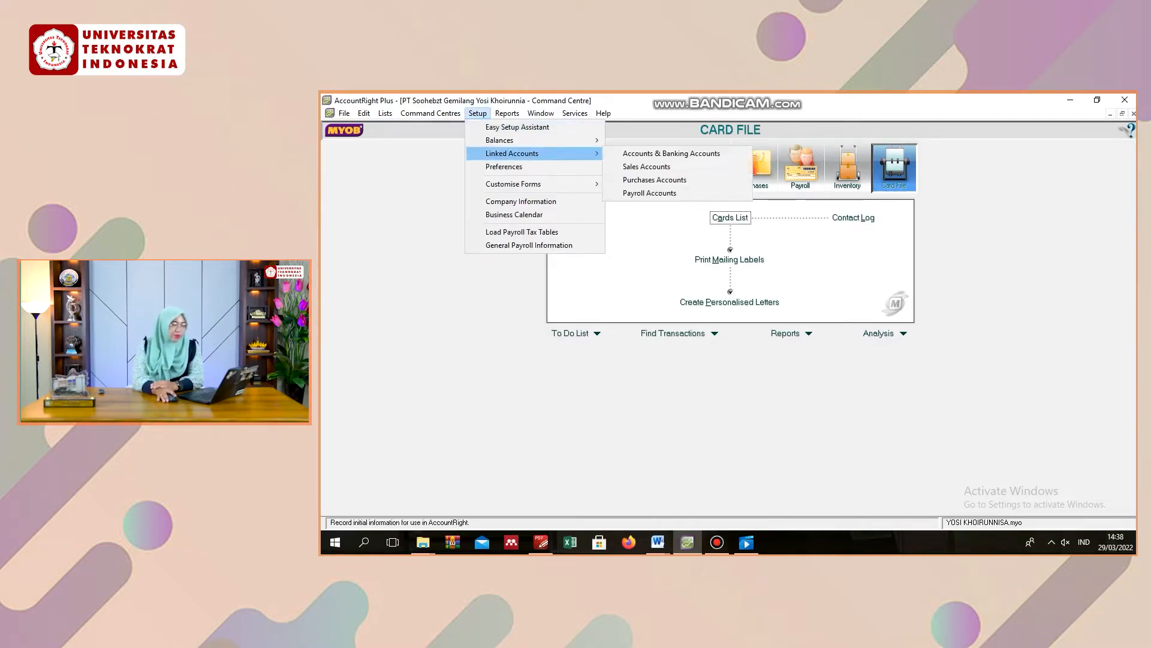
mouse_move(510, 140)
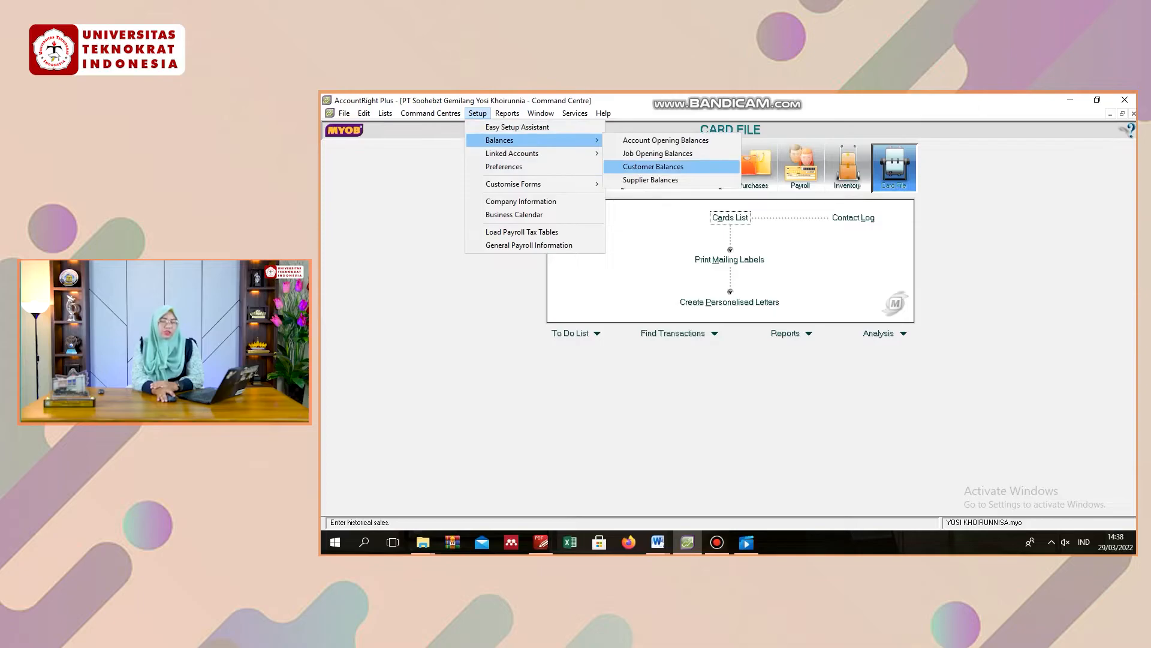
click(653, 167)
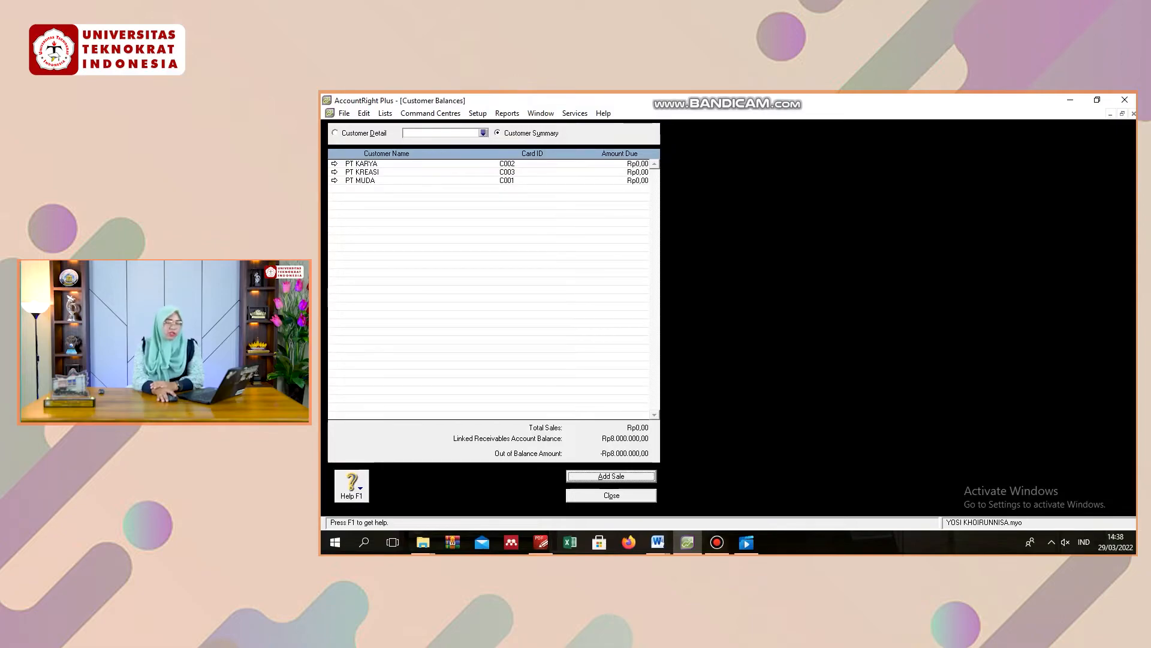
click(335, 181)
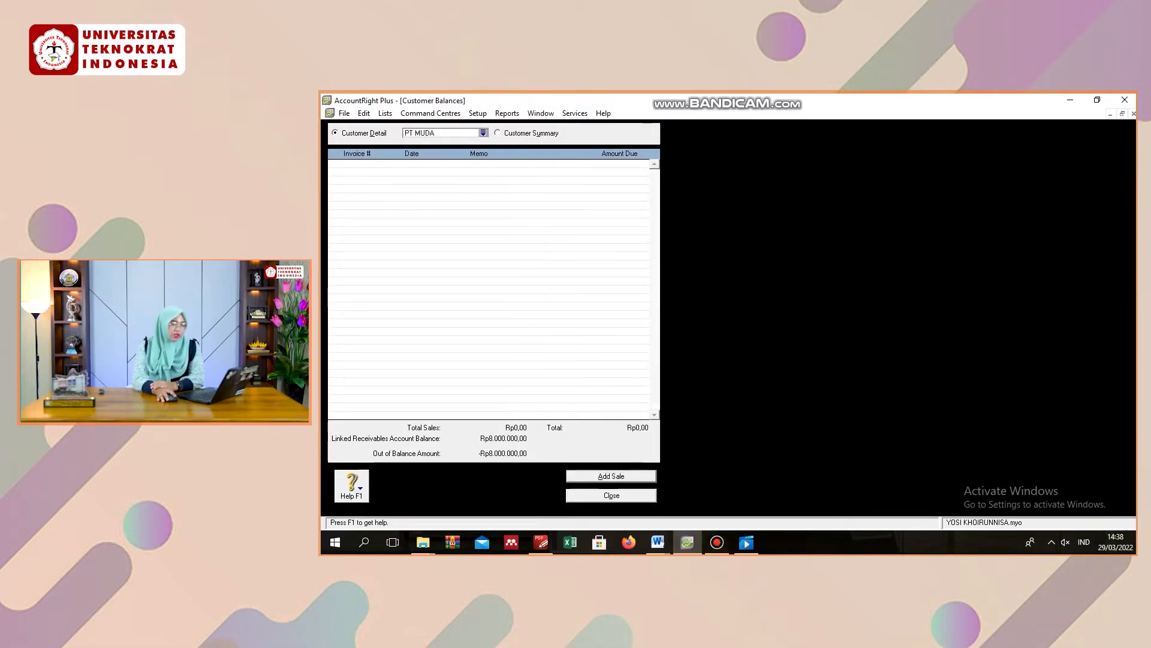
click(611, 476)
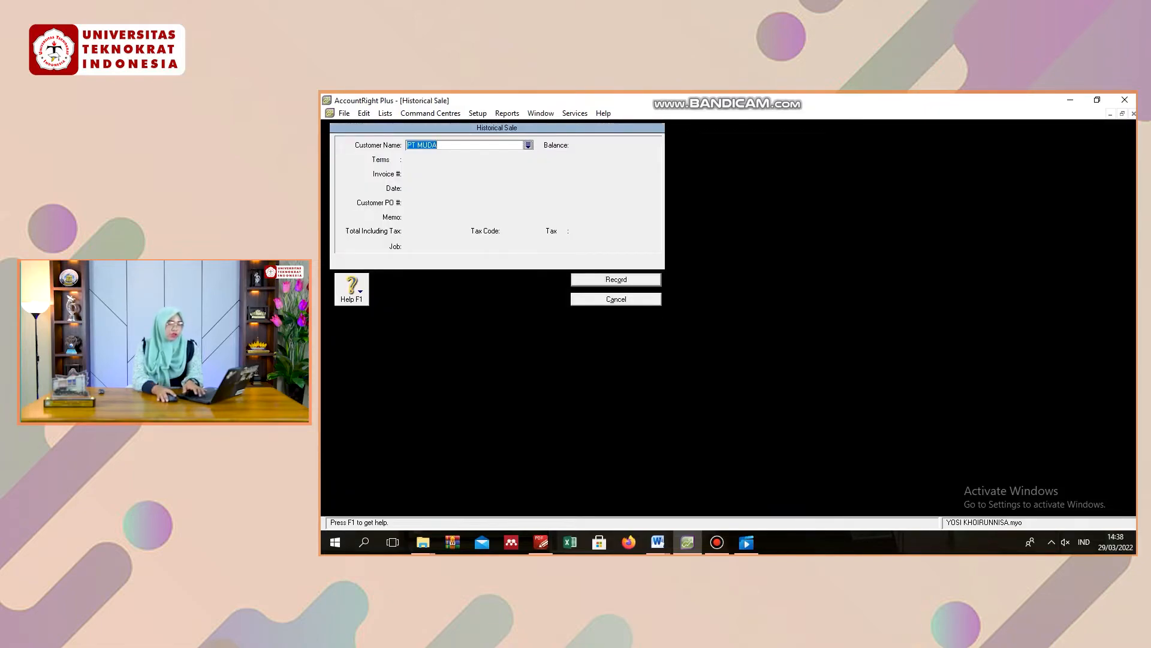
key(Tab)
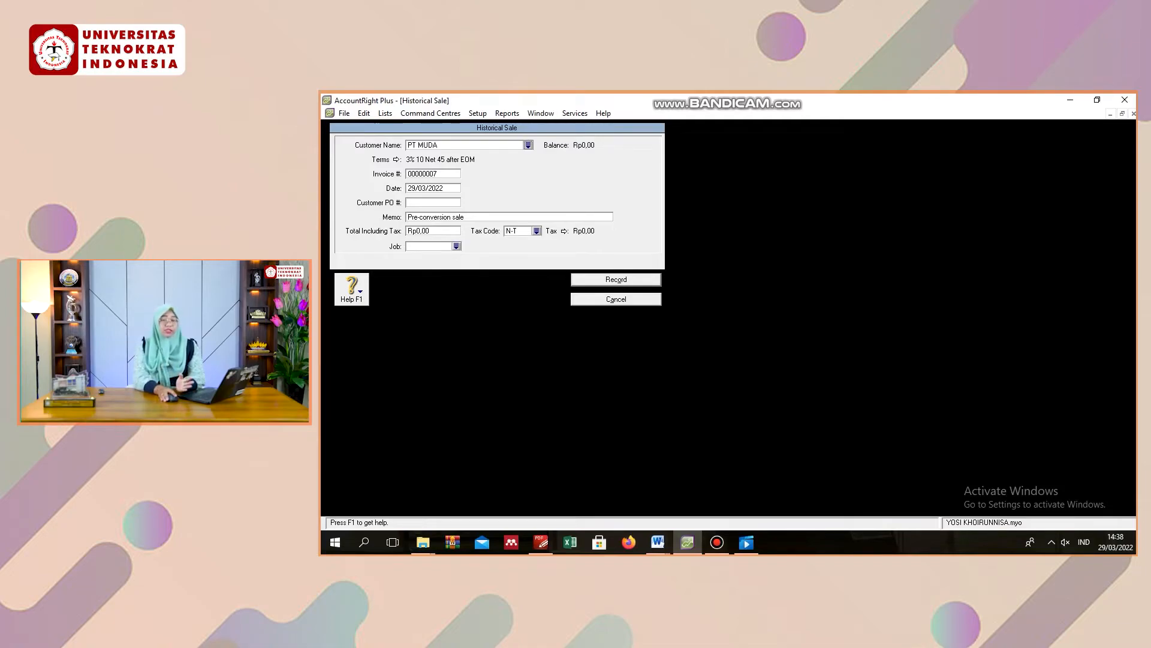
- Date PT MUDA's historical sale 01/01/2022 and enter the customer PO number
double_click(425, 188)
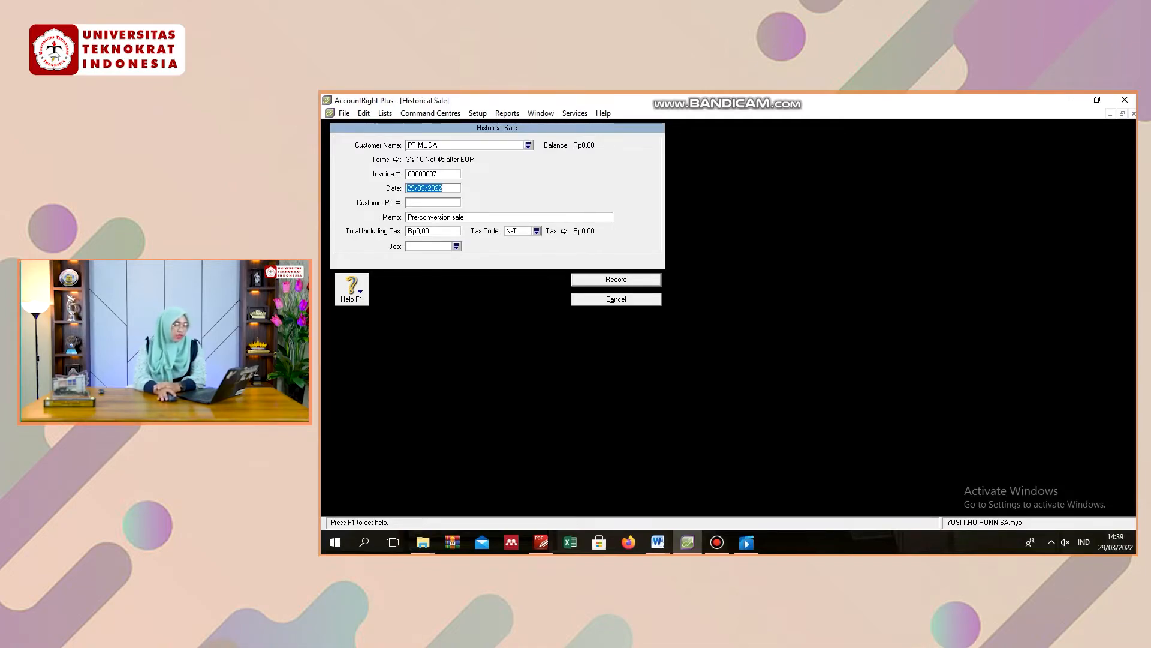
click(444, 188)
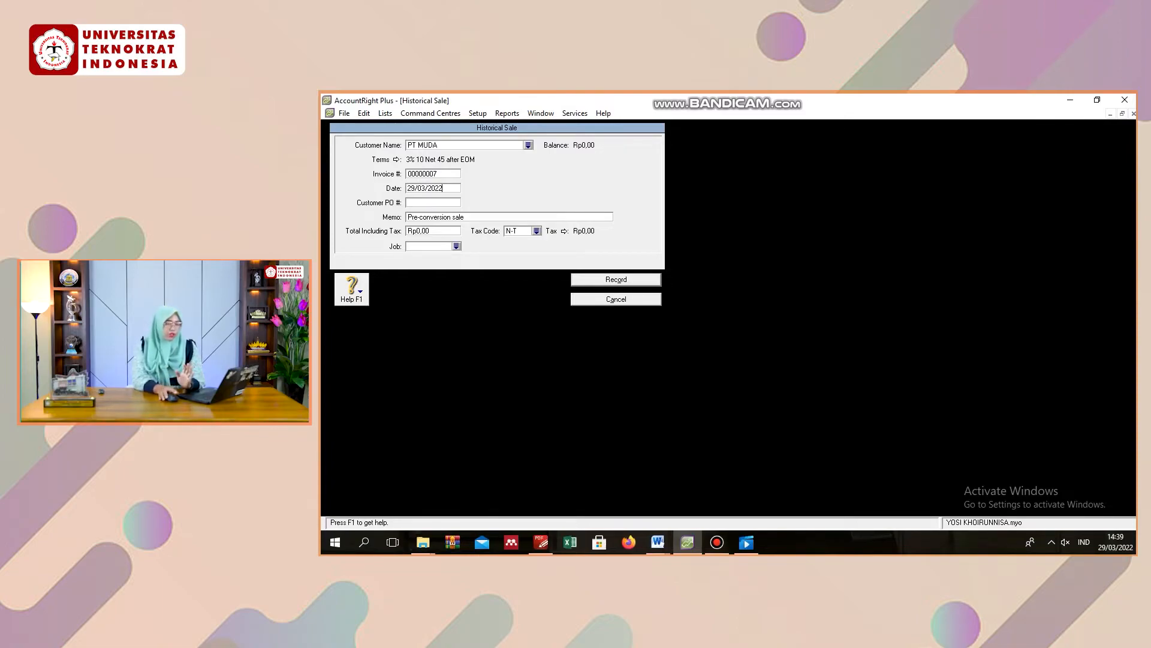
drag(415, 188, 407, 189)
text(01)
click(421, 188)
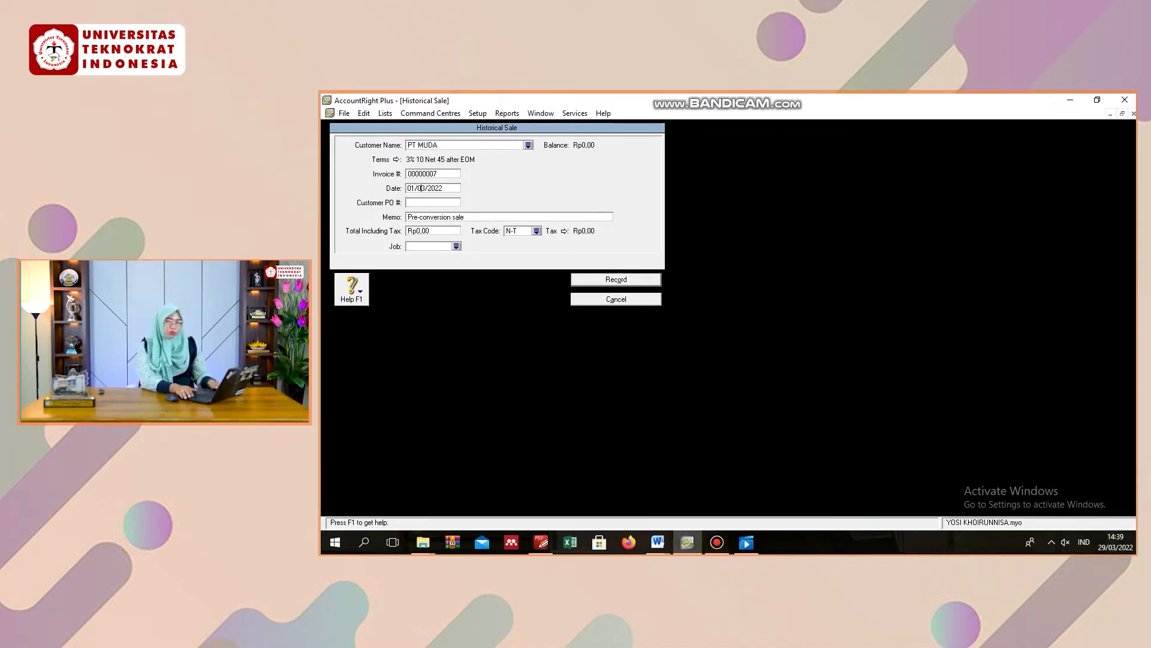
key(BackSpace)
text(1)
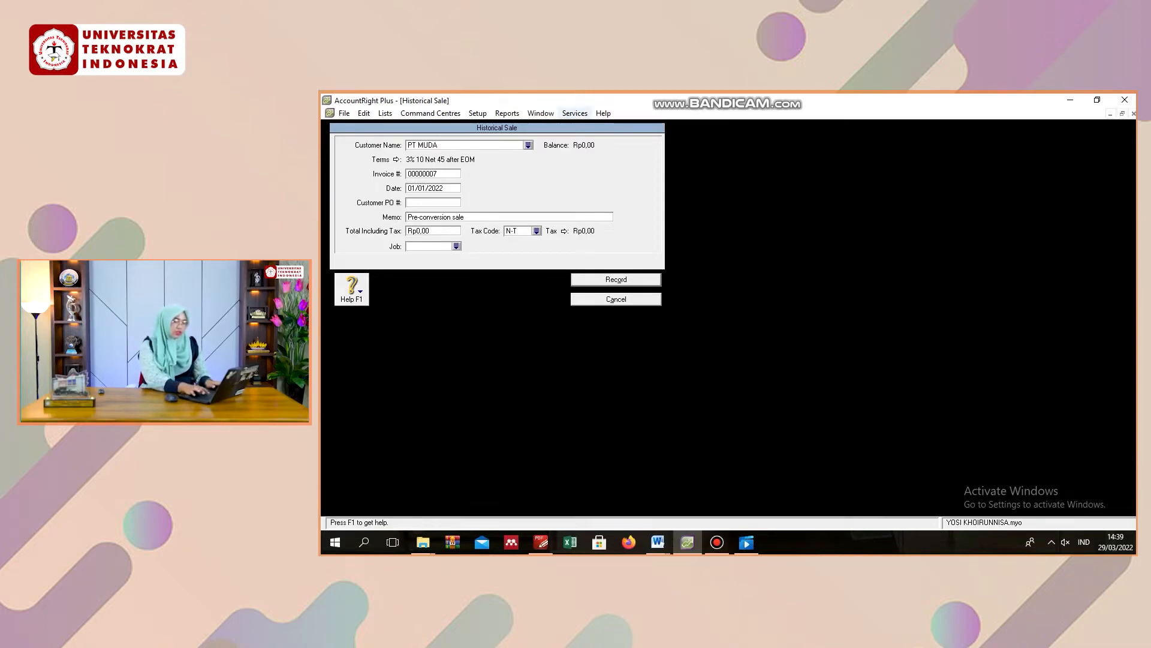
text(C001)
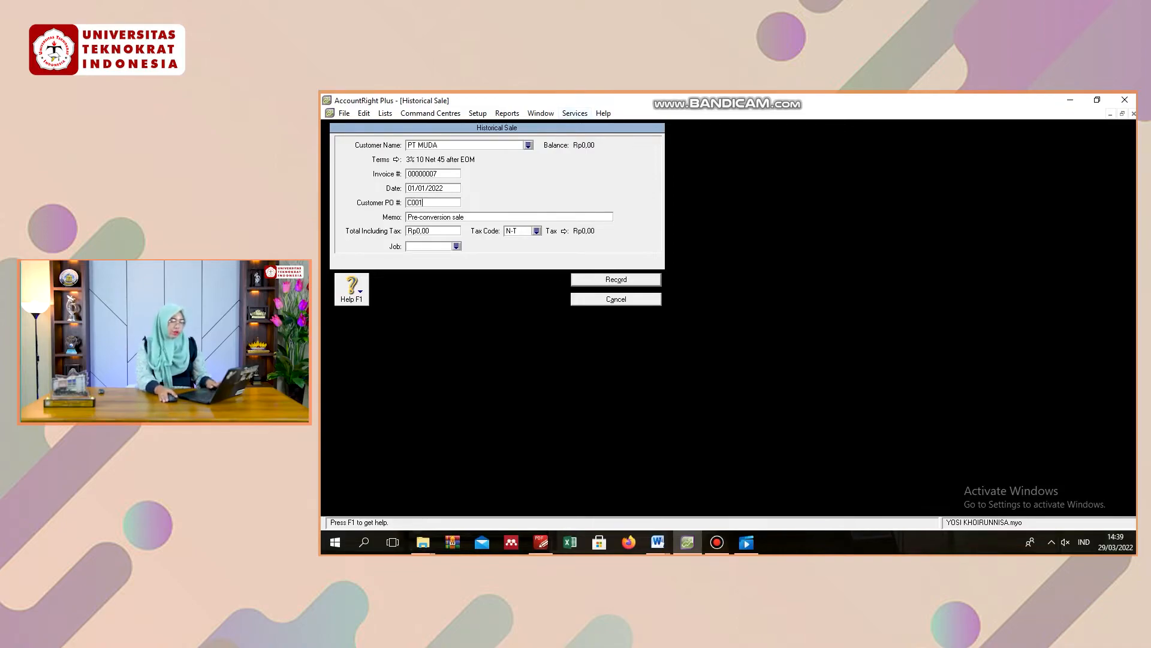
- Set the memo of PT MUDA's historical sale to "Saldo awal Piutang Dagang"
key(Tab)
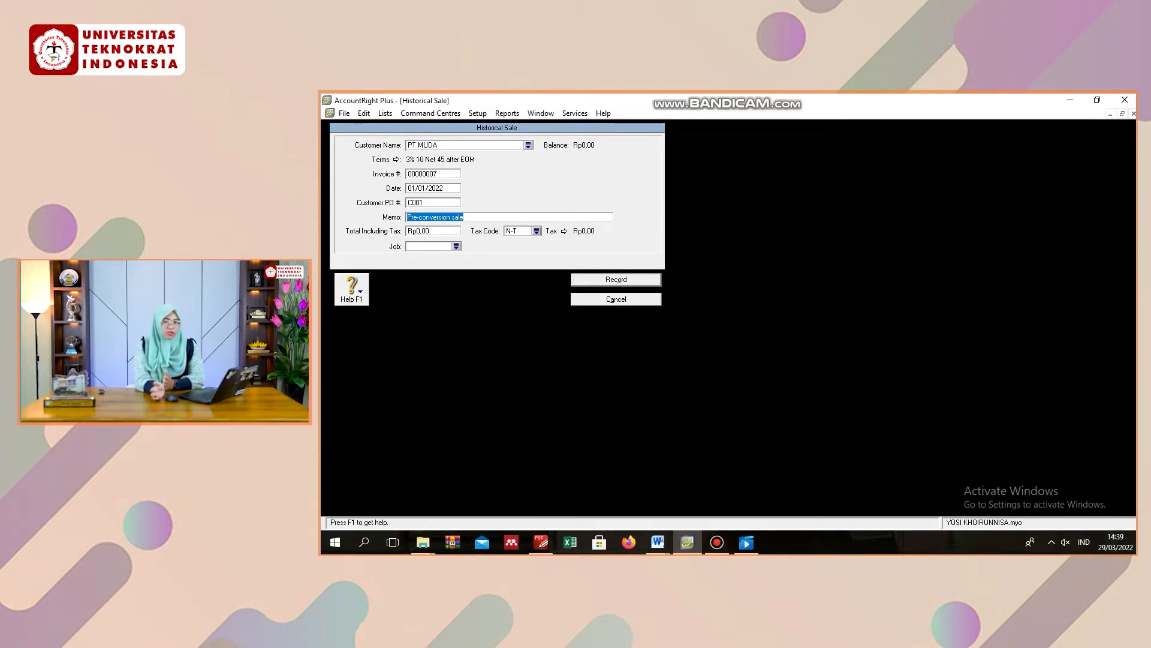
text(s)
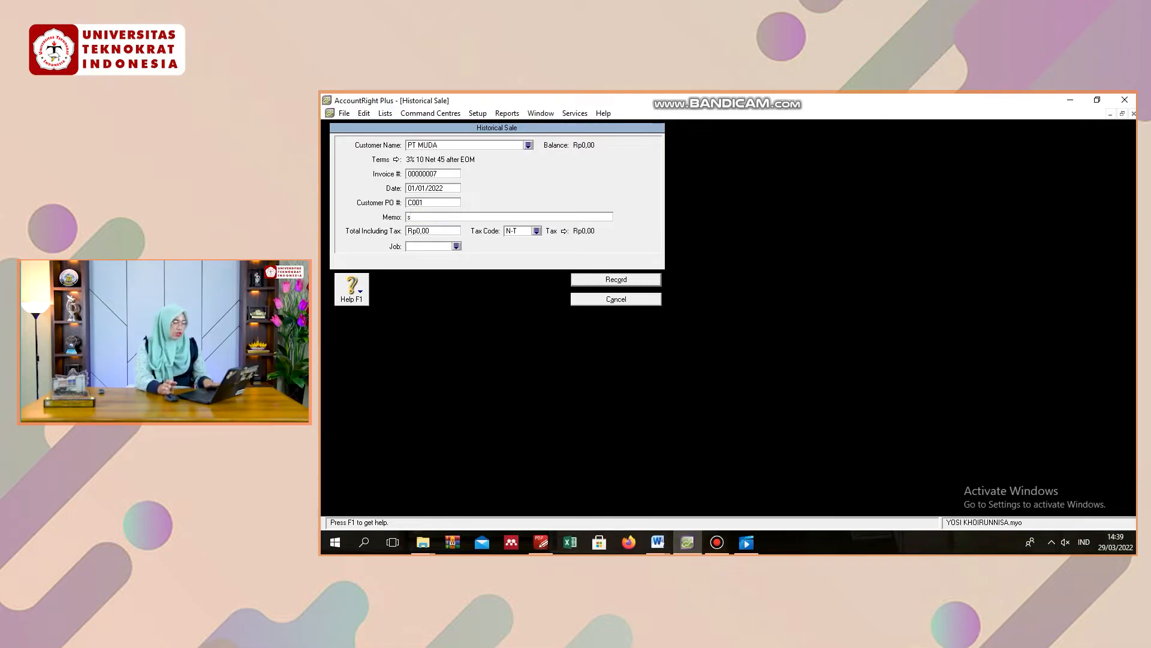
text(Saldo)
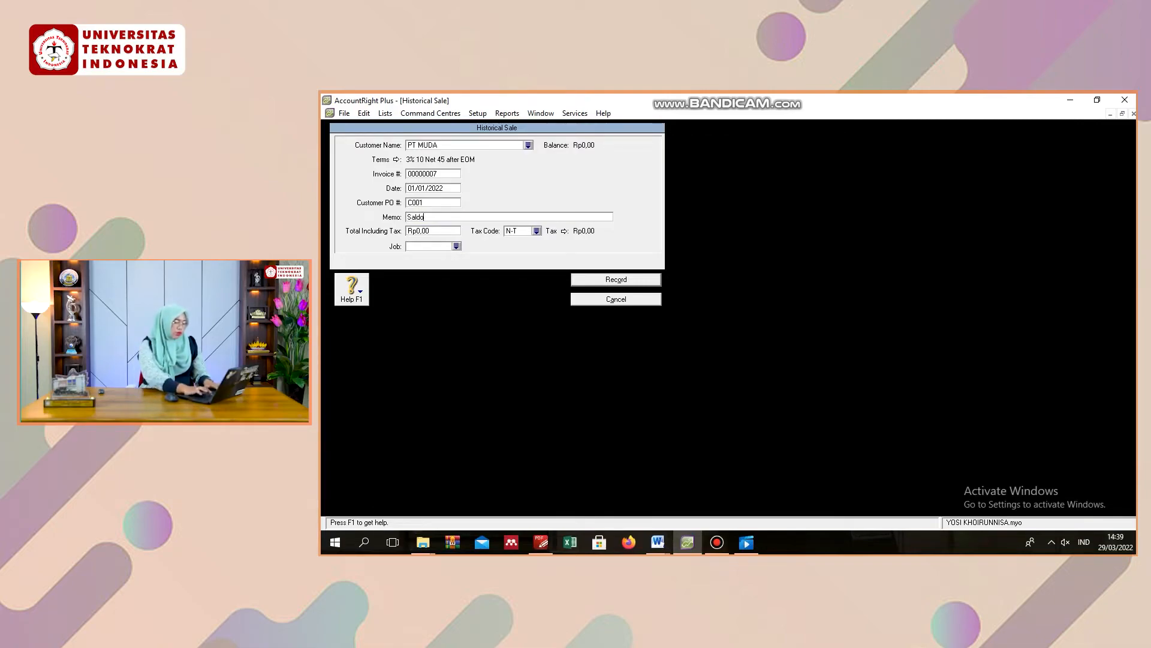
text( awal Piutan)
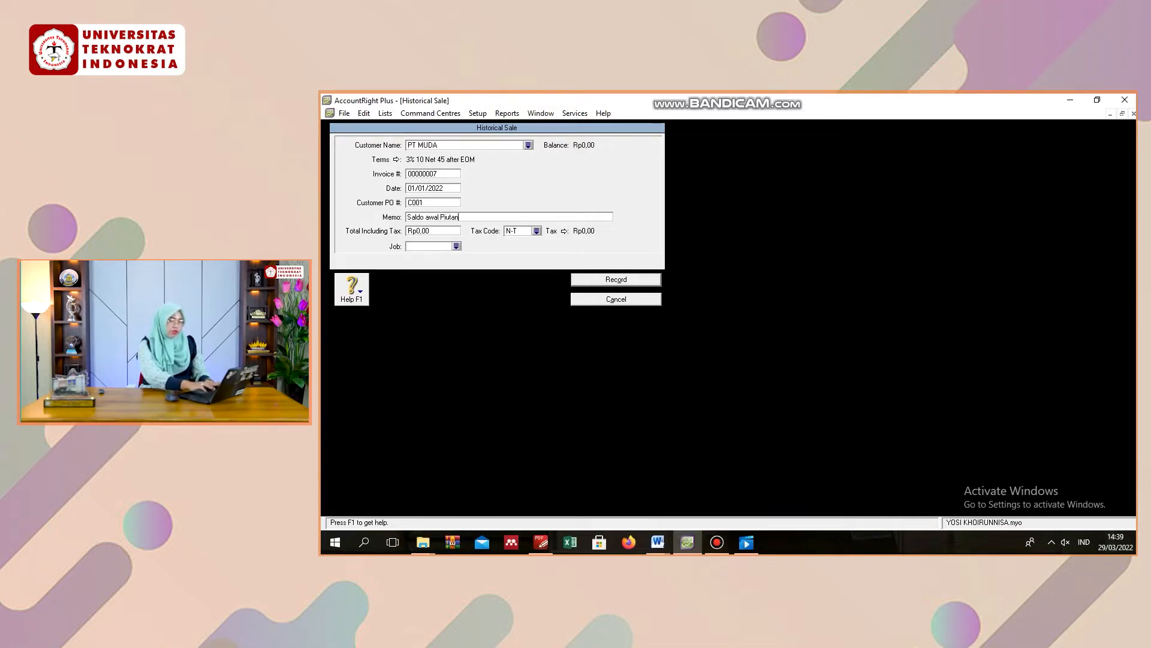
text(gDAGA)
key(BackSpace)
key(BackSpace)
key(BackSpace)
text(Dagang)
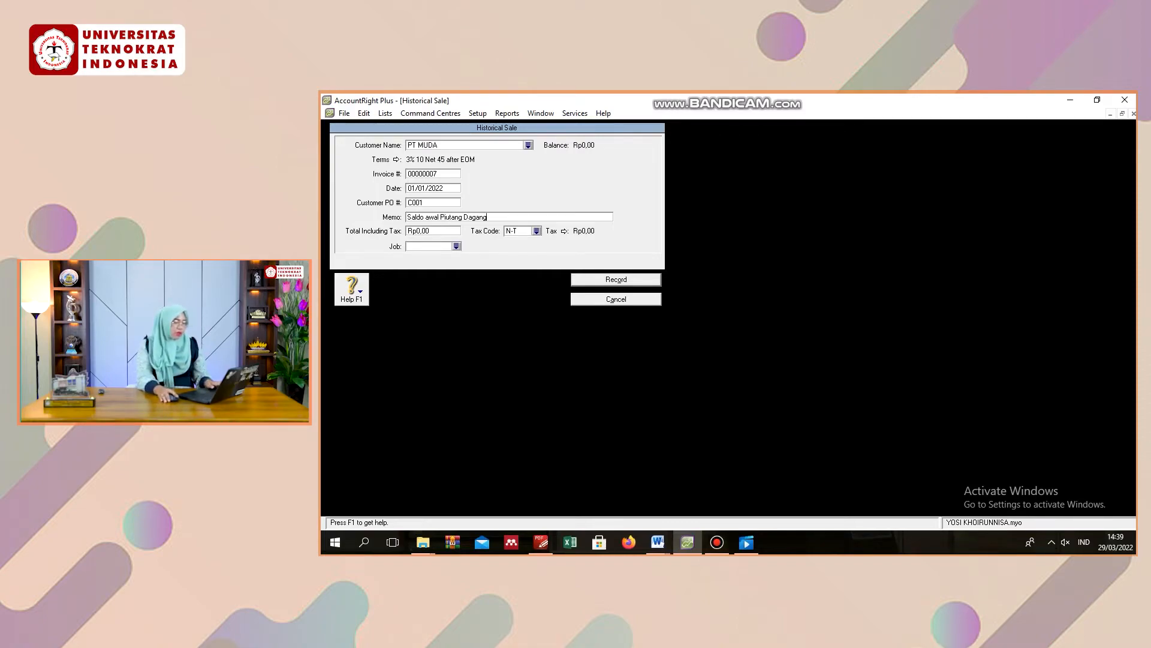
- Look up PT MUDA's opening balance in the Word quiz document and enter Rp3.000.000 as the sale's tax-inclusive total in AccountRight
click(658, 542)
click(591, 480)
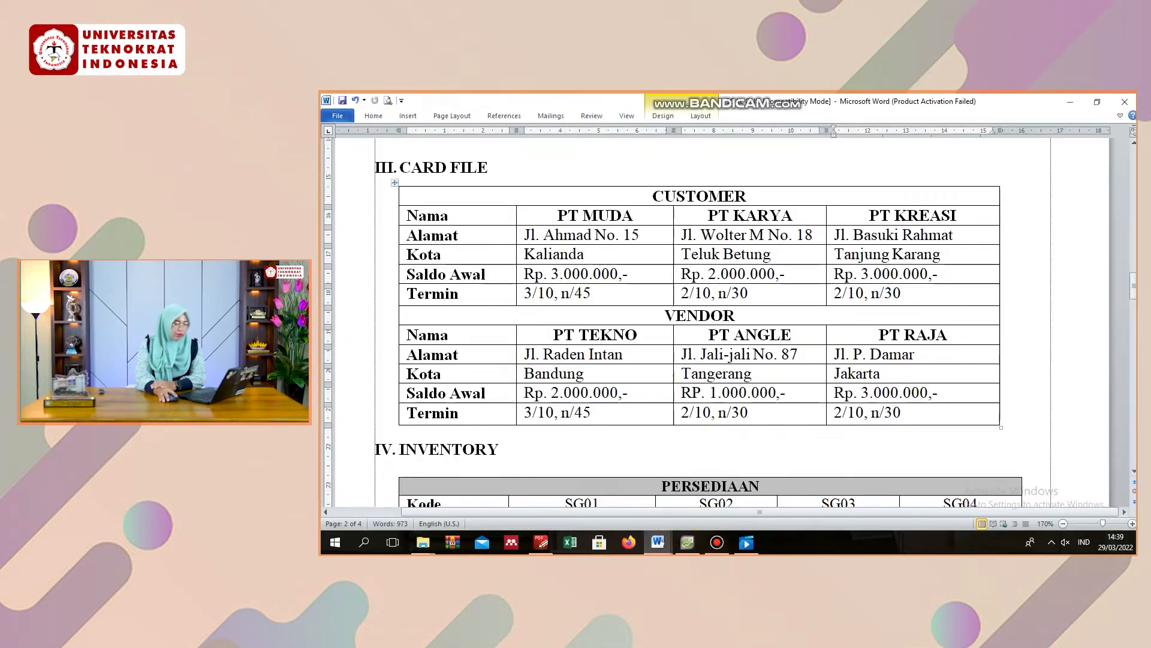
click(603, 274)
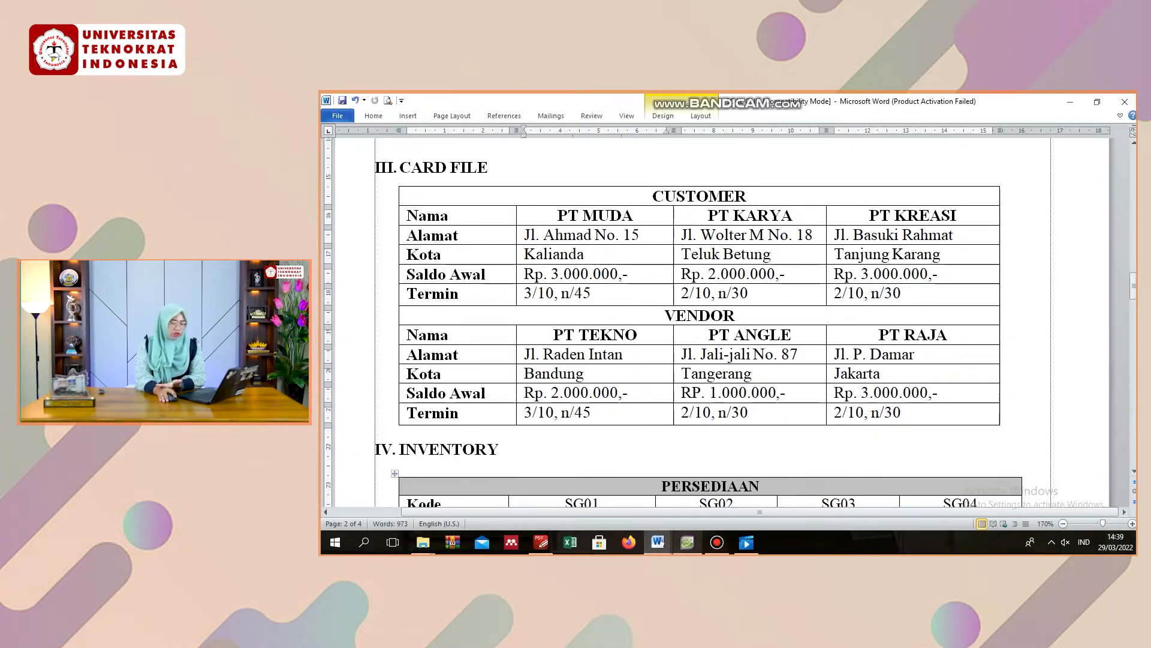
click(687, 542)
click(431, 231)
text(3000)
key(Tab)
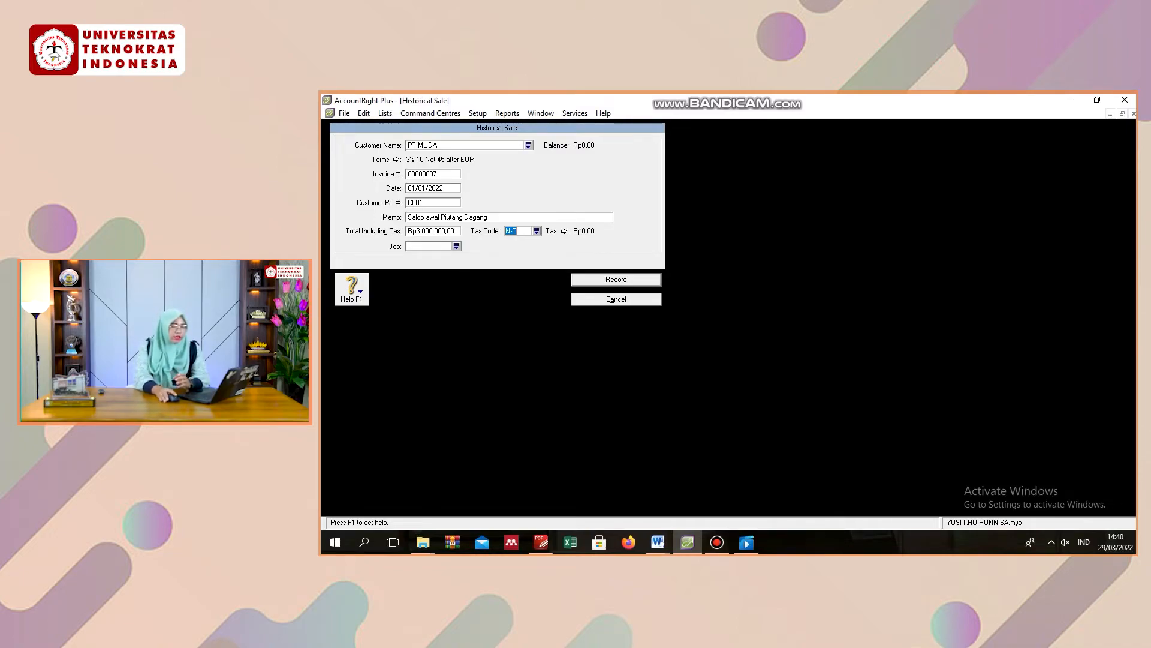
- Select the N-T (Not Reportable) tax code for PT MUDA's historical sale, record it and dismiss the cash-basis notice
click(537, 230)
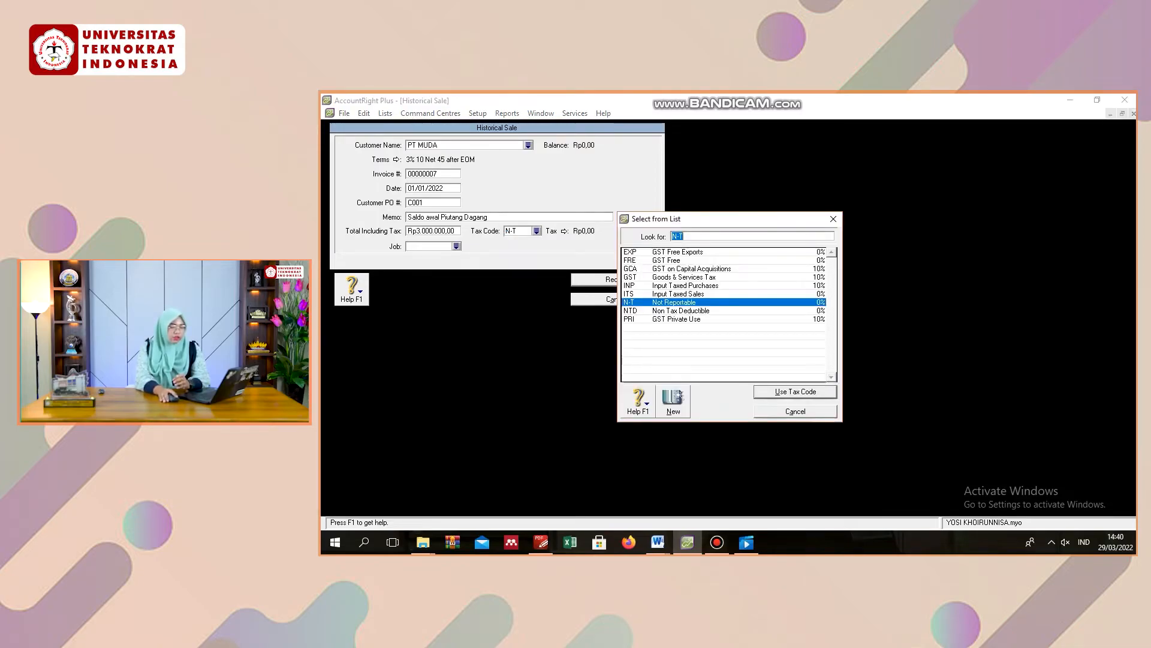
key(Return)
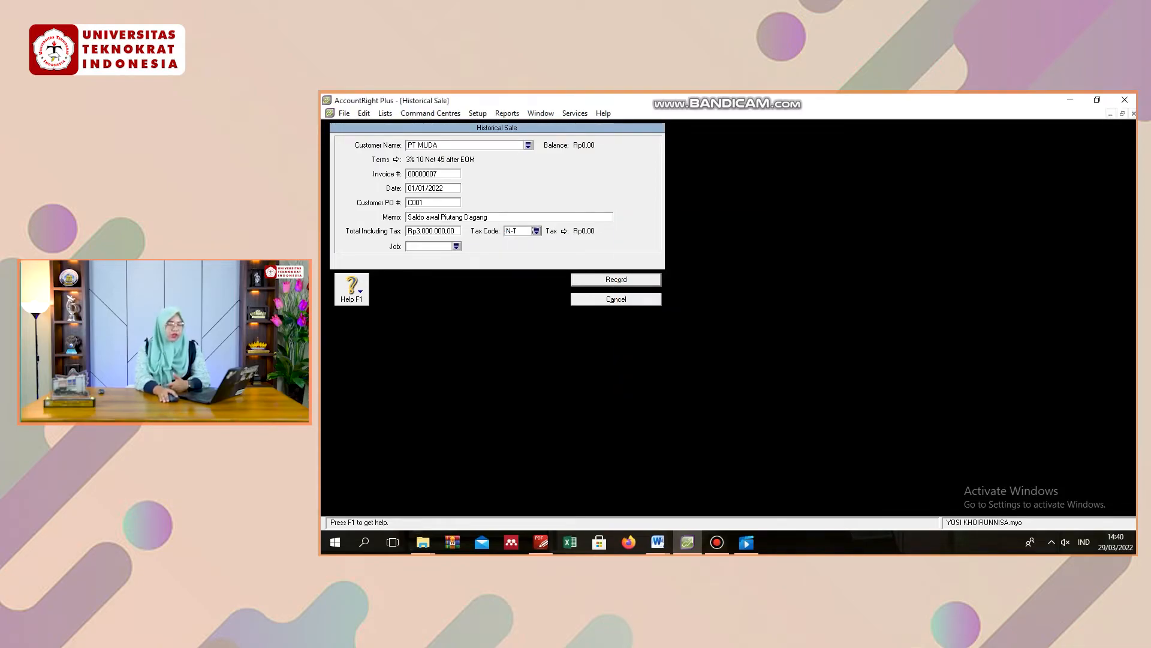
click(617, 279)
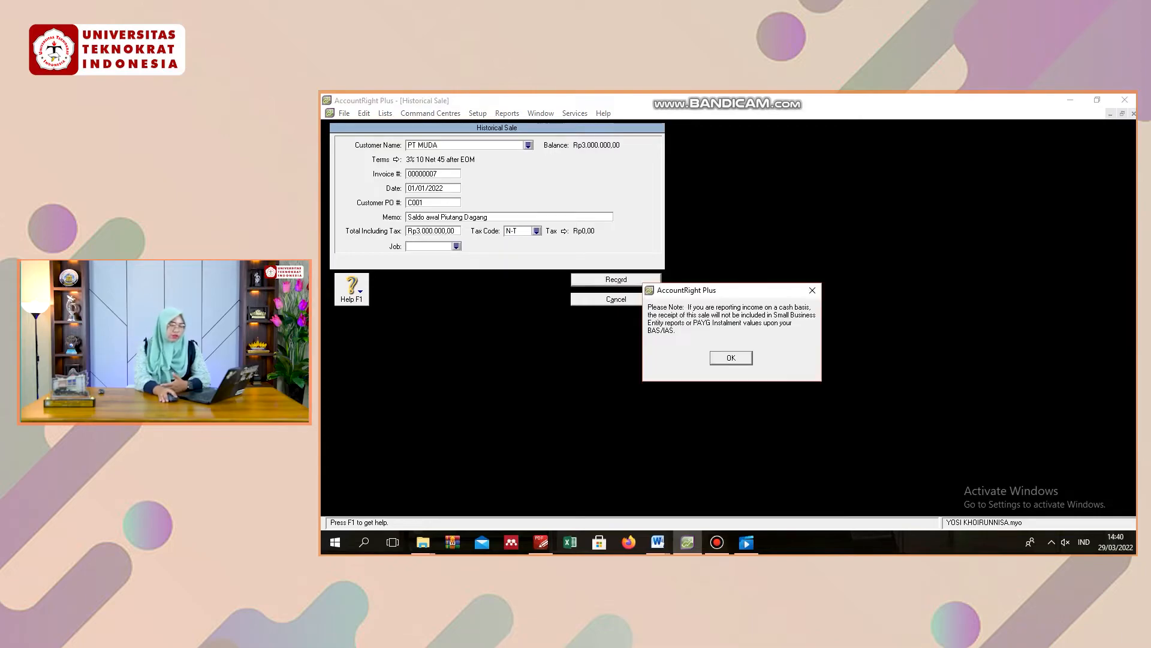
click(732, 358)
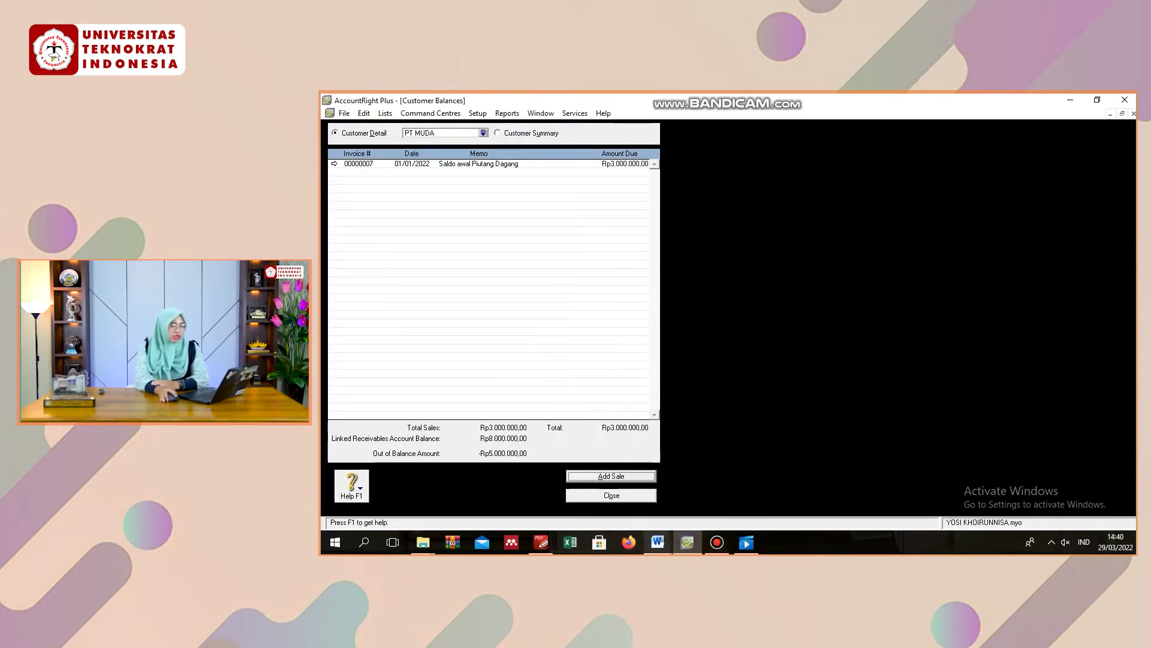
- Check the next customer in the Word quiz document and start a historical sale for PT KARYA in AccountRight's customer balances
click(658, 542)
click(592, 490)
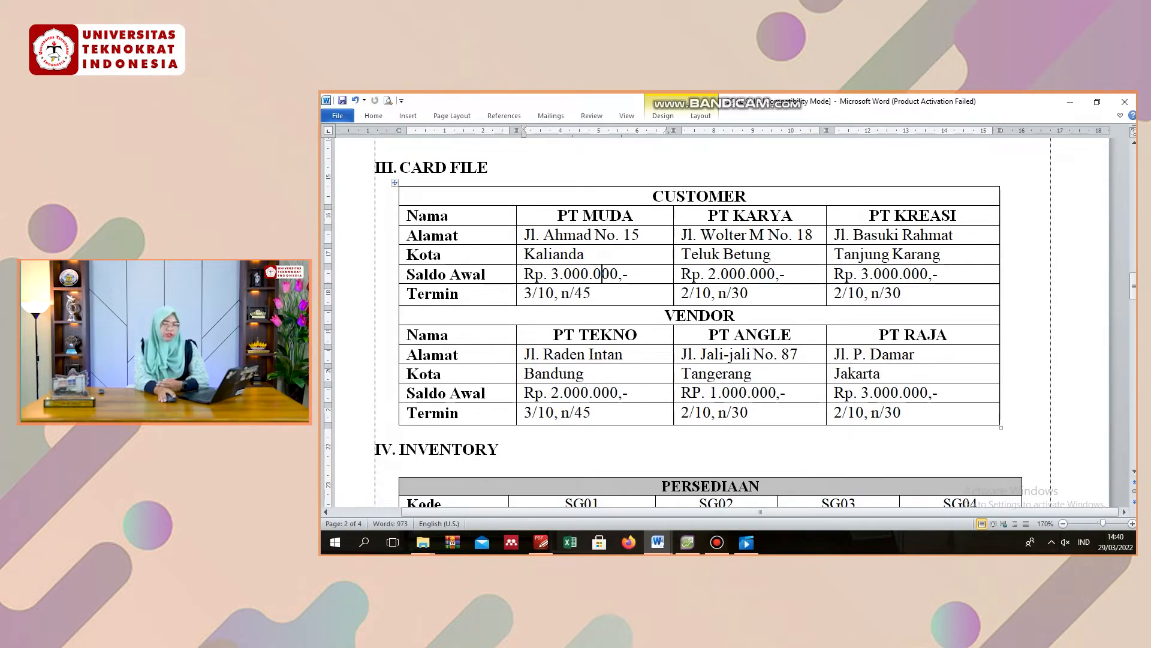
click(687, 542)
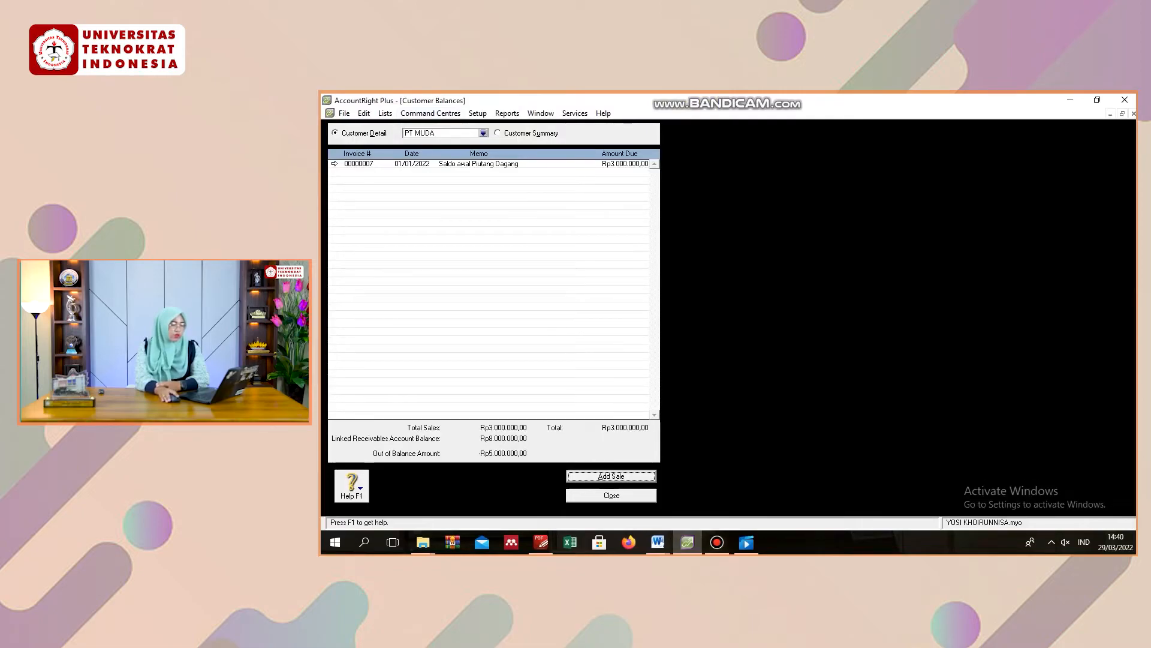
click(484, 133)
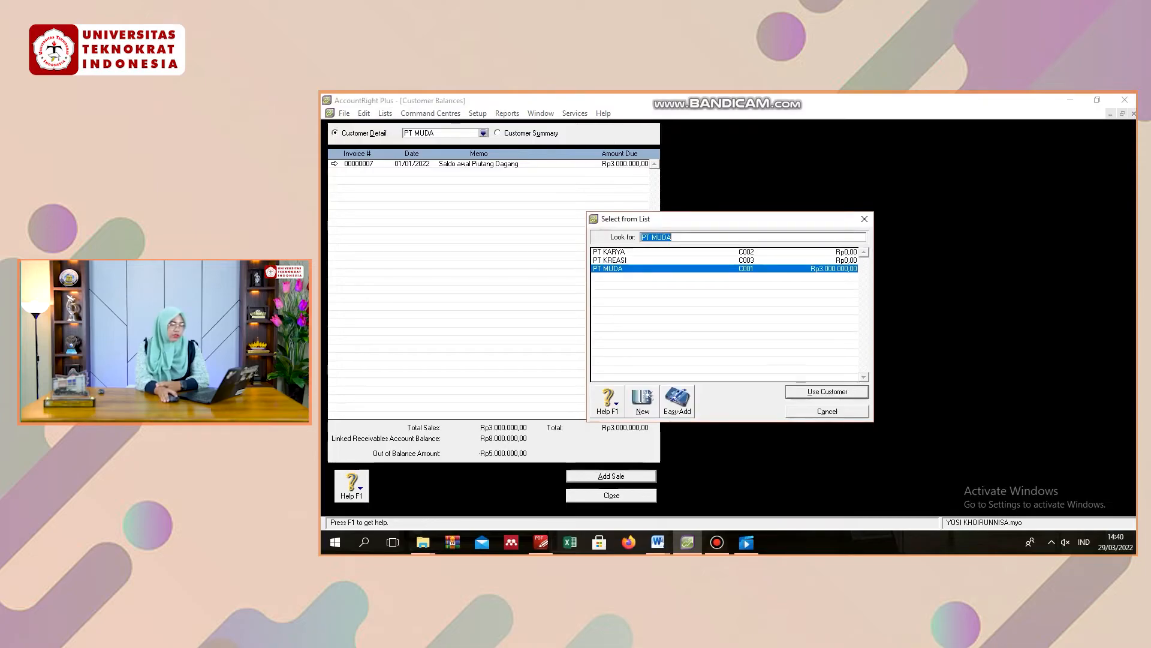
click(610, 252)
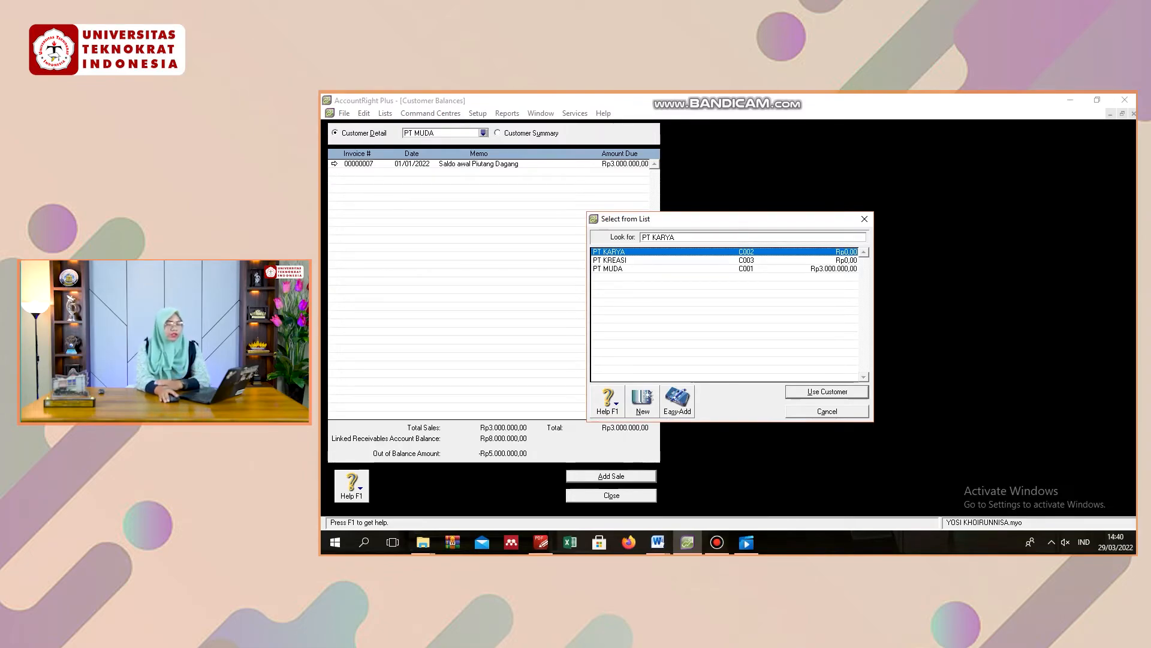
key(Return)
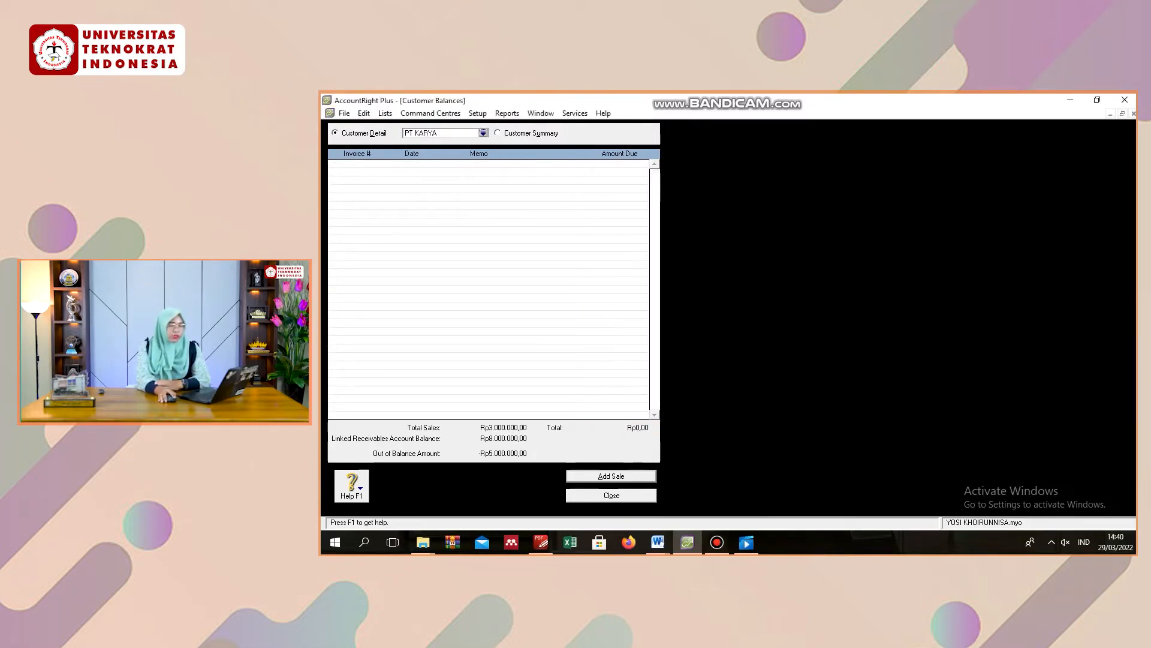
key(alt+a)
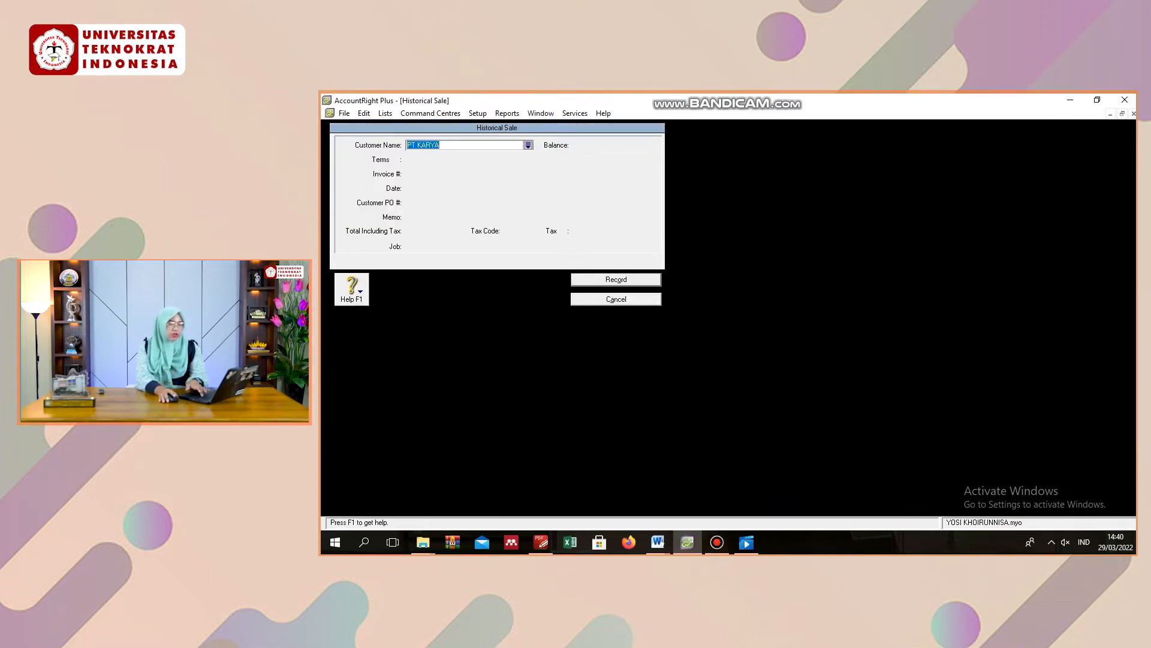
key(Tab)
- Check PT KARYA's details in the Word quiz document and set its historical sale memo to "Saldo awal Piutang Dagang" in AccountRight
click(658, 542)
click(592, 489)
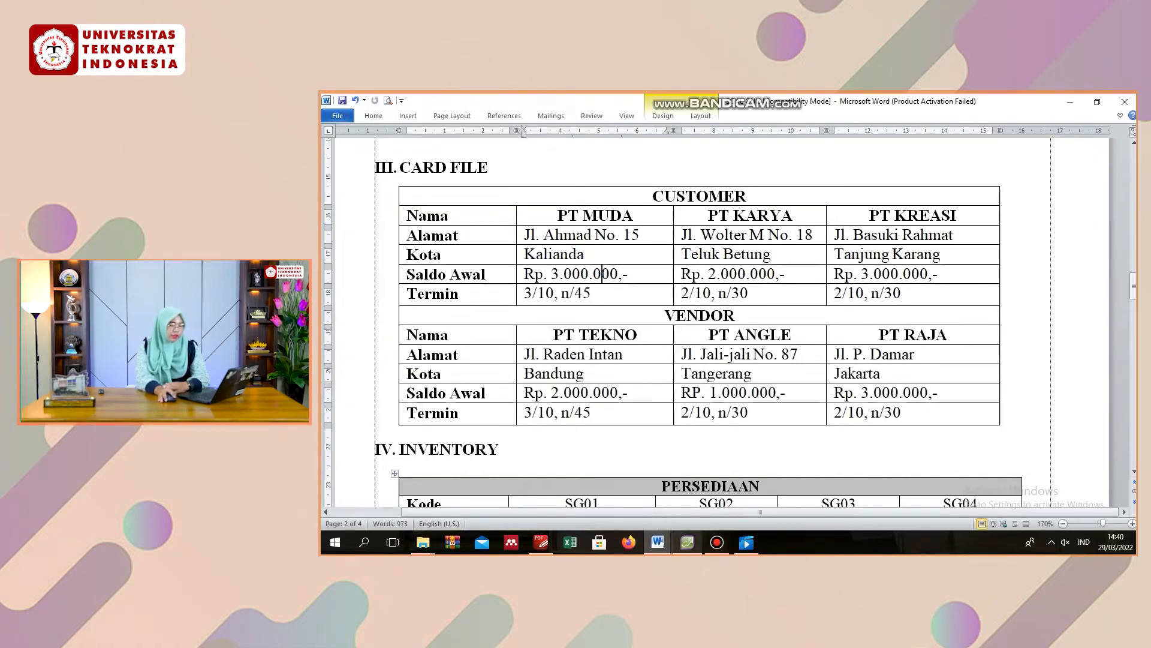
key(alt+Tab)
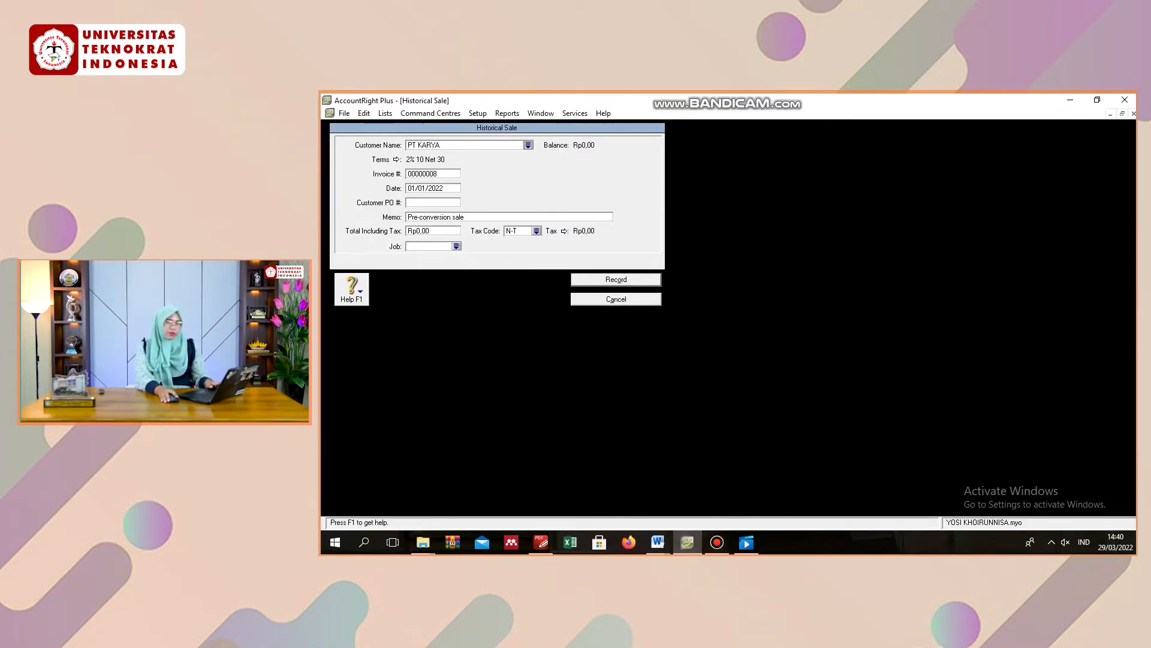
click(435, 217)
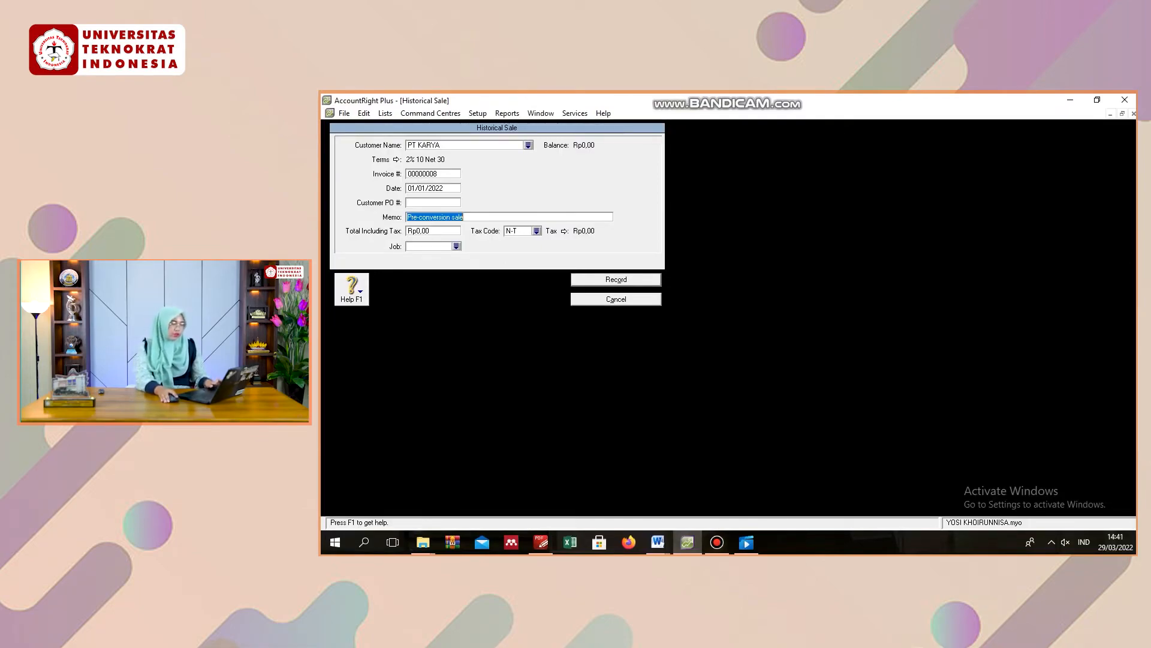
text(Sa)
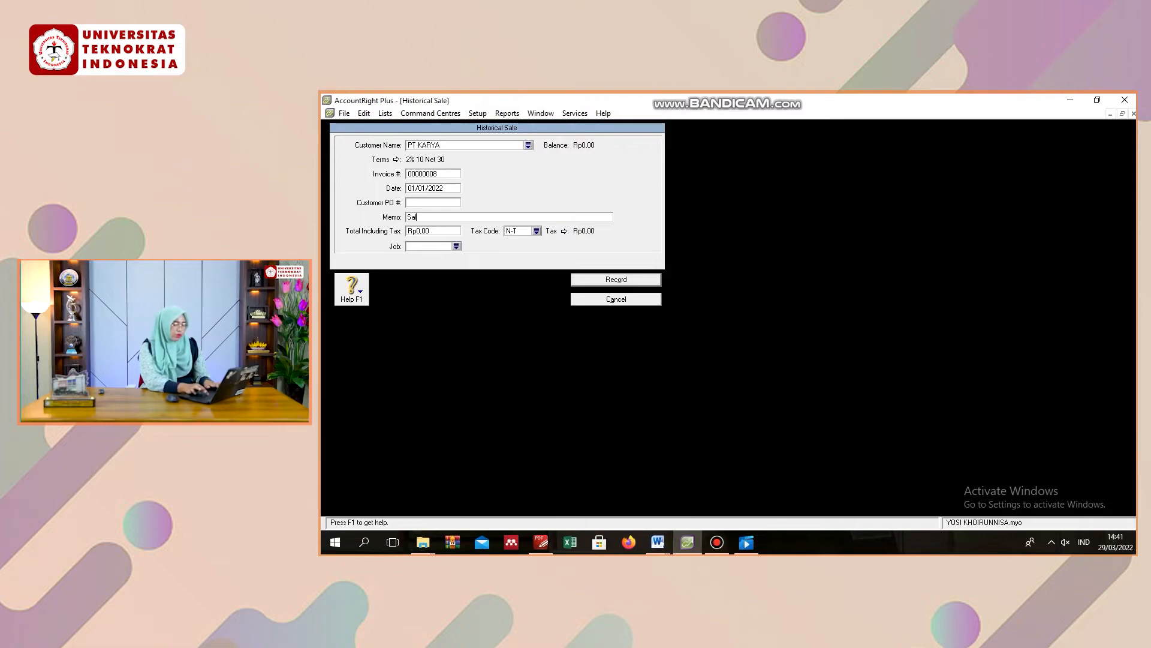
text(ldo awal )
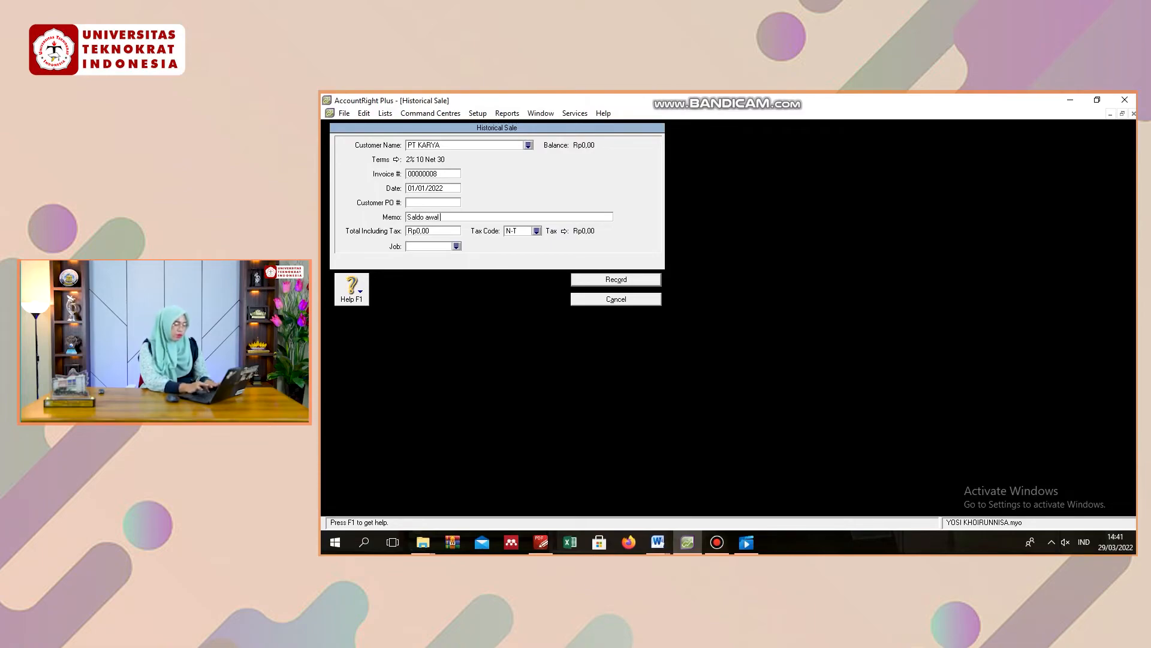
text(Piutang)
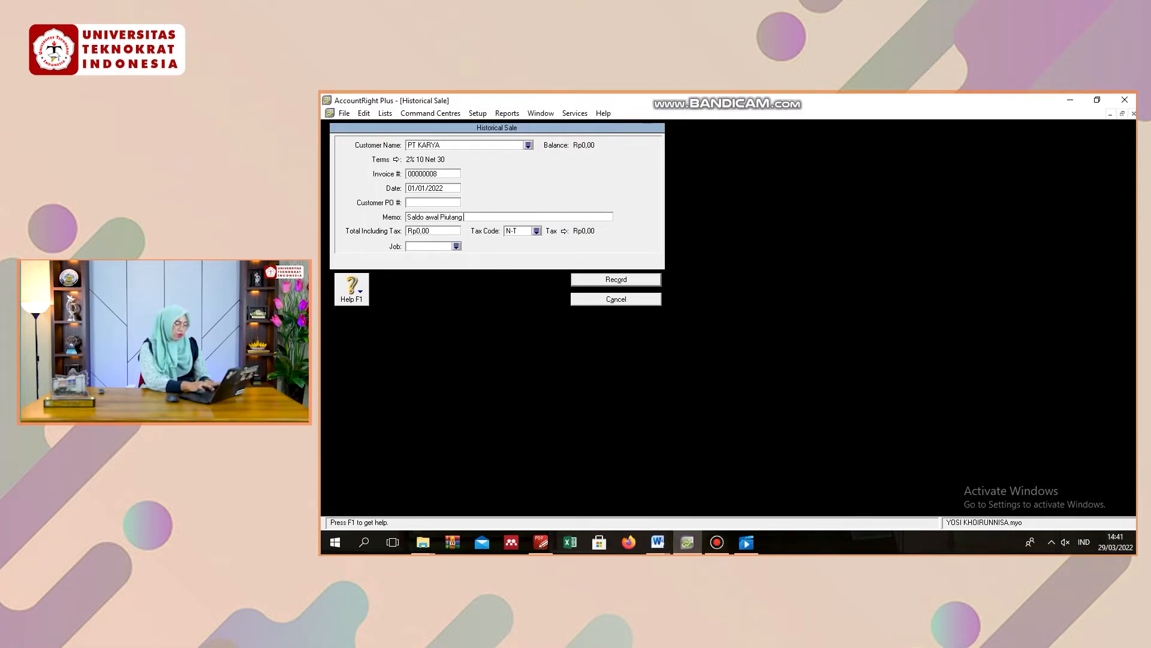
text( DAgang)
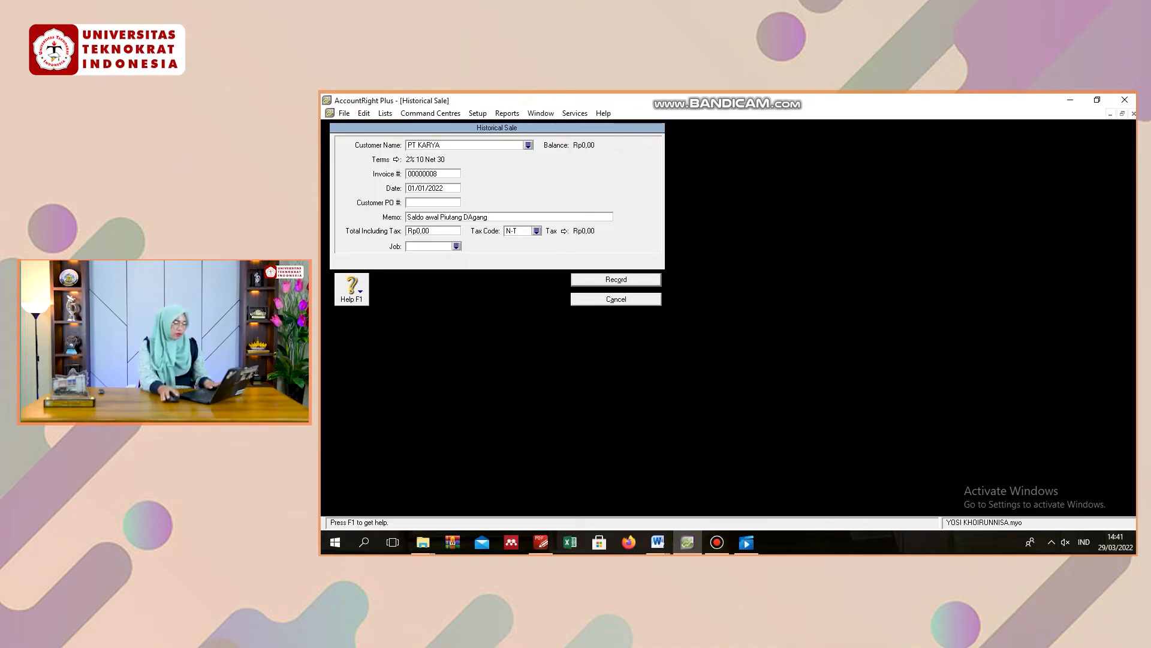
key(Left)
key(Left)
key(Left)
key(Left)
key(BackSpace)
text(a)
- Enter Rp2.000.000 as the tax-inclusive total of PT KARYA's historical sale and record it
key(Tab)
text(2)
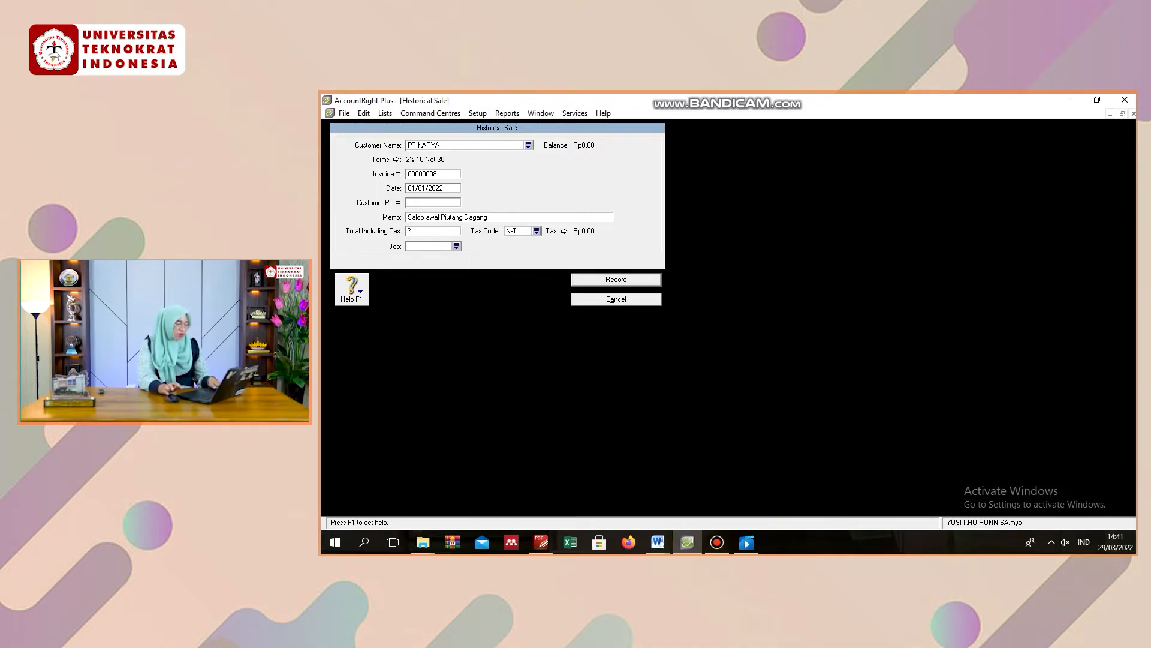
text(000000)
key(Tab)
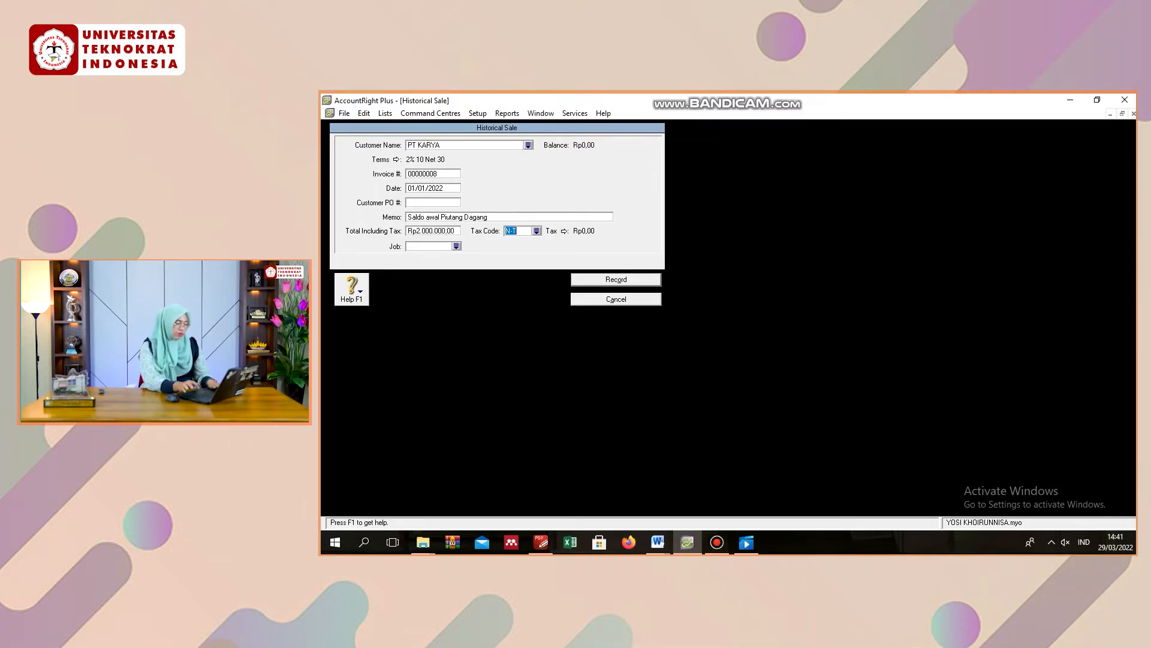
key(Return)
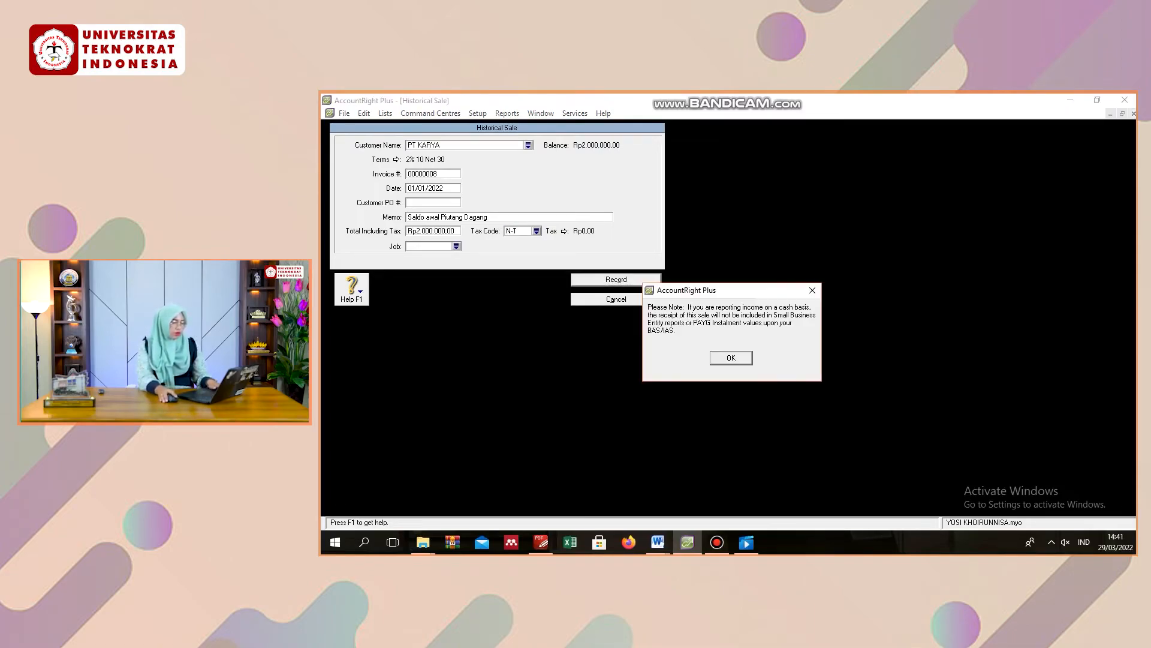
key(Return)
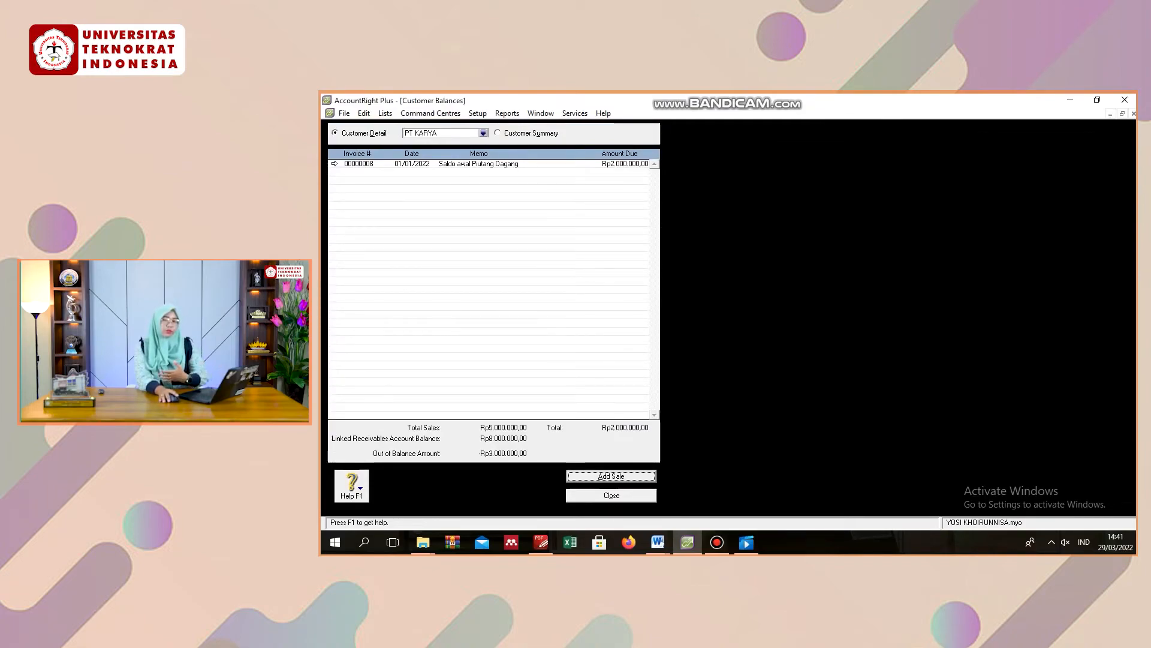
- Check the remaining customer in the Word quiz document and add a historical sale for PT KREASI in AccountRight's customer balances
click(657, 542)
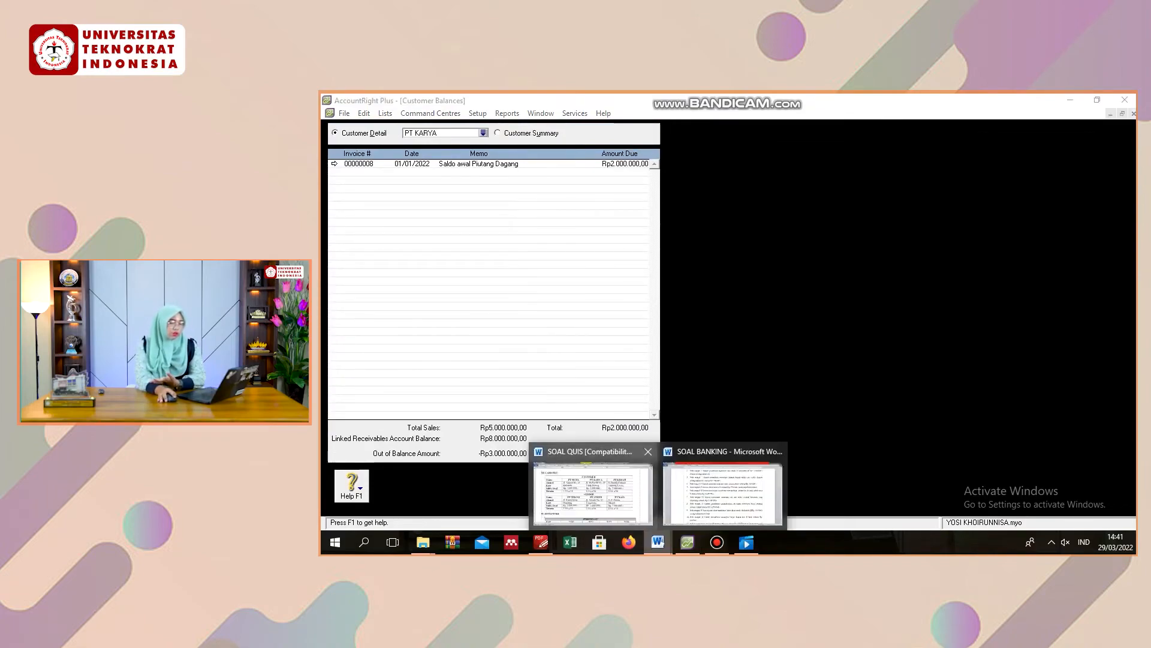
click(592, 491)
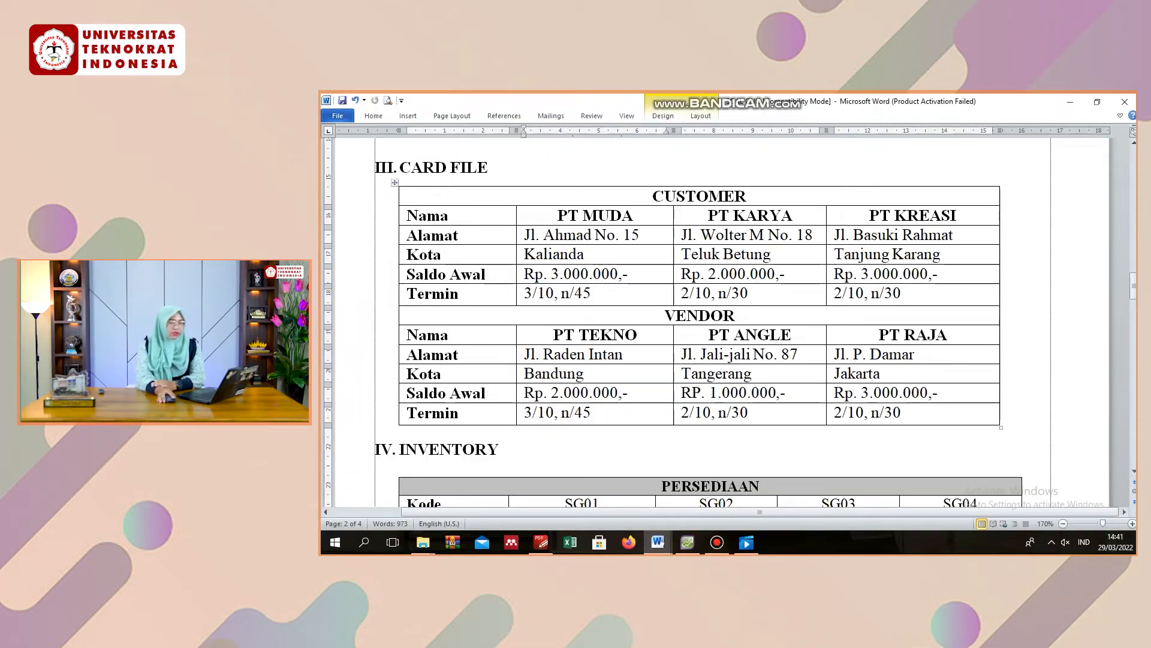
click(688, 542)
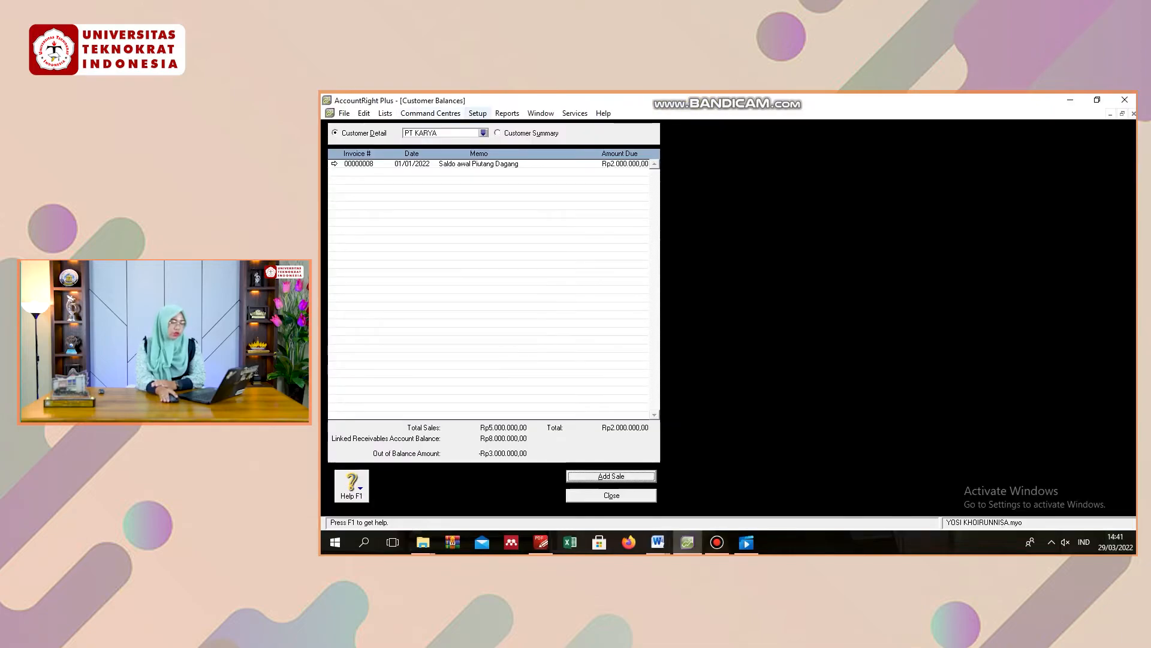
click(484, 132)
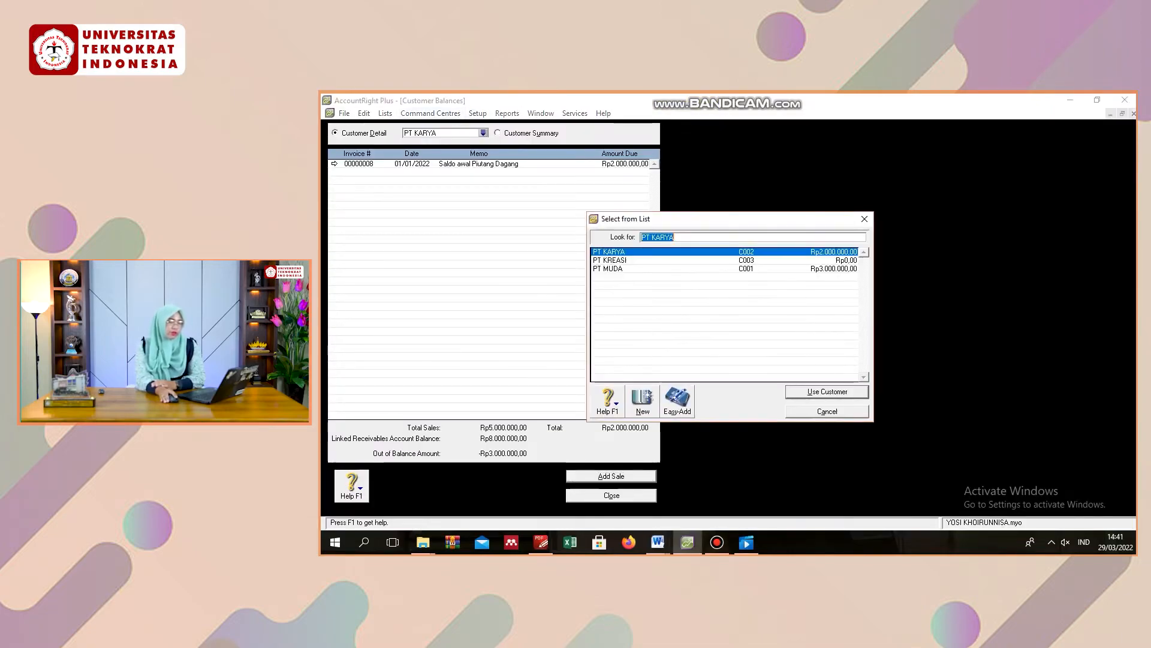
key(Down)
key(Return)
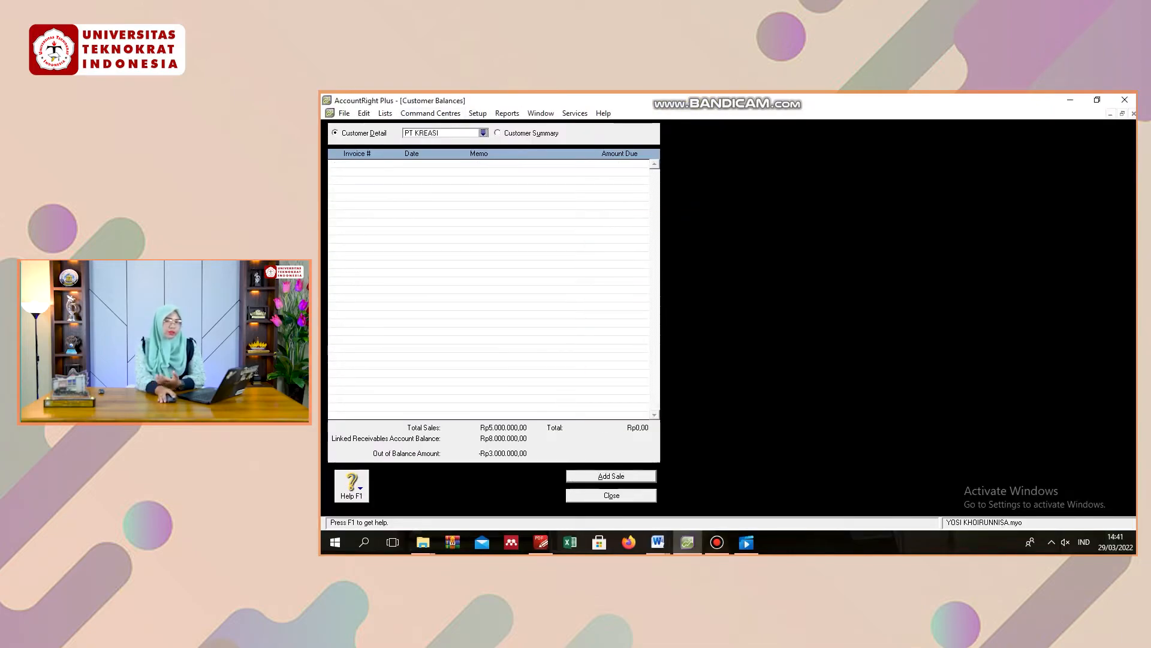
click(611, 476)
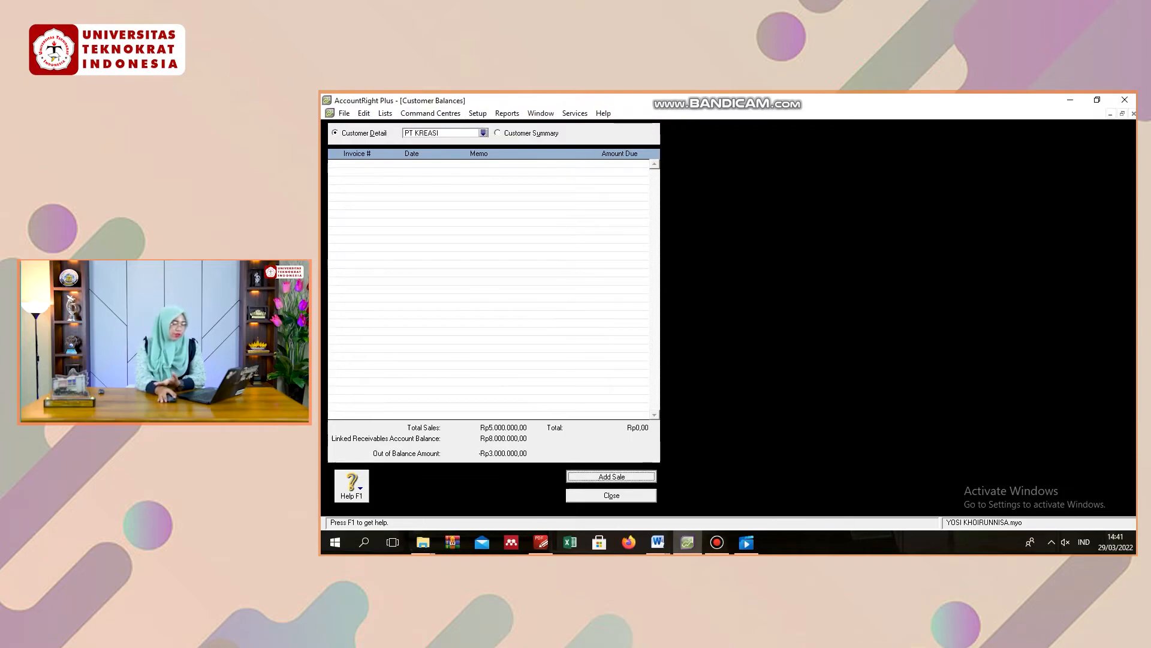
- Open the new historical sale for PT KREASI and set its memo to "Saldo awal Piutang Dagang"
key(Tab)
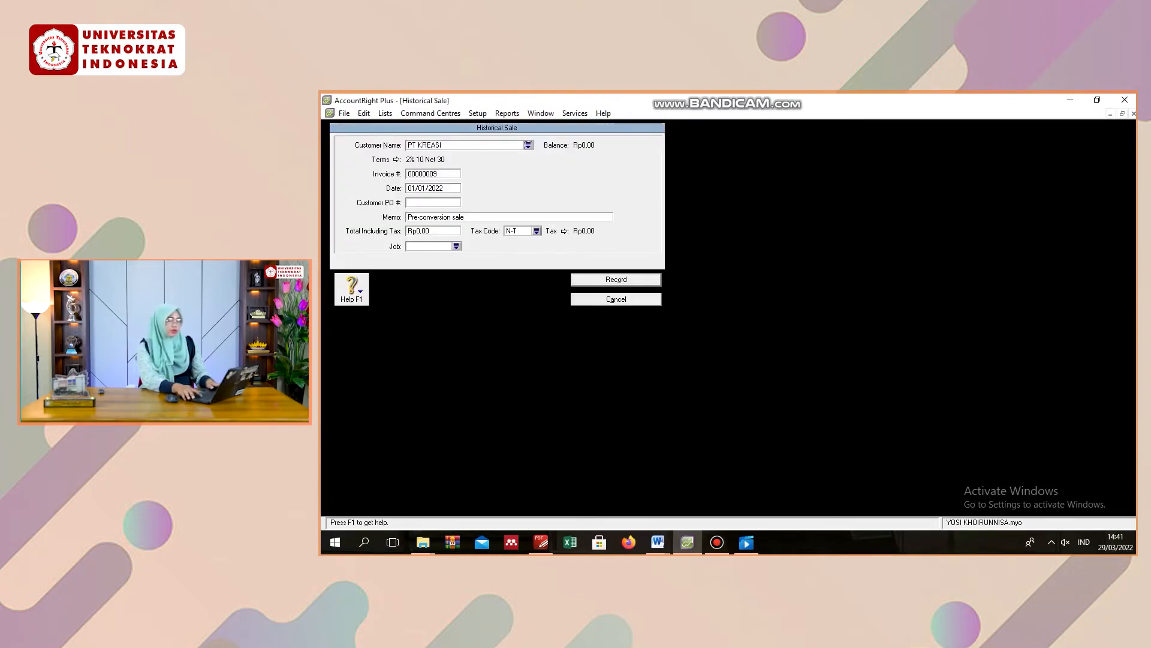
click(436, 217)
text(Saldo a)
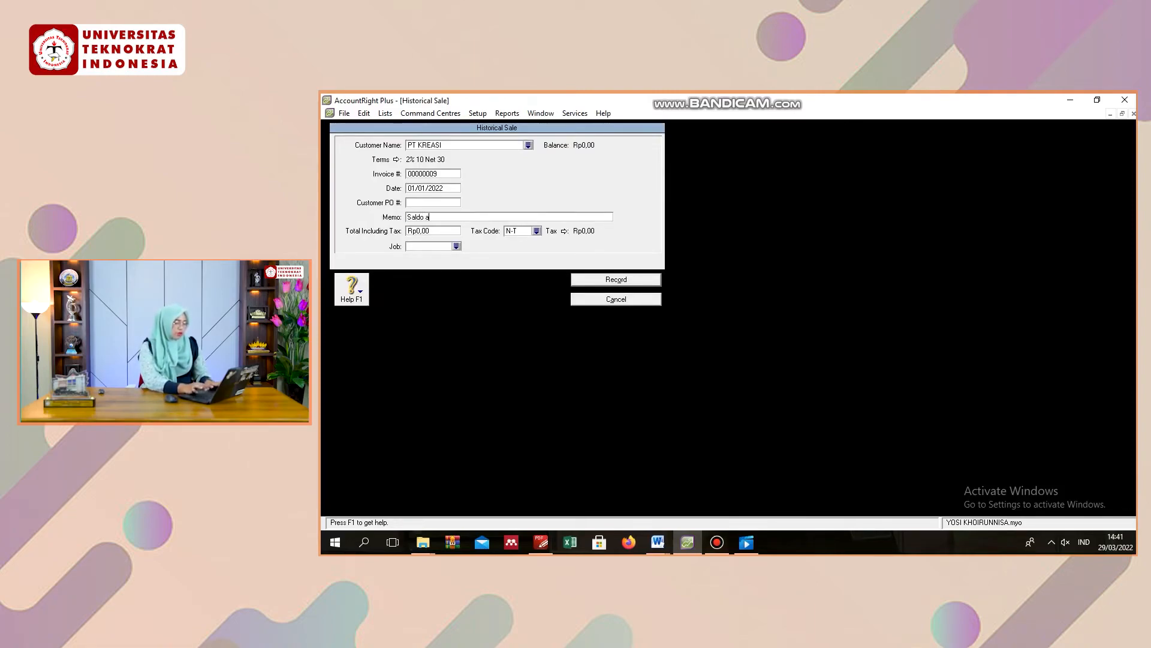
text(wal Piutang Dagang)
key(Tab)
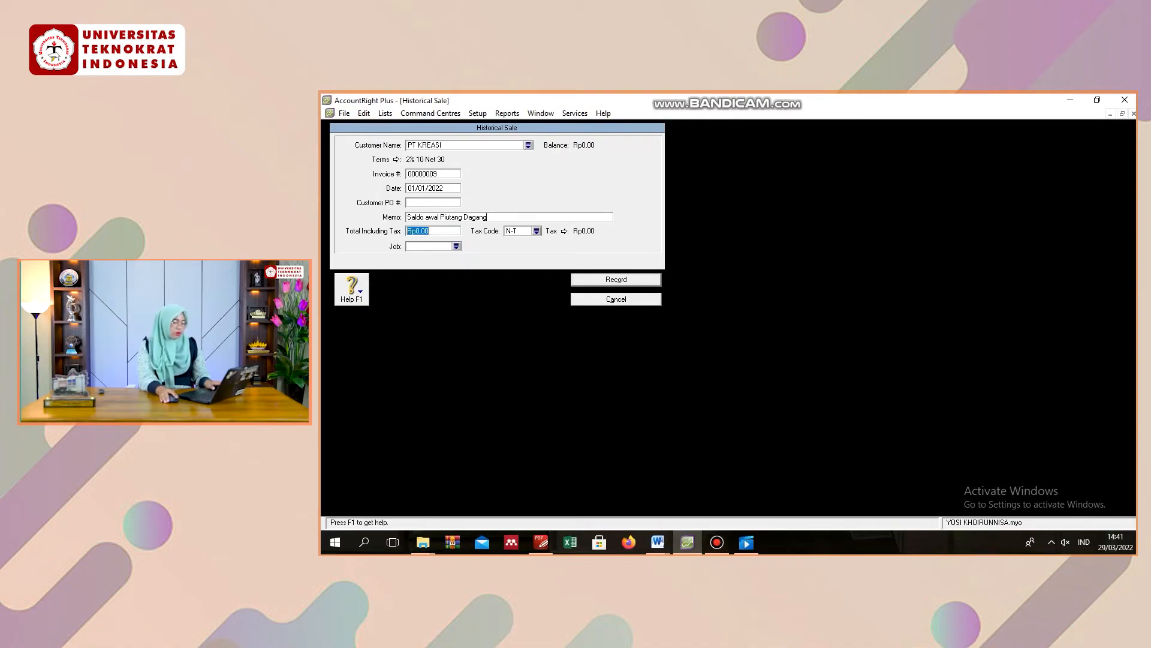
- Enter Rp3.000.000 as the tax-inclusive total of PT KREASI's historical sale, record it and close the customer balances
text(3000000)
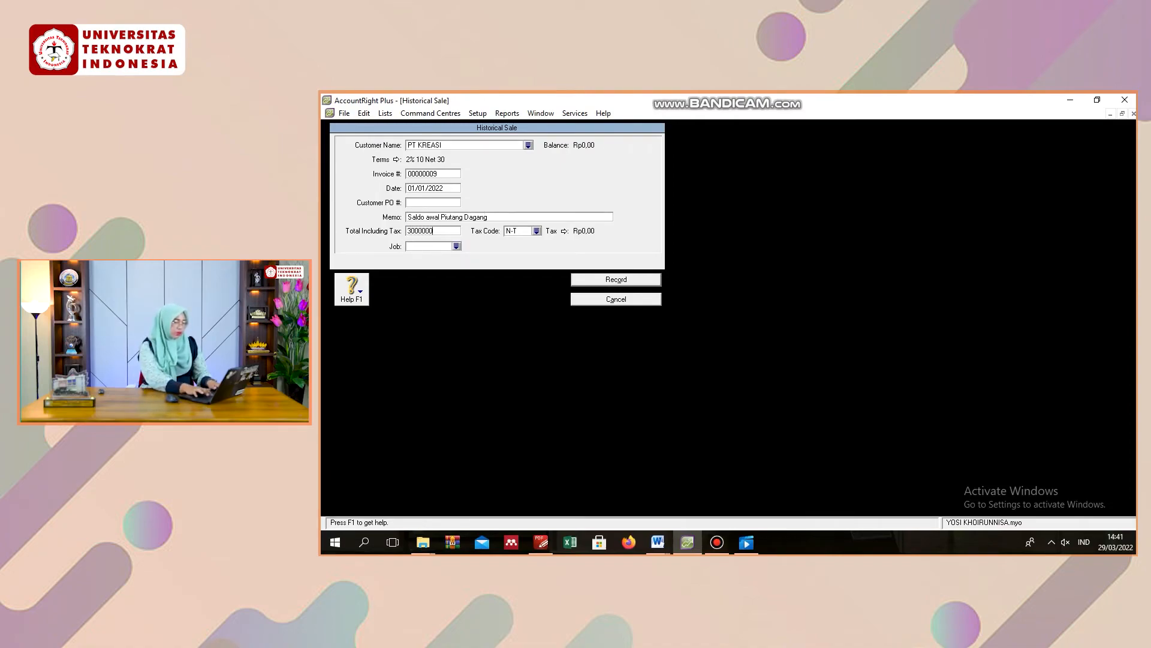
key(Tab)
key(Return)
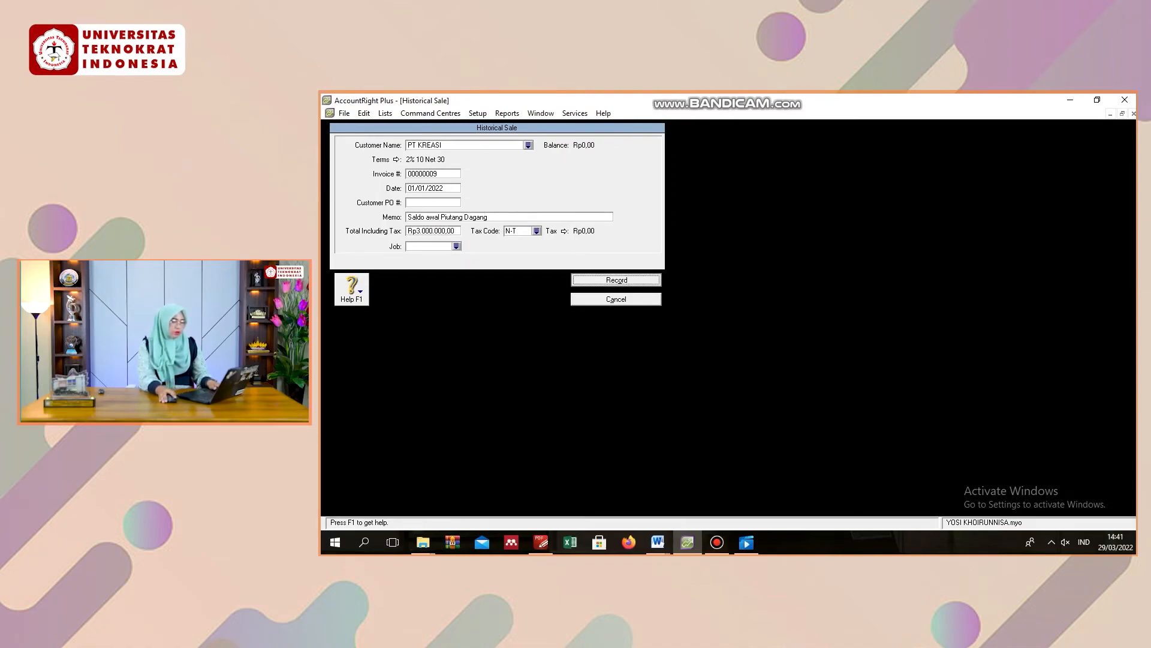
key(Return)
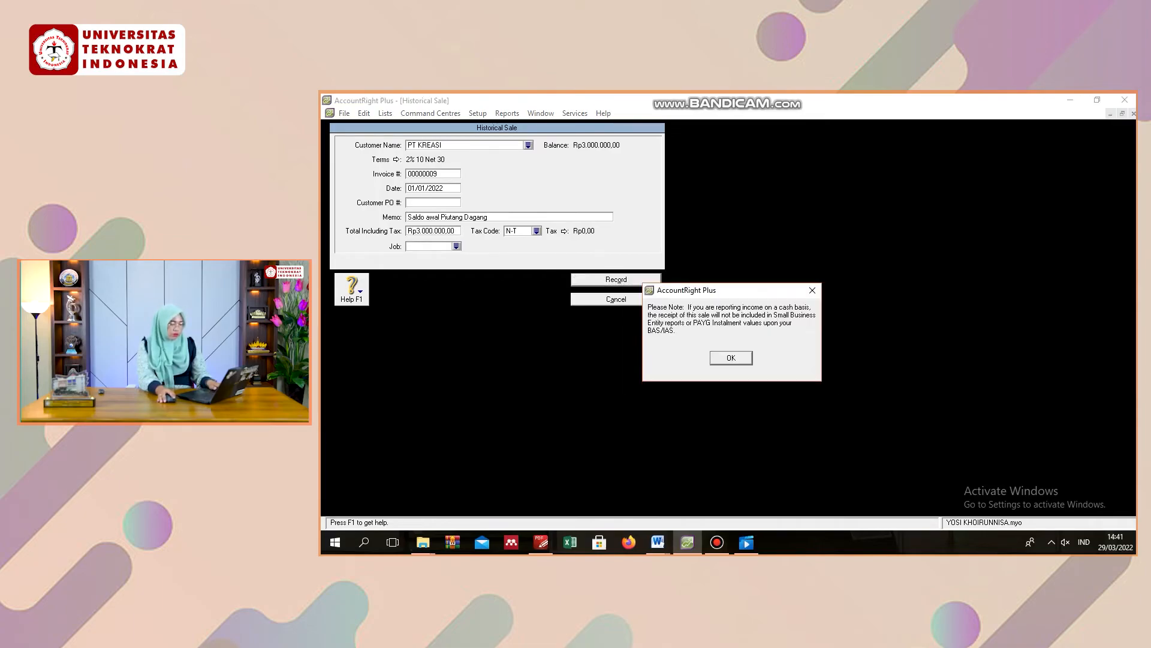
key(Return)
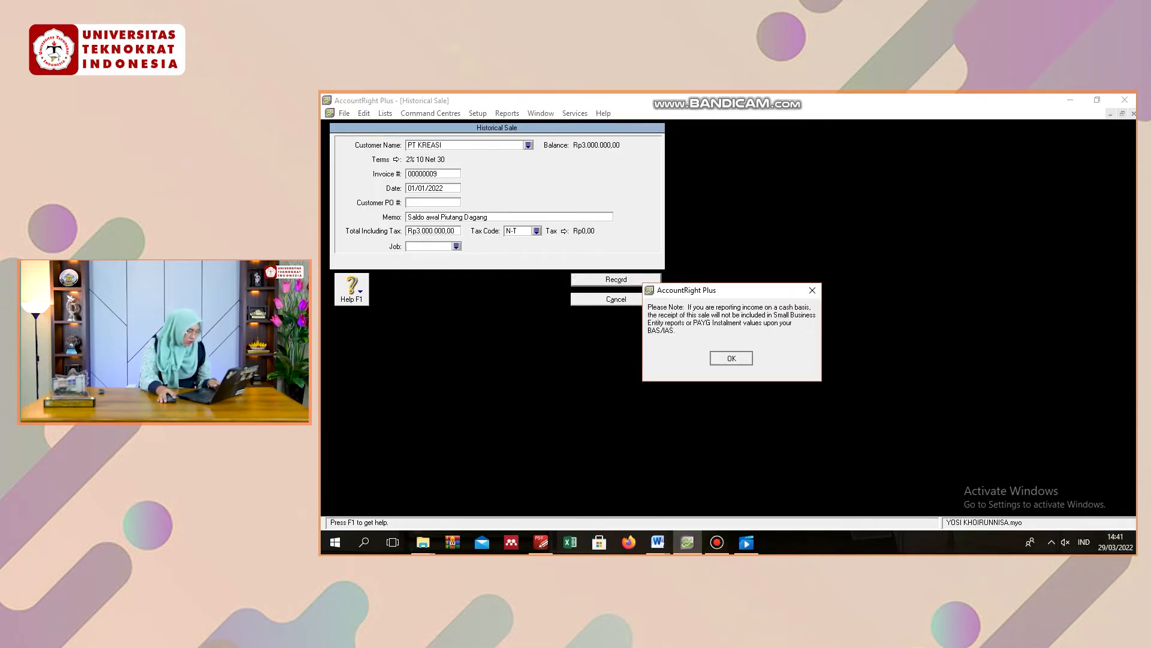
click(611, 496)
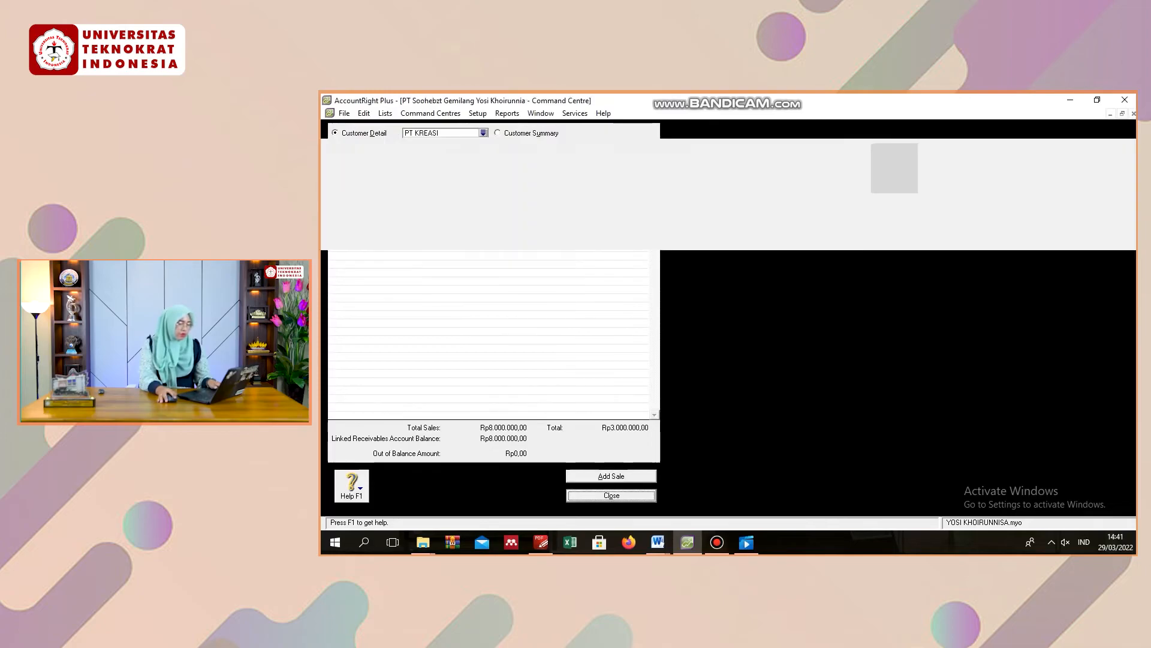
- Review the customer balances summary and compare total sales with the linked receivables account balance
click(478, 113)
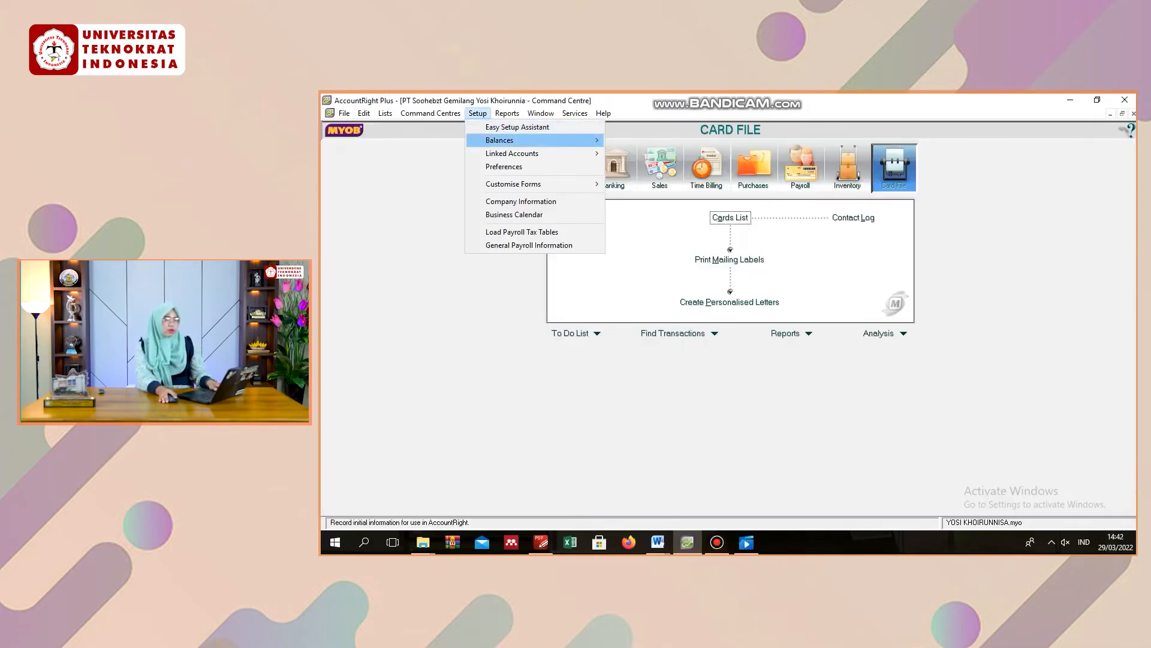
mouse_move(510, 140)
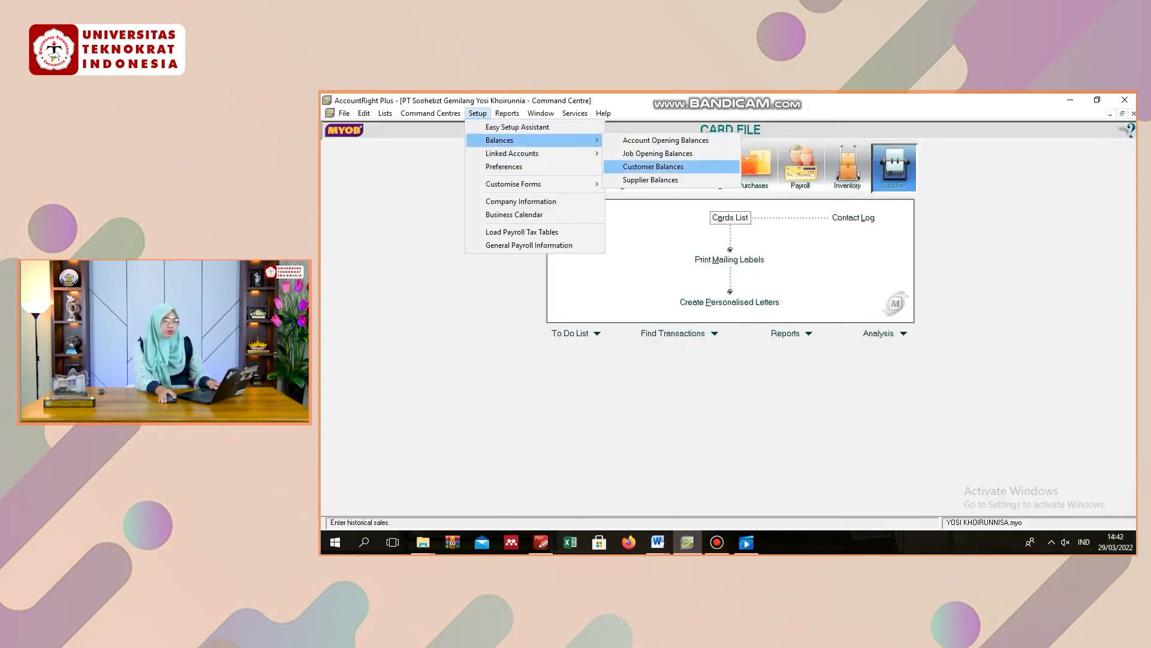
click(653, 166)
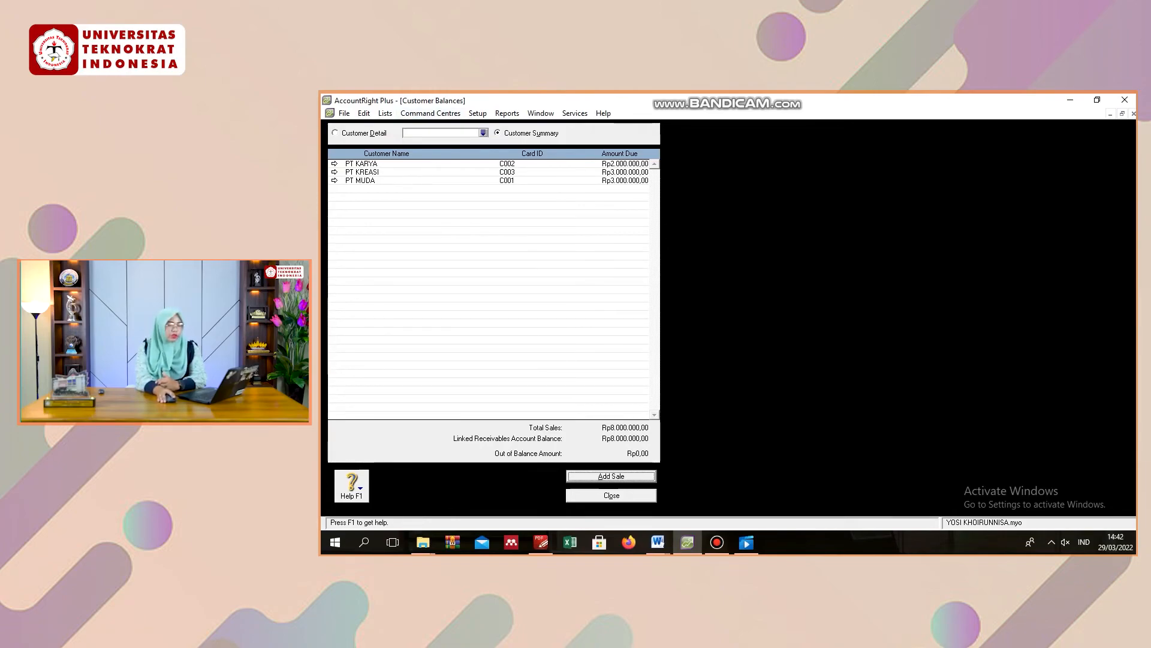
click(612, 495)
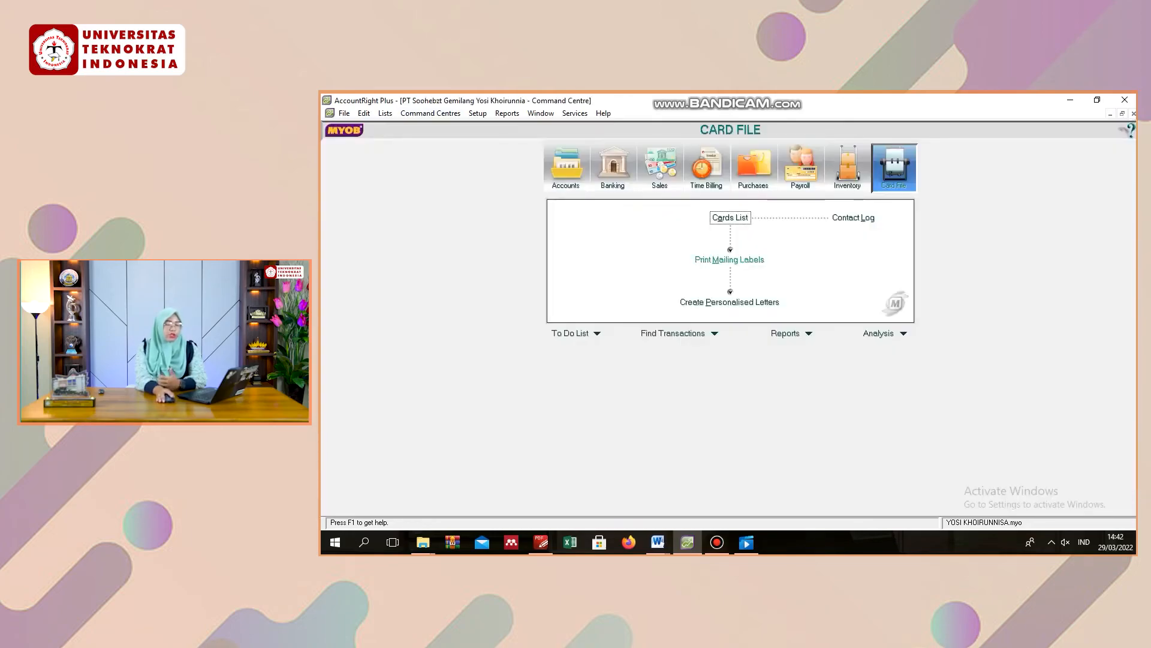
- Change the balance of the asset account 1-1200 Piutang Dagang to Rp5.000.000 in the accounts list
click(566, 166)
click(730, 218)
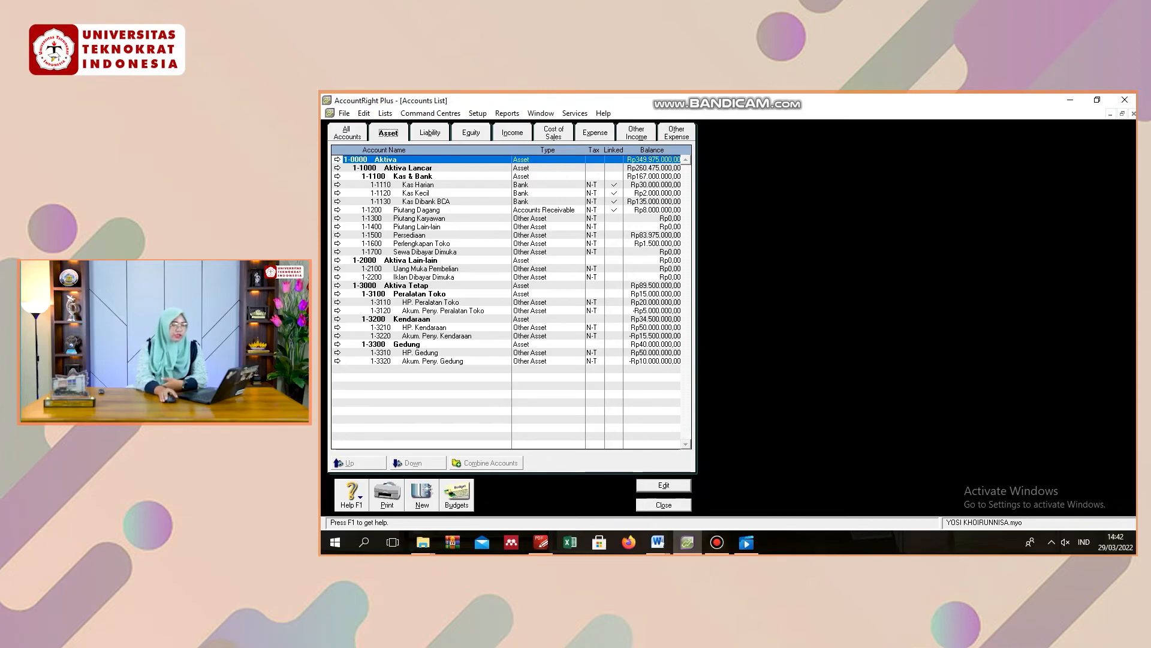
click(338, 210)
click(487, 241)
click(486, 242)
key(BackSpace)
text(5)
key(Tab)
key(Return)
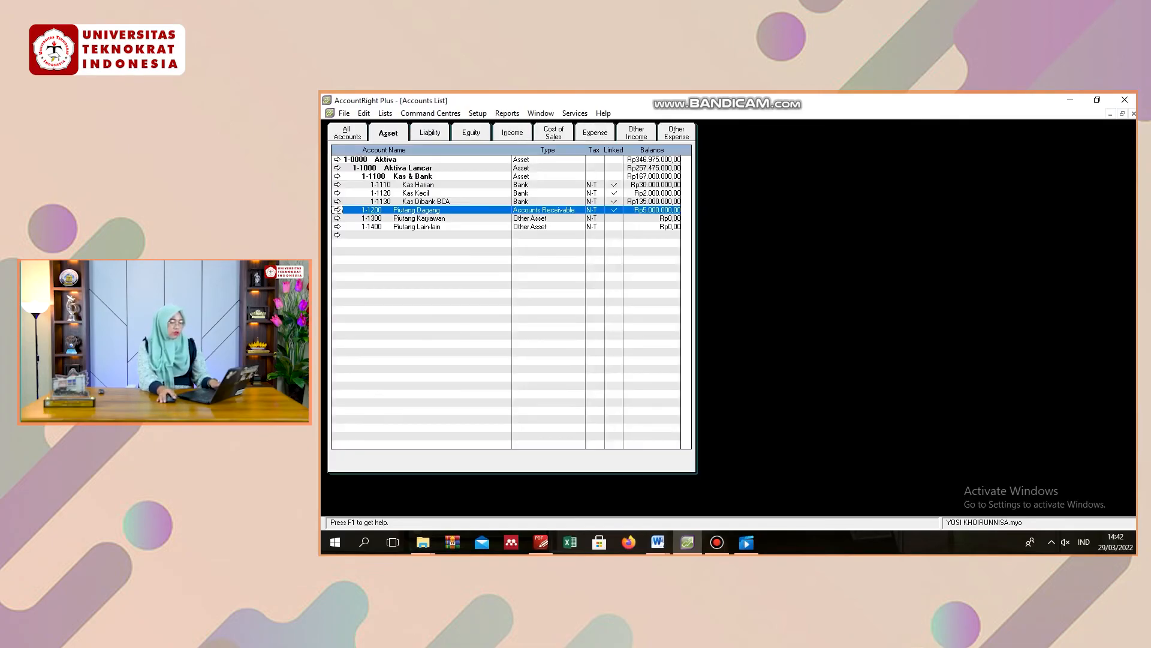
- Check the out of balance amount in the customer balances summary against the changed Piutang Dagang account, then close it
click(478, 113)
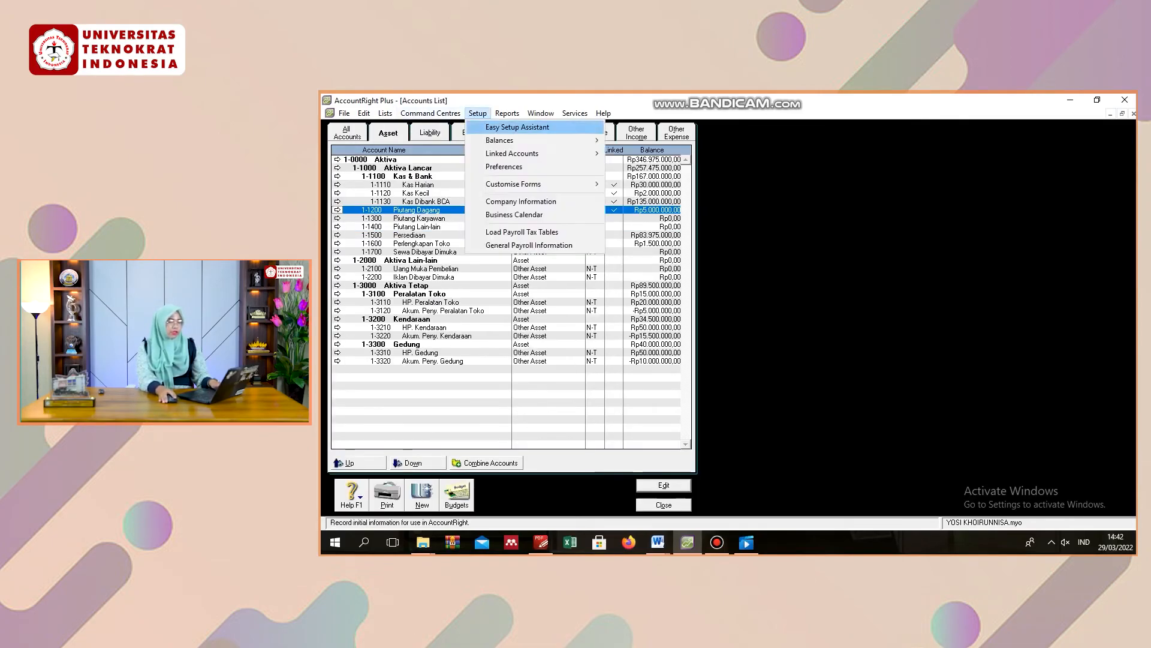
mouse_move(516, 141)
click(653, 166)
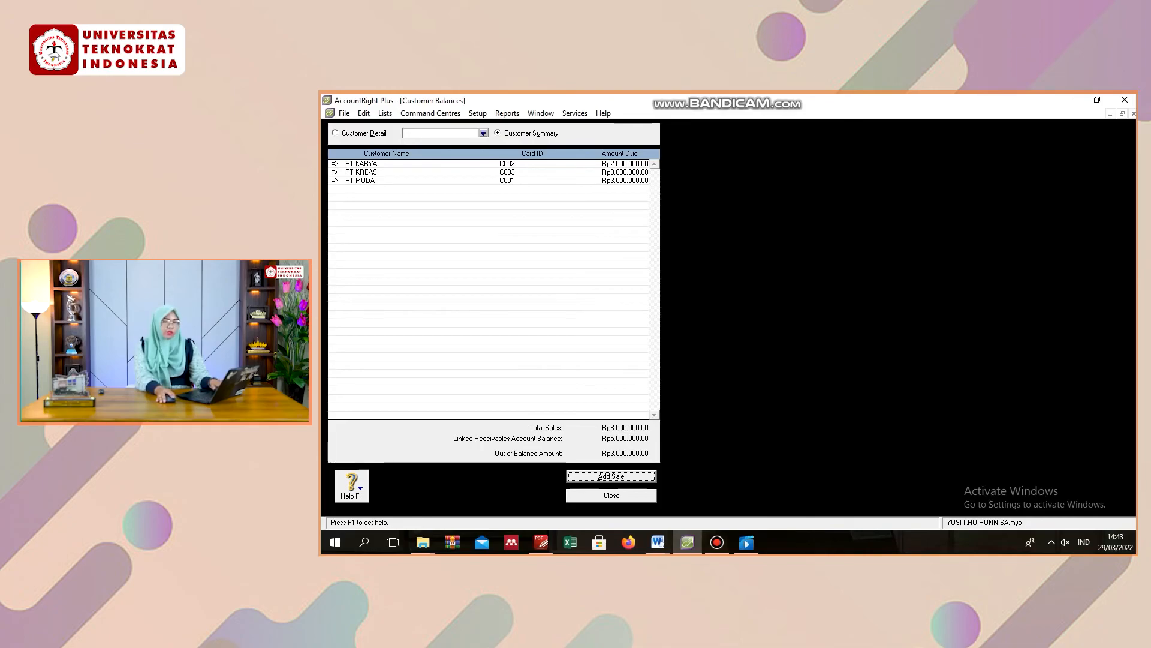
click(611, 495)
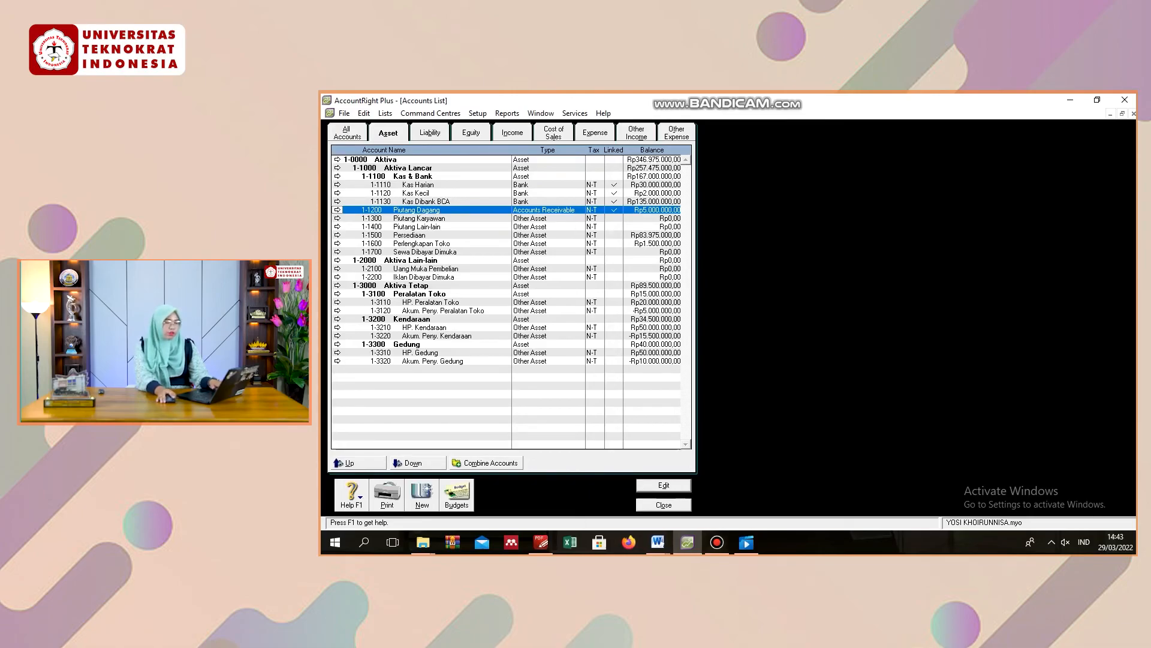
- Restore the balance of the account 1-1200 Piutang Dagang to Rp8.000.000
double_click(416, 210)
click(502, 241)
click(484, 240)
key(BackSpace)
text(8)
key(Return)
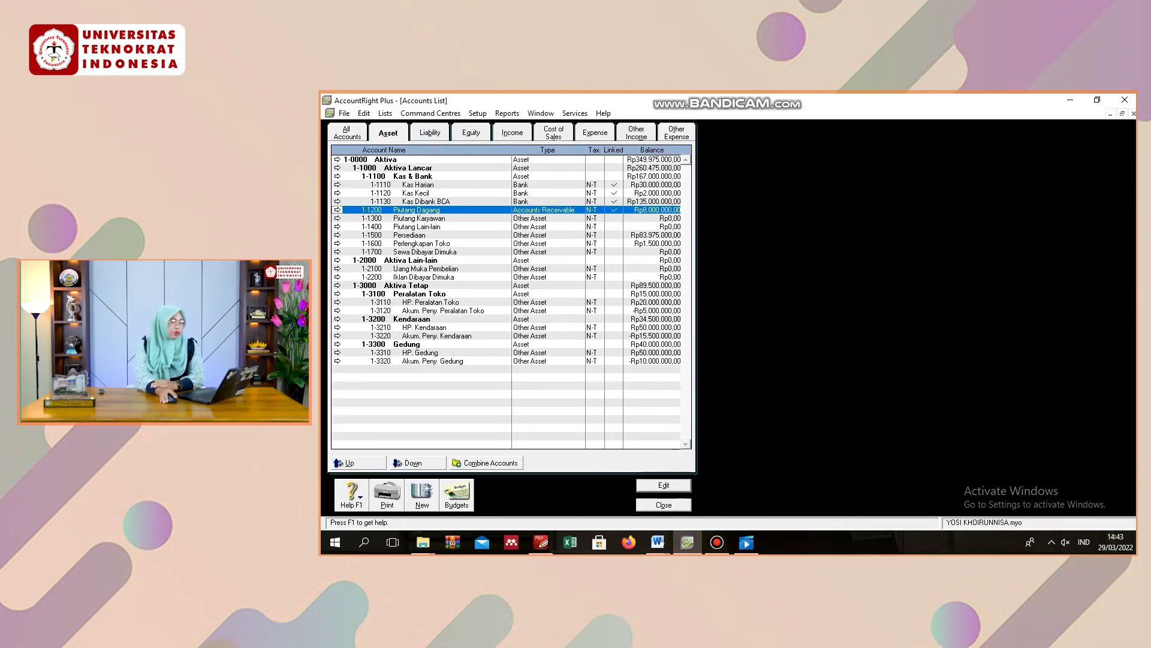
- Review the supplier balances summary for the vendors and the linked payables account, then close it
click(478, 114)
mouse_move(499, 140)
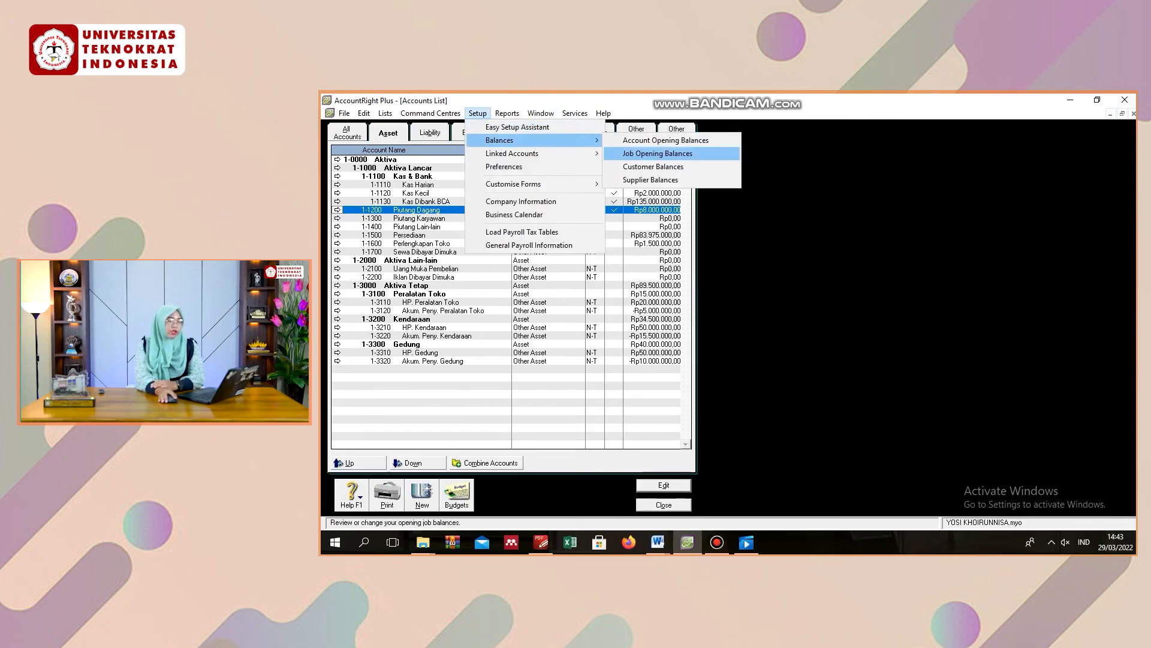
click(651, 179)
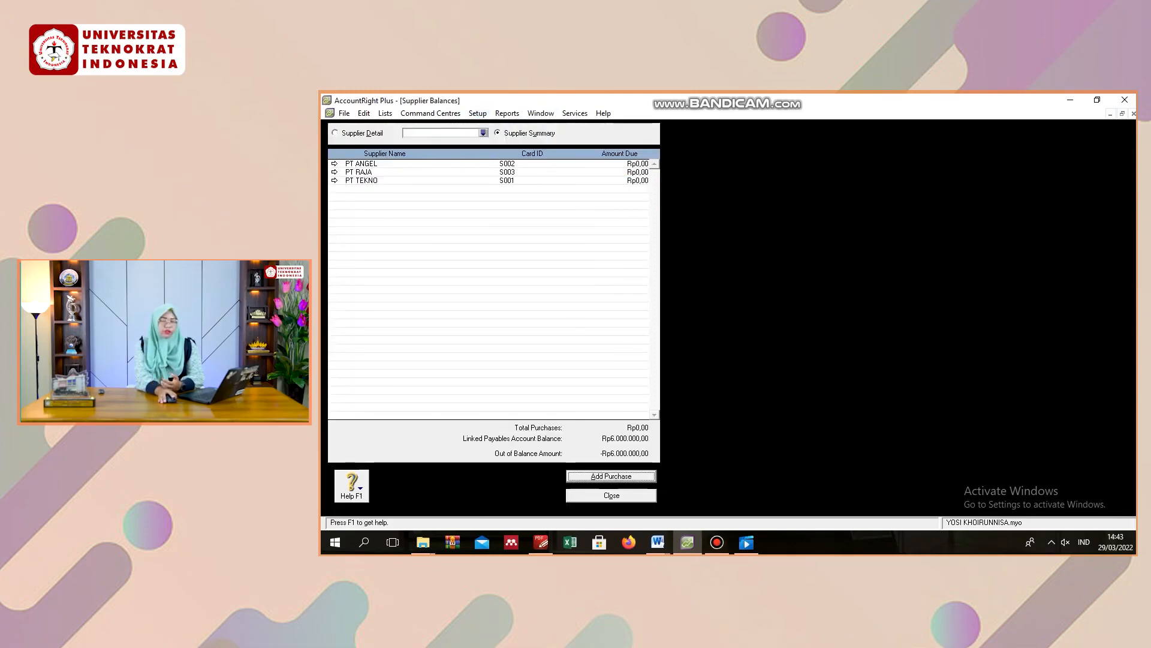
click(611, 495)
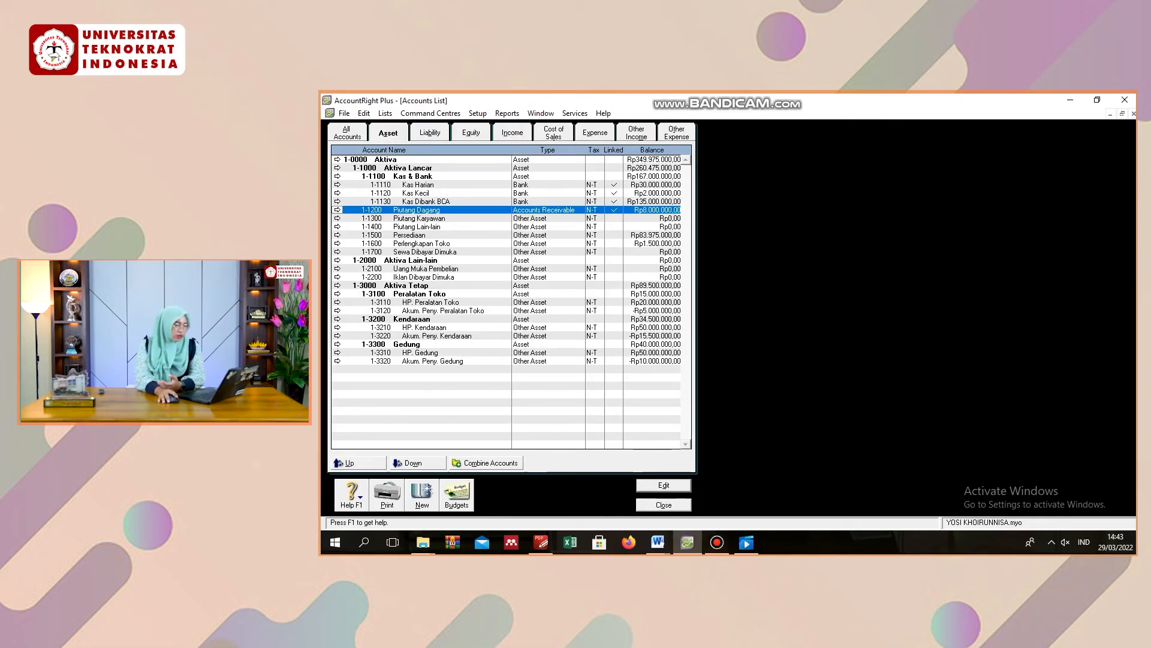
- Check the Utang Dagang balance among the liability accounts and compare it with the vendor opening balances in the SOAL QUIS Word document
click(430, 133)
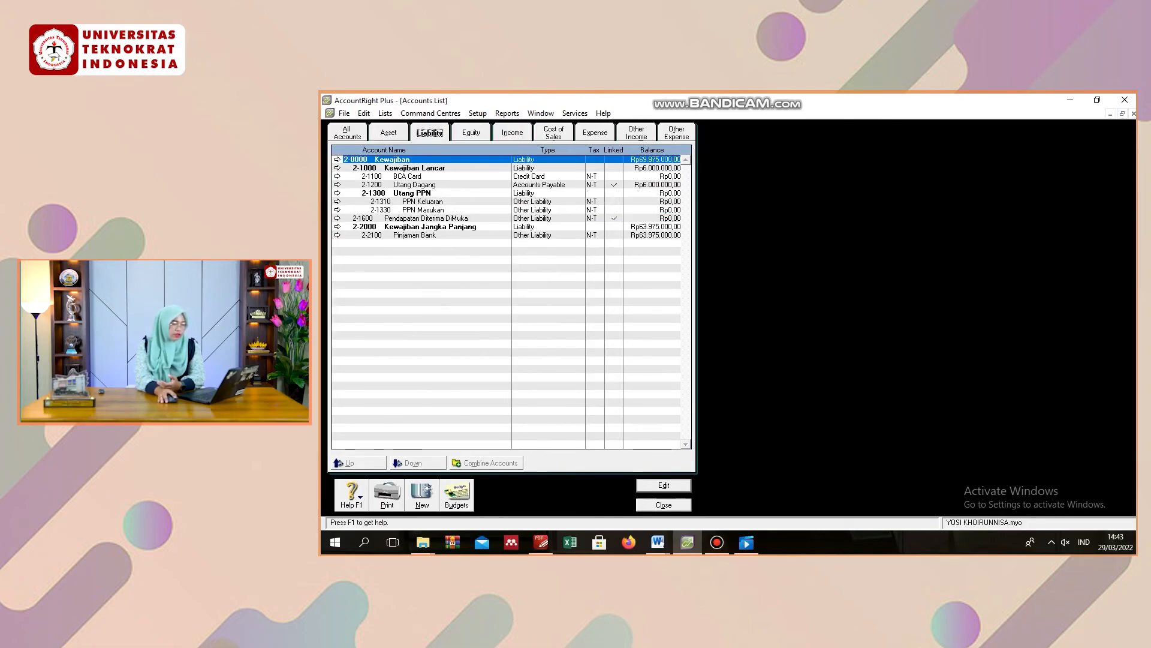
click(658, 542)
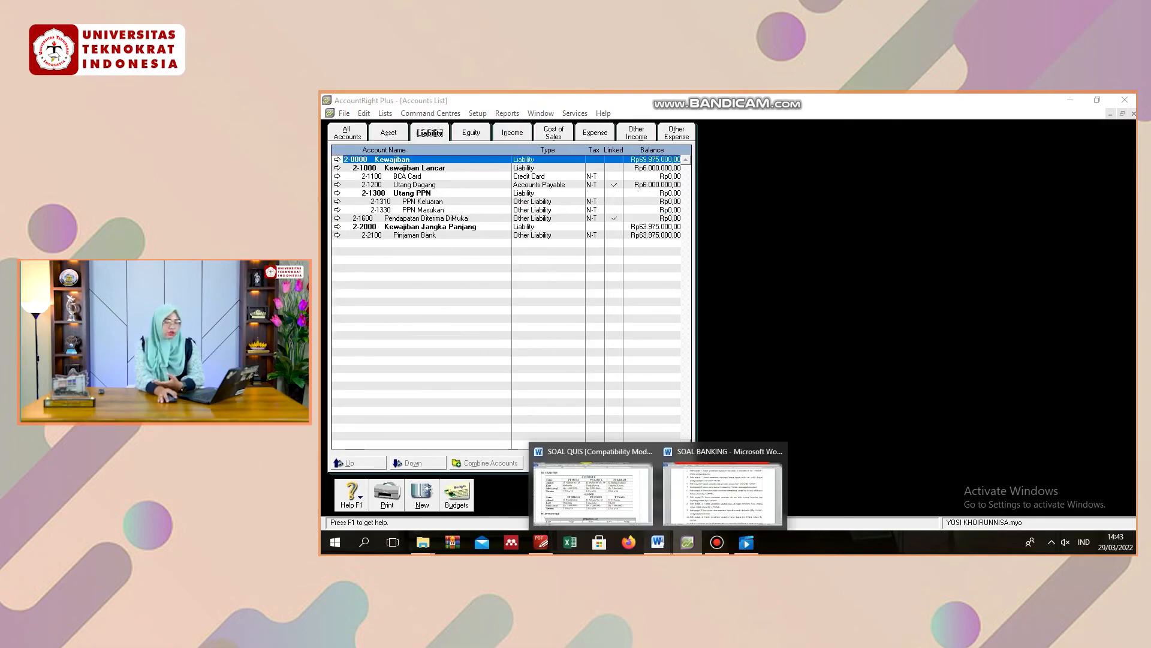
click(592, 489)
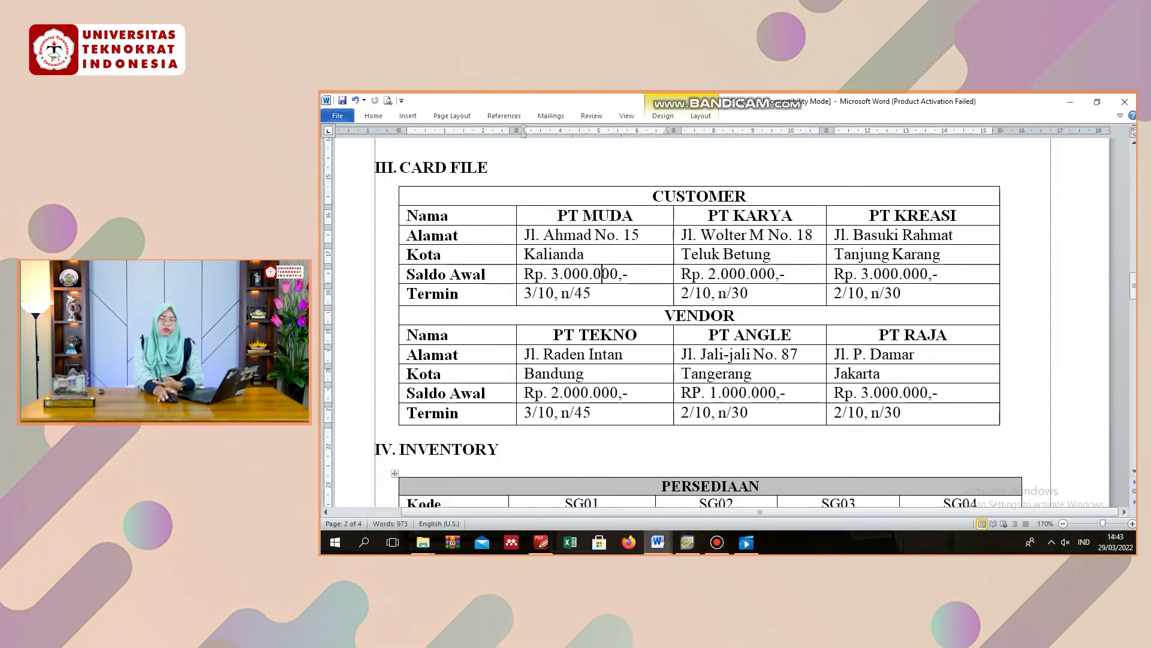